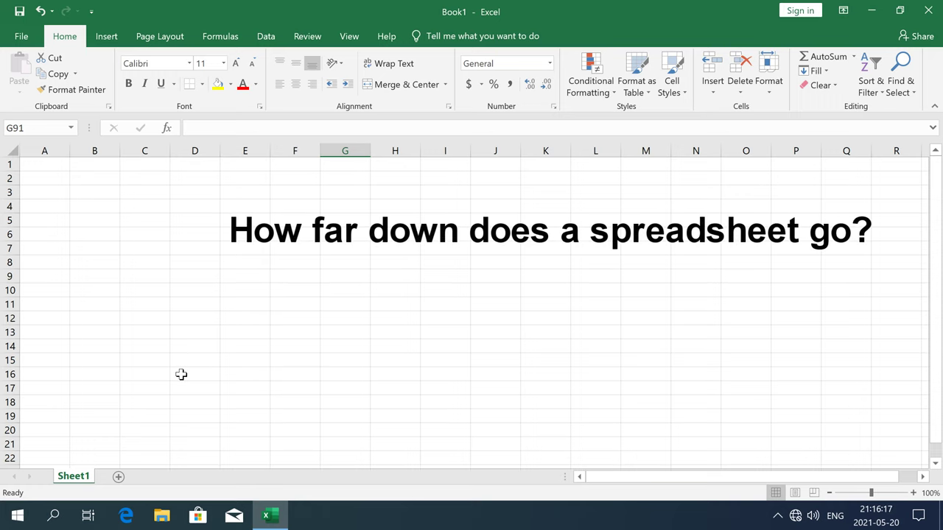
- Scroll down the blank Sheet1 with the mouse wheel
scroll(189, 351, down, 3)
scroll(189, 351, down, 5)
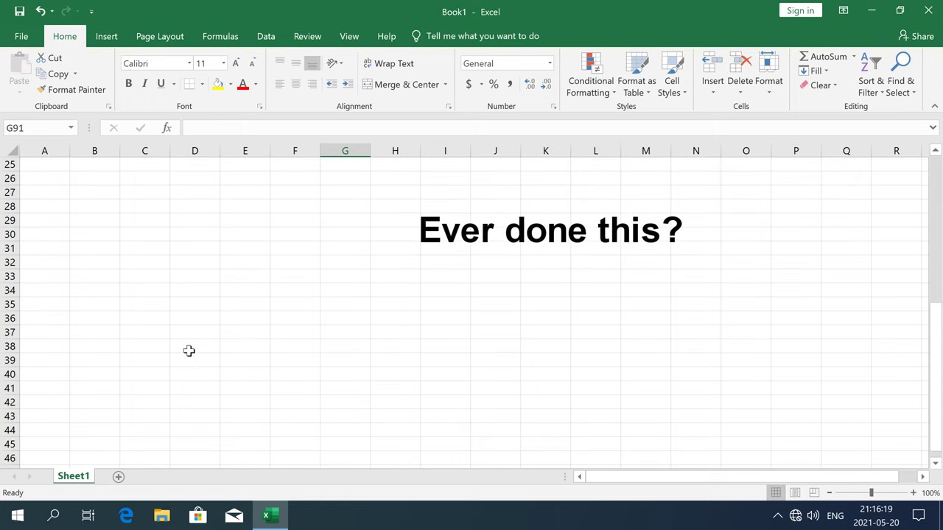
scroll(189, 352, down, 2)
scroll(189, 351, down, 3)
scroll(188, 352, down, 5)
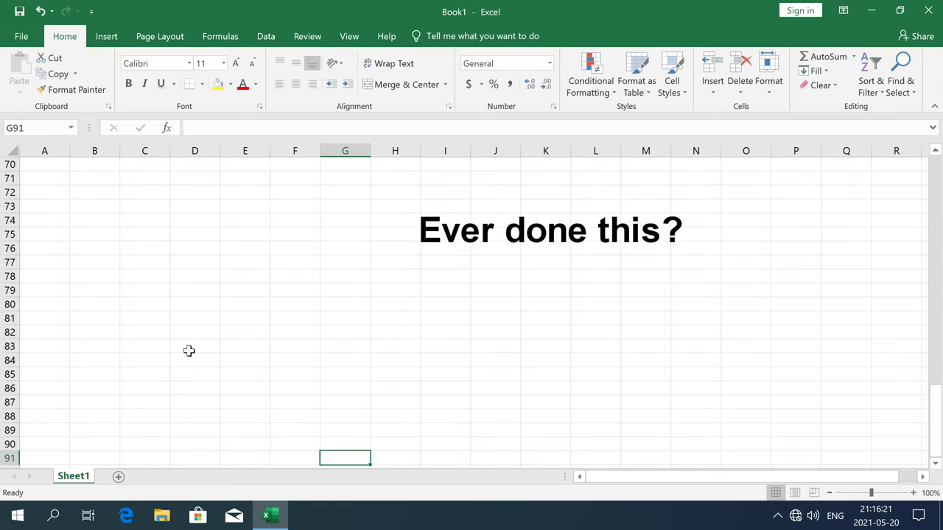
scroll(188, 352, down, 2)
scroll(188, 351, down, 3)
scroll(188, 351, down, 6)
scroll(189, 351, down, 3)
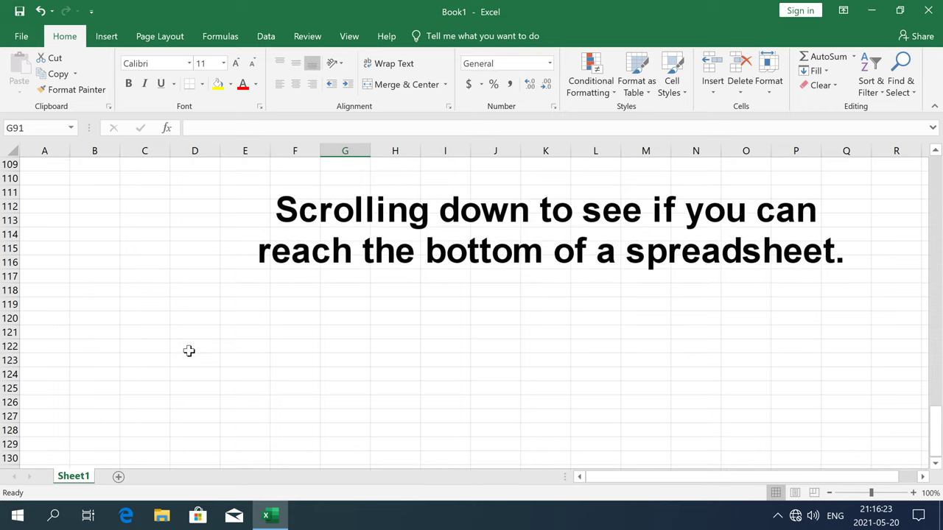
scroll(188, 352, down, 3)
scroll(189, 352, down, 4)
scroll(189, 351, down, 3)
scroll(188, 350, down, 4)
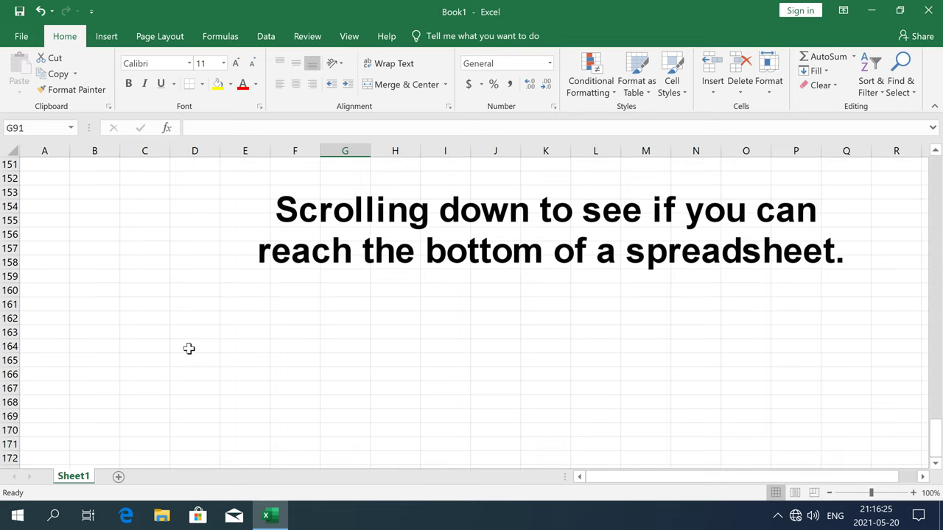
scroll(189, 350, down, 4)
scroll(188, 350, down, 3)
scroll(188, 349, down, 4)
scroll(188, 348, down, 5)
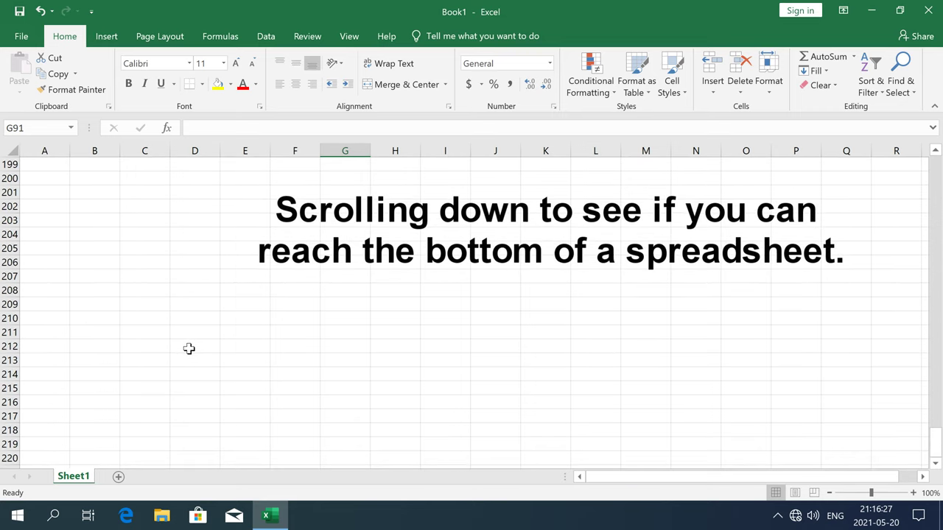
scroll(188, 349, down, 1)
scroll(189, 349, down, 10)
scroll(189, 348, down, 1)
- Extend a column E selection downward until the sheet auto-scrolls to about row 1086
drag(245, 409, 237, 492)
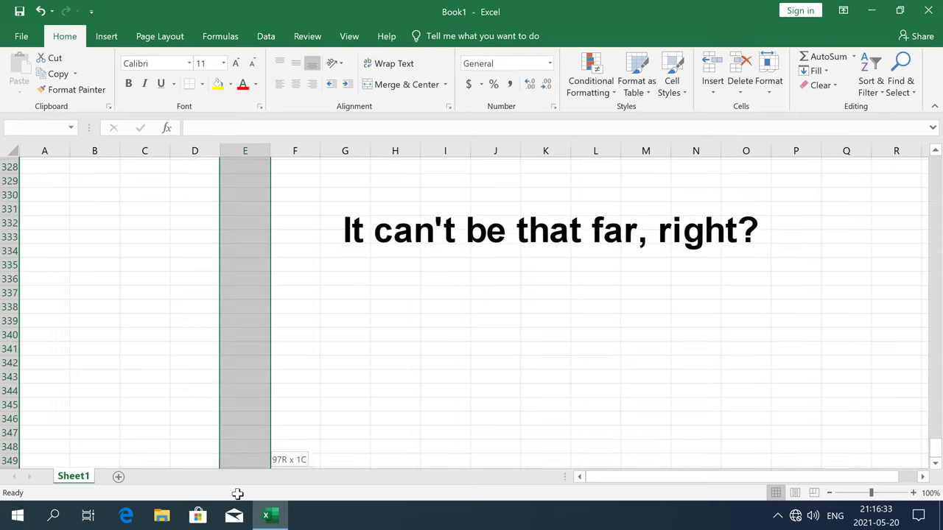
drag(237, 492, 238, 498)
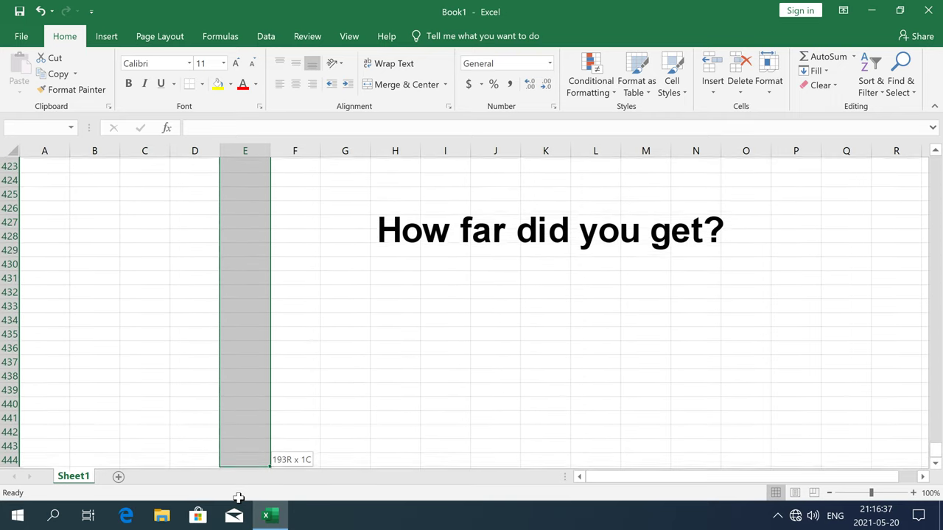
mouse_move(239, 498)
mouse_down()
mouse_move(237, 517)
mouse_move(240, 498)
mouse_up()
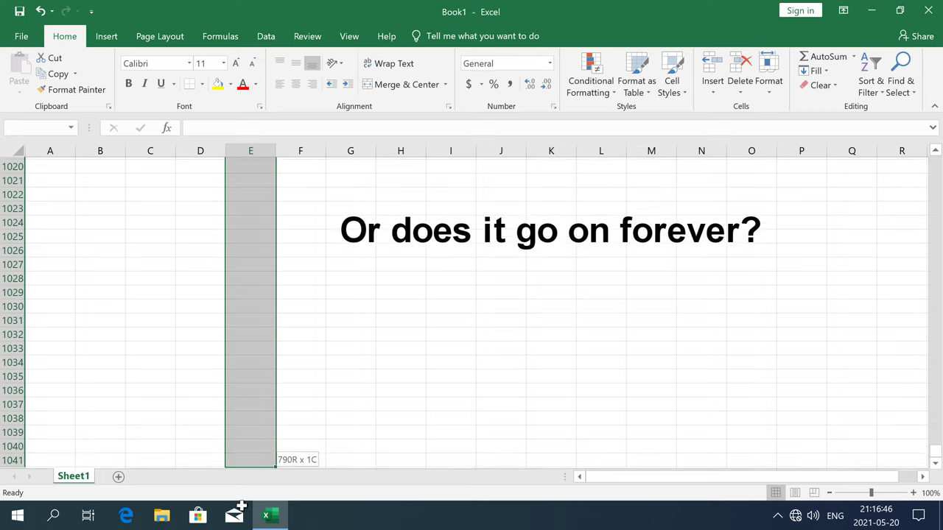
drag(241, 498, 261, 476)
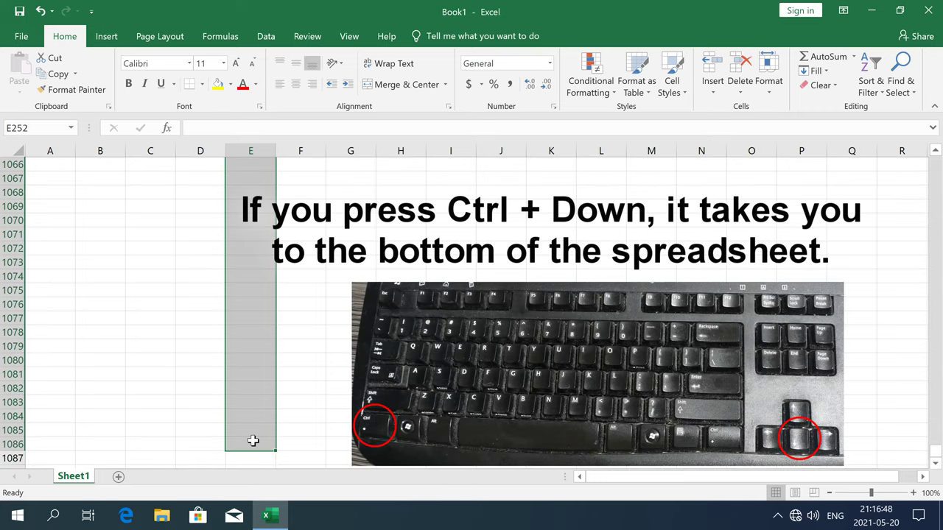
- From cell E1086, jump straight down to E1048576, the sheet's last row
click(253, 440)
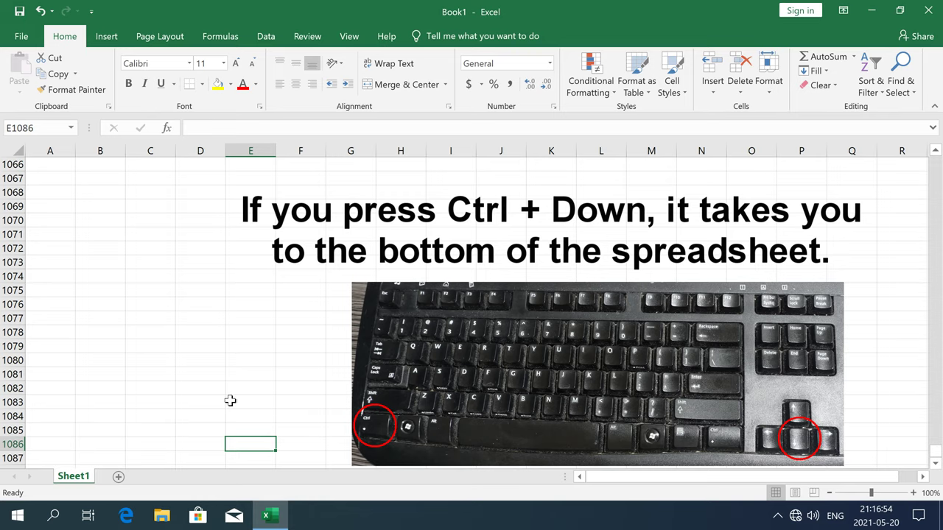
key(ctrl+Down)
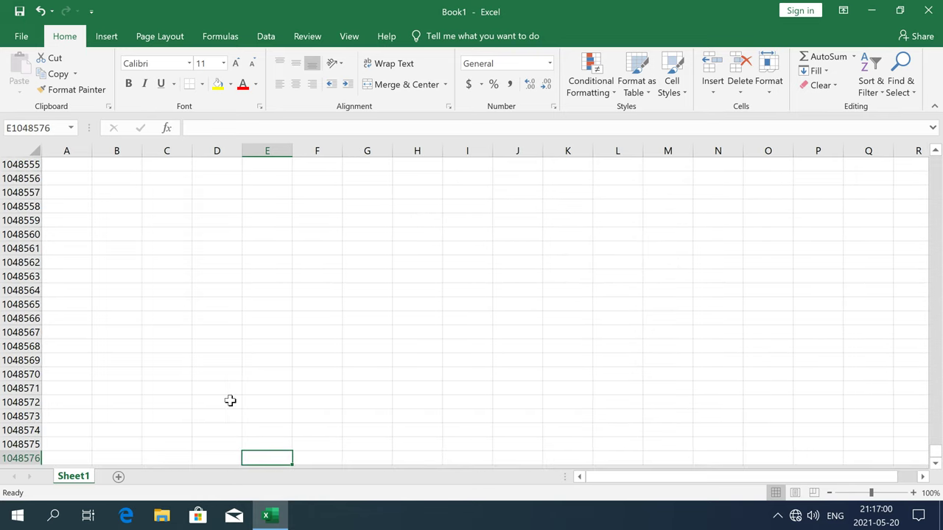
scroll(230, 400, down, 2)
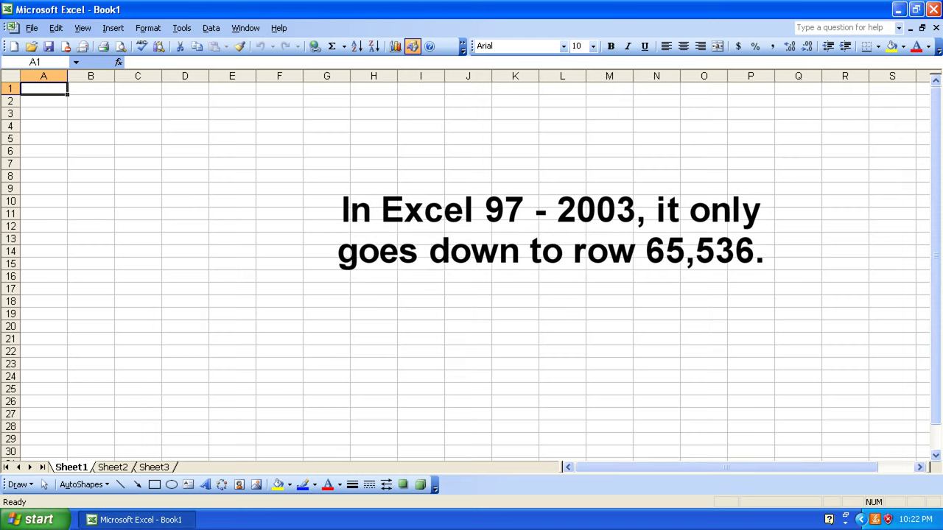
- Jump from A1 to A65536, Excel 2003's last row, and scroll slightly past it
key(ctrl+Down)
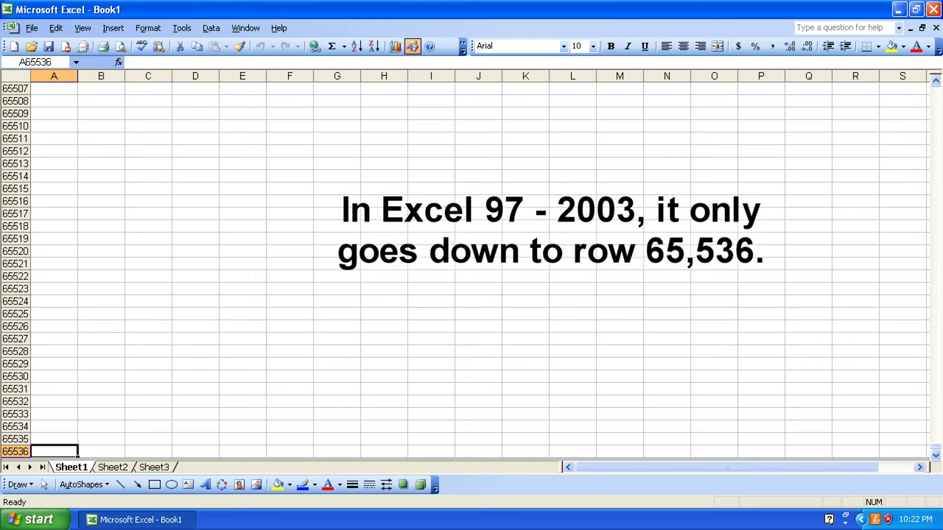
scroll(417, 280, down, 1)
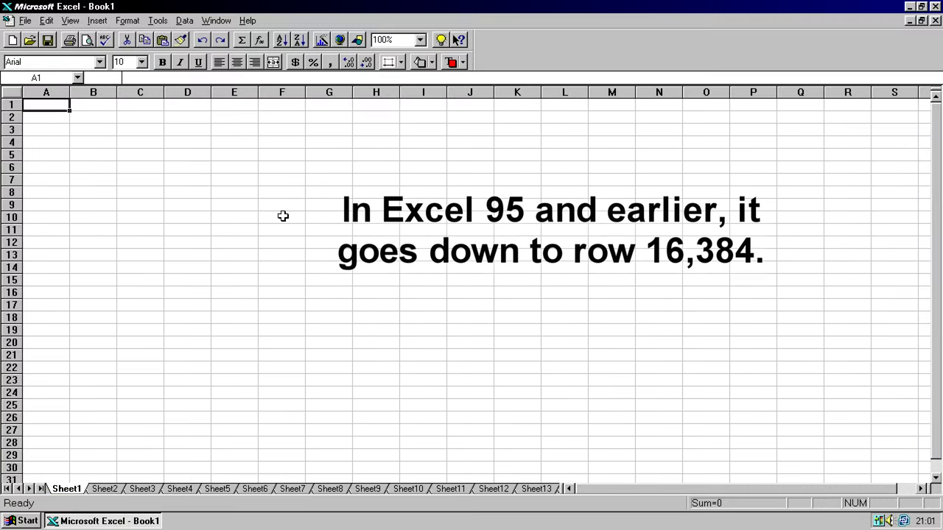
- Jump to A16384 in Excel 95 and show nothing lies below that row
key(ctrl+Down)
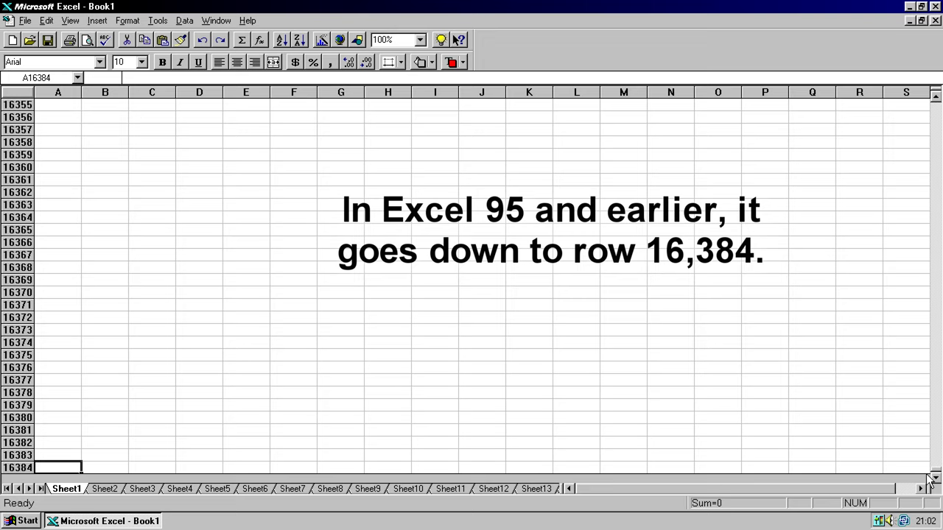
click(934, 477)
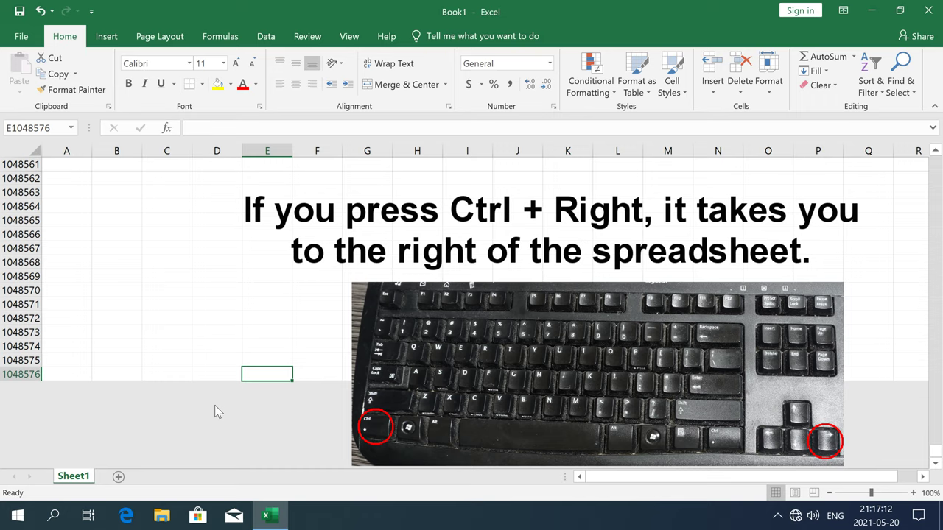
- Jump to XFD1048576, then show Excel 2003 stops at column IV, cell IV65536
key(ctrl+Right)
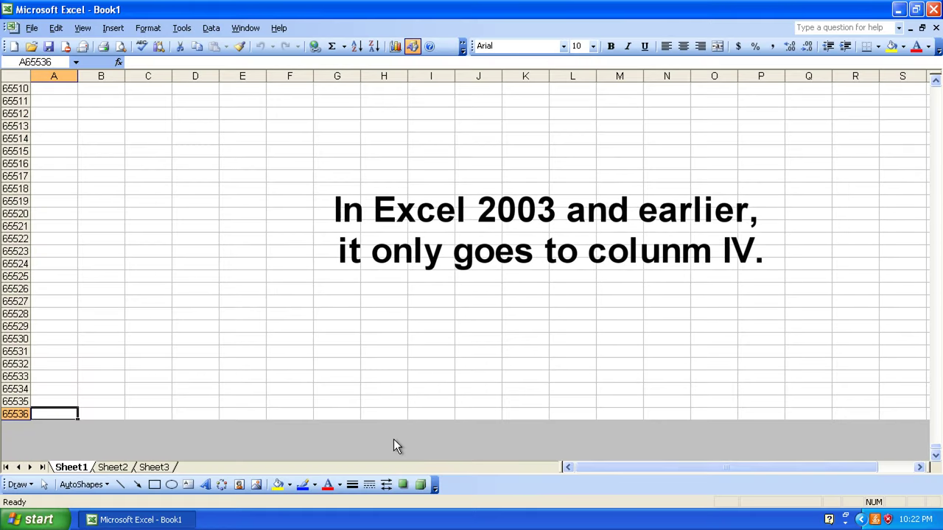
key(ctrl+Right)
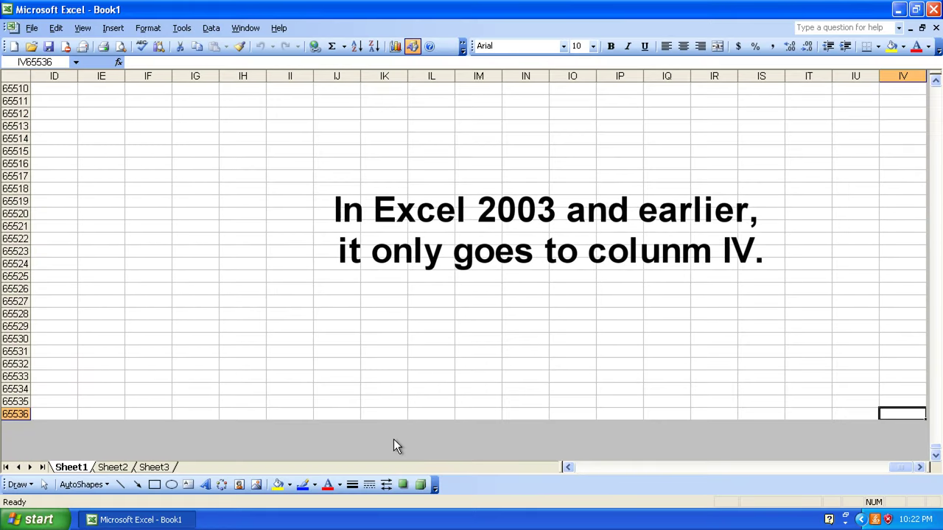
click(919, 467)
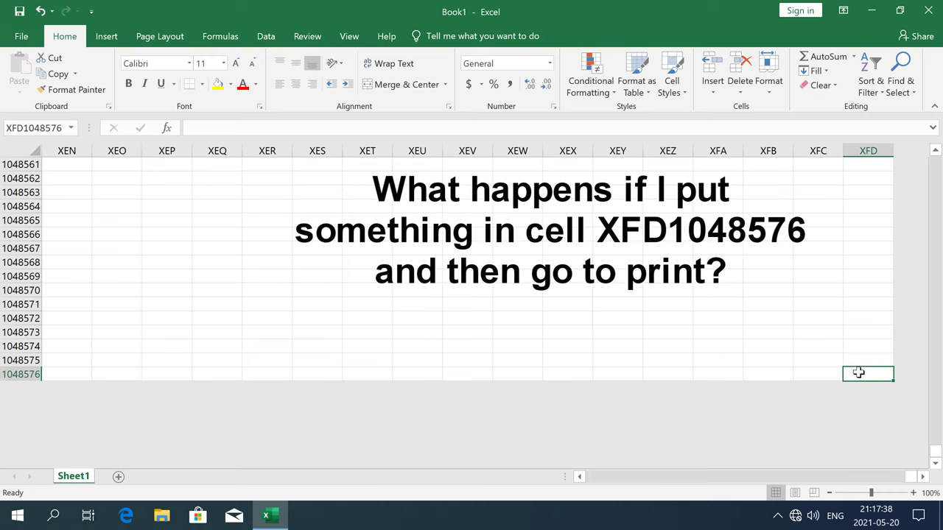
- Enter x in XFD1048576 and show the print preview spanning 38,190,012 pages
text(x)
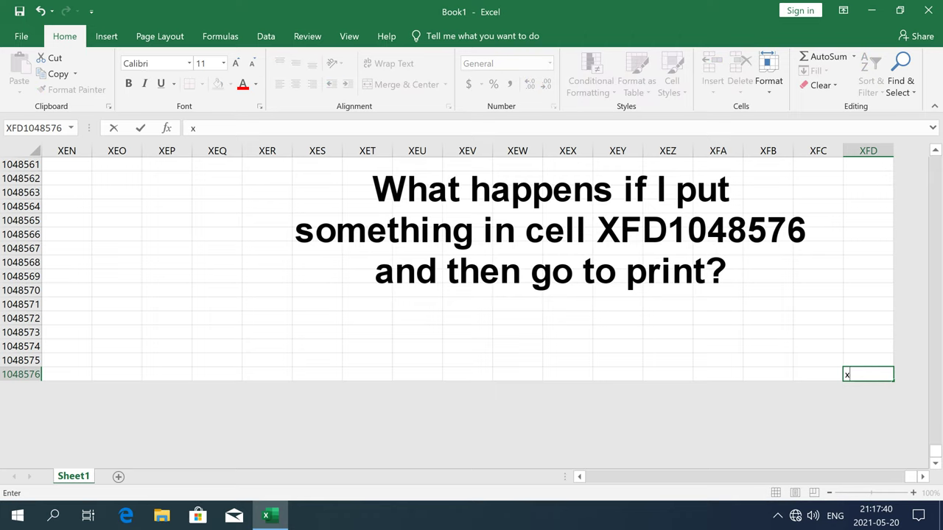
key(Return)
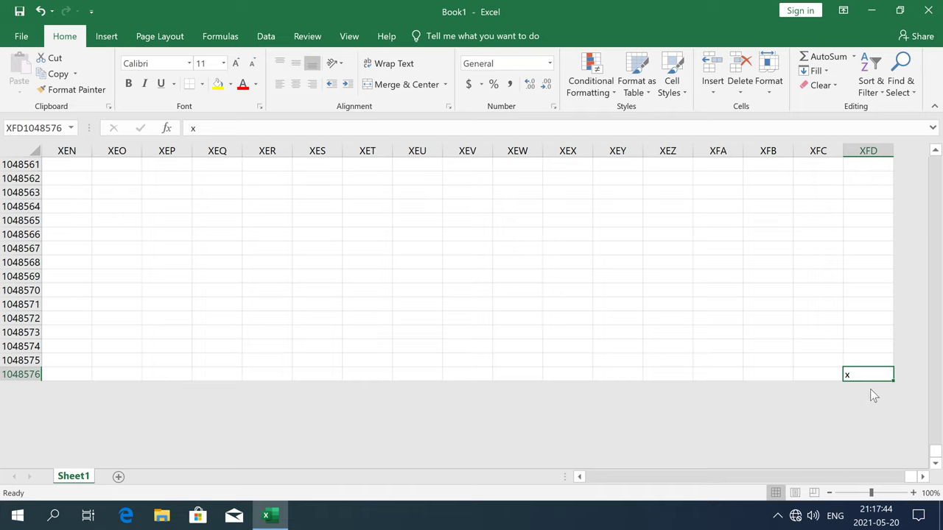
key(ctrl+p)
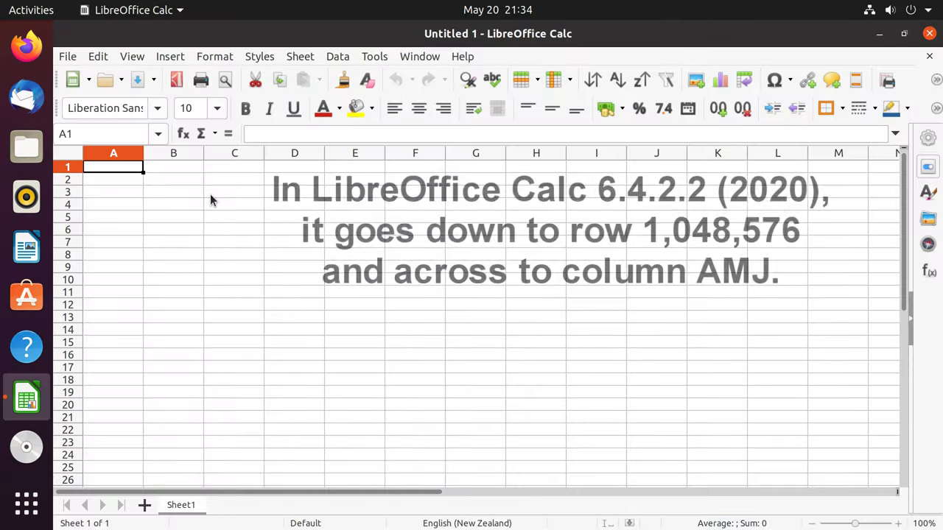
- Starting from A1 in LibreOffice Calc, jump to A1048576 and then to AMJ1048576
click(214, 193)
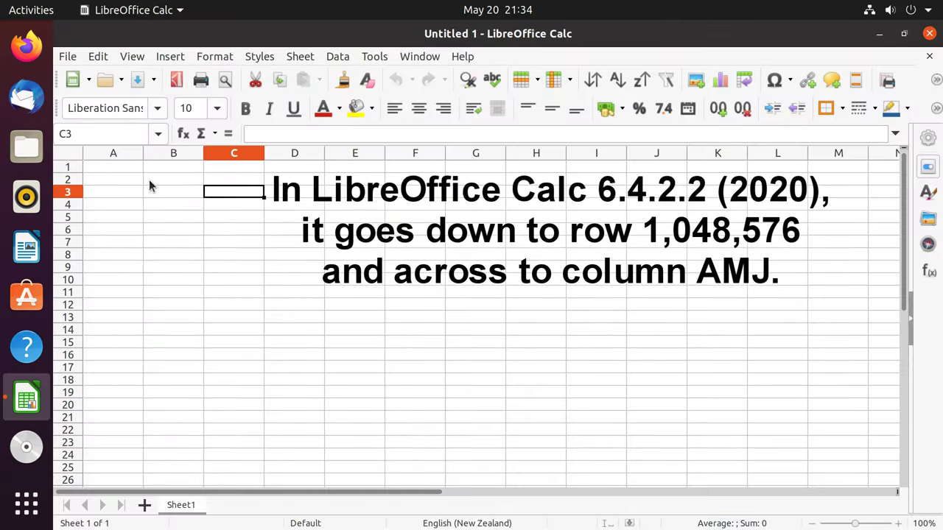
click(120, 169)
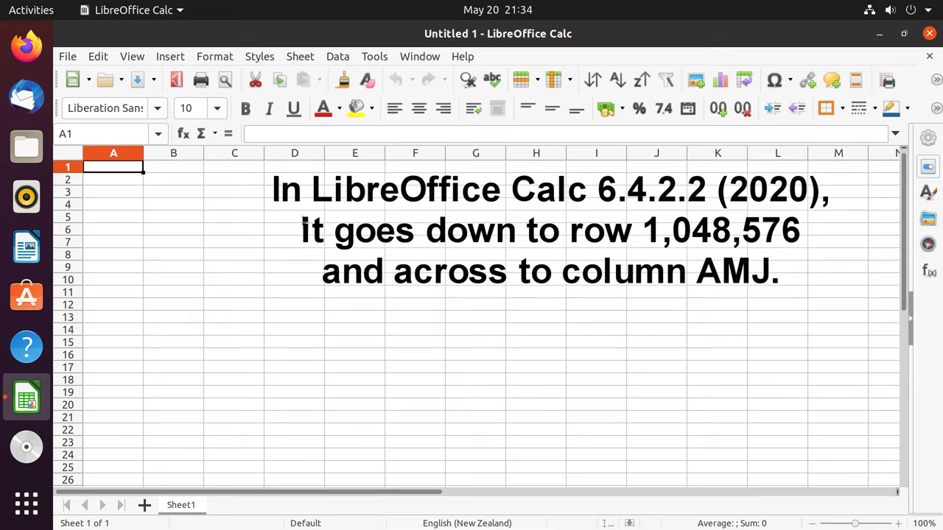
key(ctrl+Down)
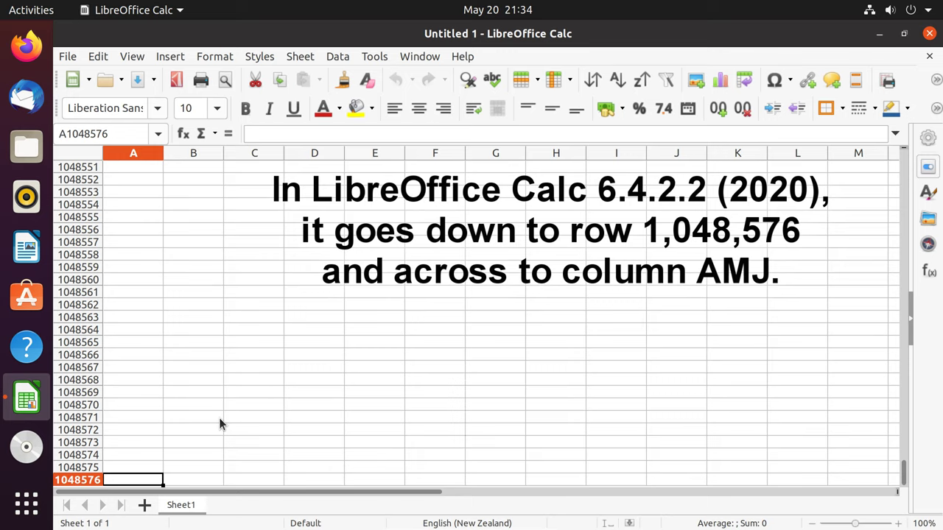
key(ctrl+Right)
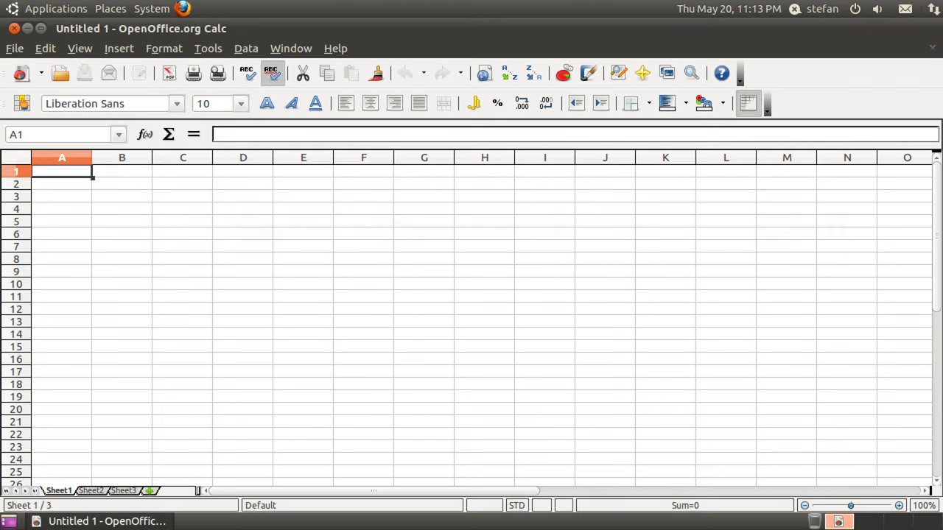
- Jump to each OpenOffice.org version's bottom-right cell: AMJ1048576, then IV65536 in 3.2.0
key(ctrl+Down)
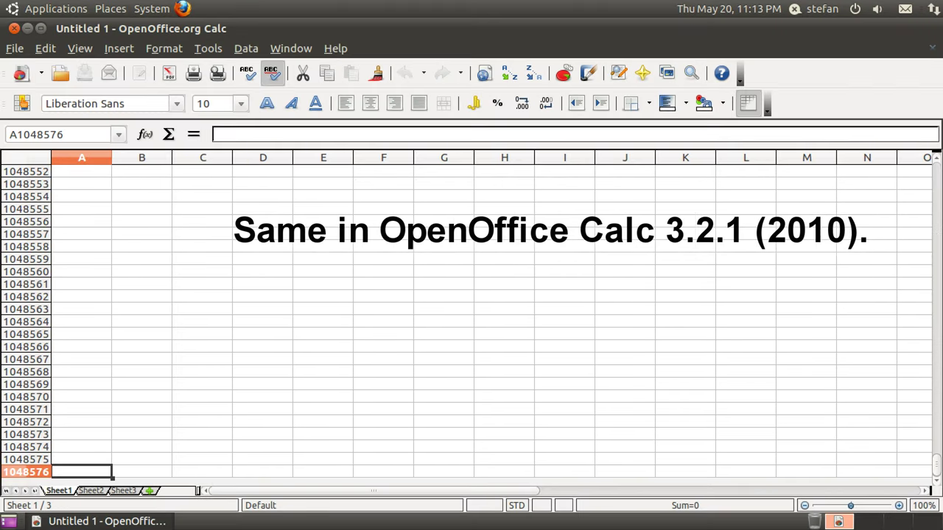
key(ctrl+Right)
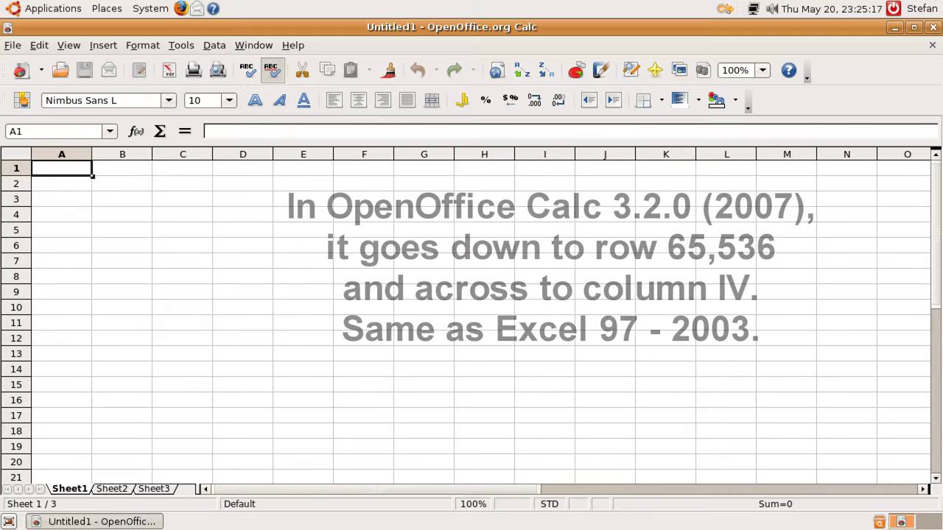
key(ctrl+Down)
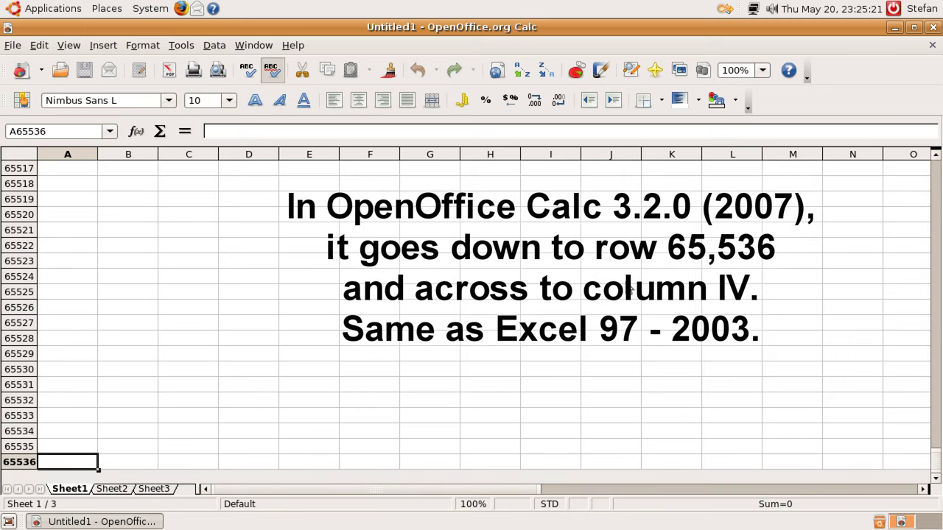
key(ctrl+Right)
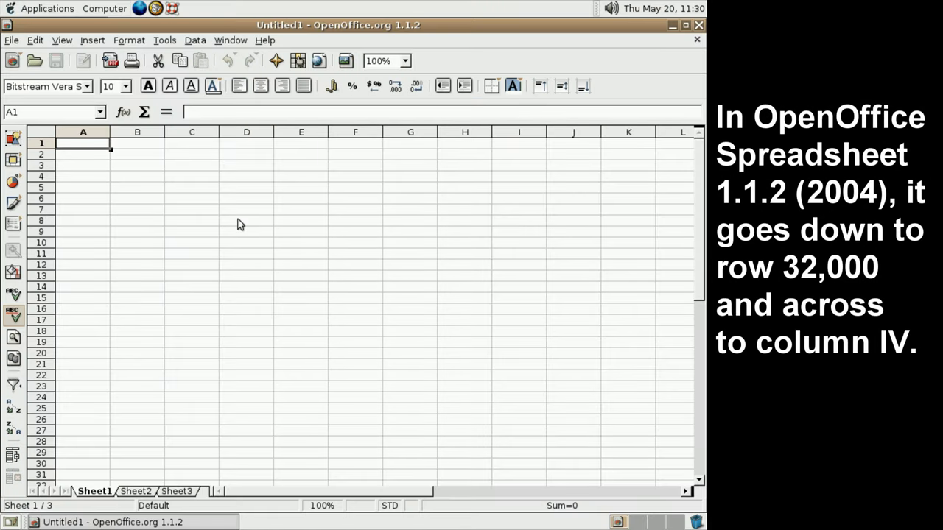
- Jump to A32000 and then across to IV32000 in OpenOffice.org 1.1.2
key(ctrl+Down)
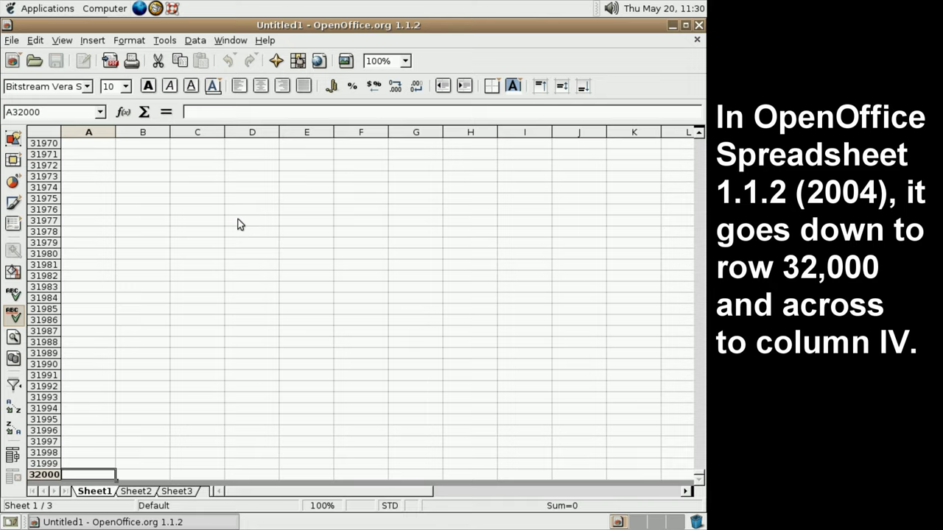
key(ctrl+Right)
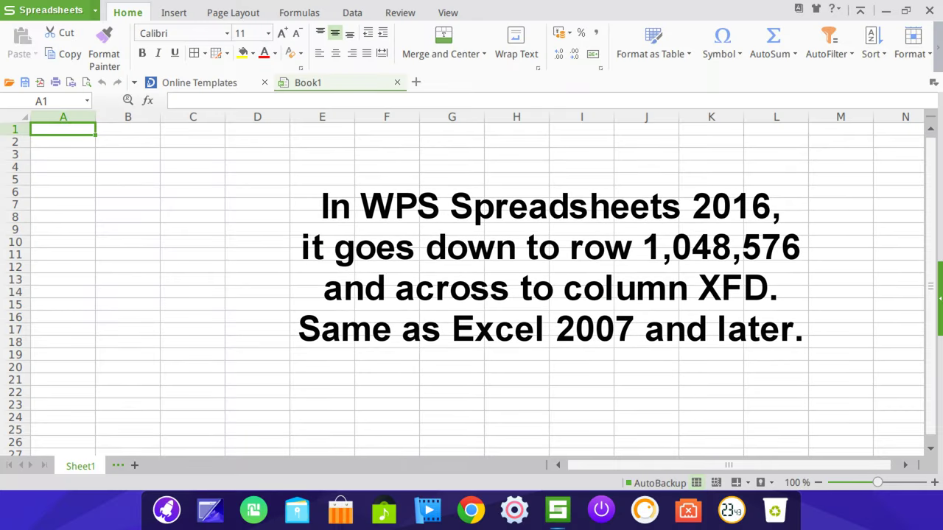
- In WPS Spreadsheets, jump down to row 1048576 and across to column XFD
key(ctrl+Down)
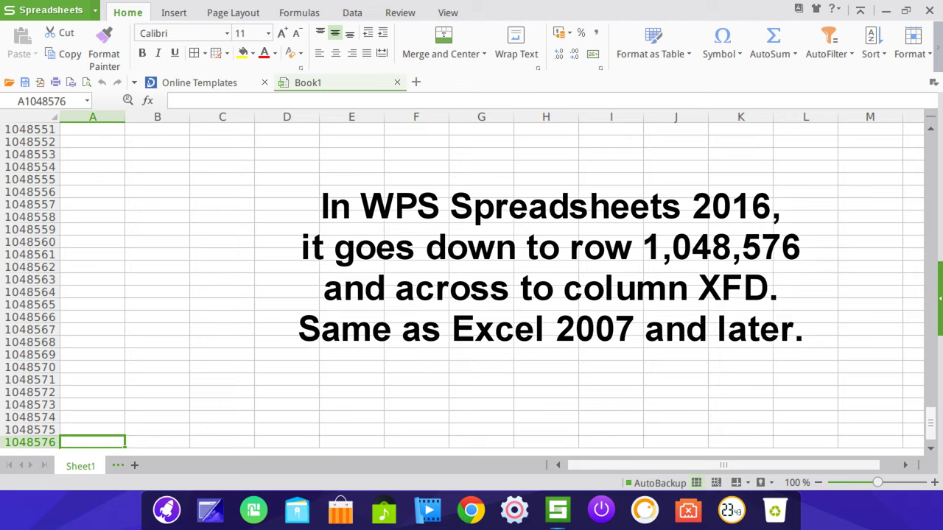
key(ctrl+Right)
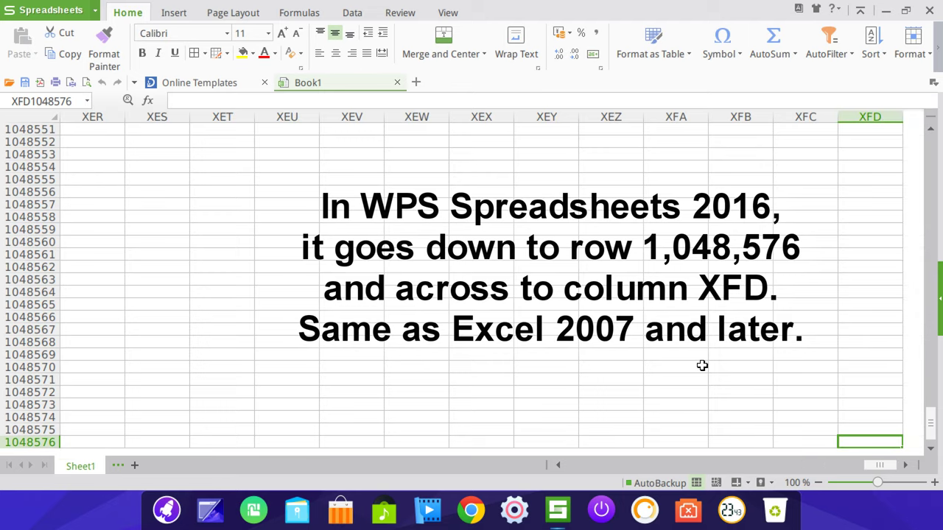
scroll(701, 364, down, 2)
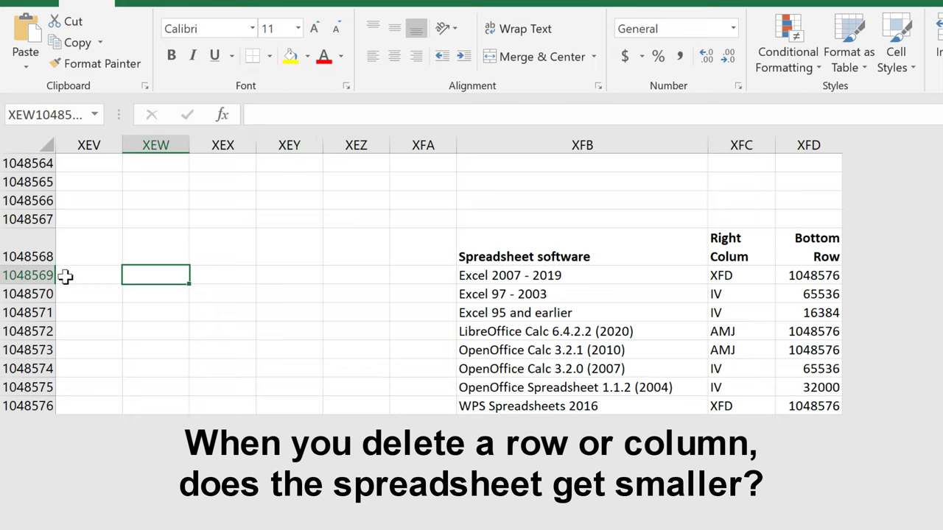
- Delete empty row 1048566 and empty column XEX beside the limits table
right_click(28, 198)
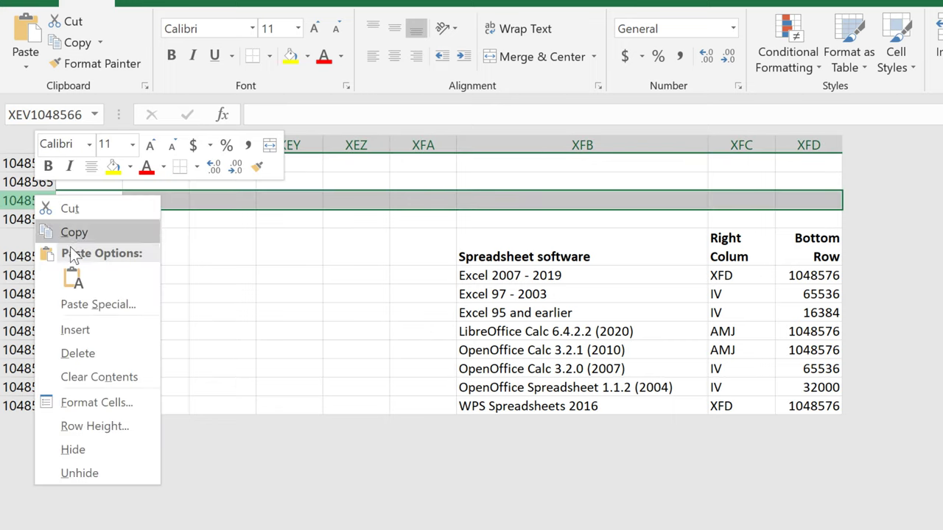
click(104, 353)
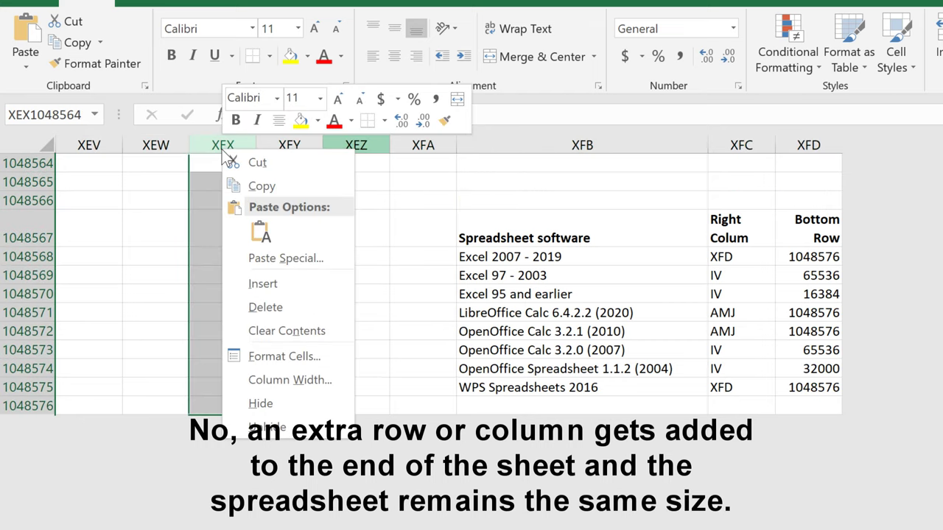
right_click(222, 145)
click(280, 310)
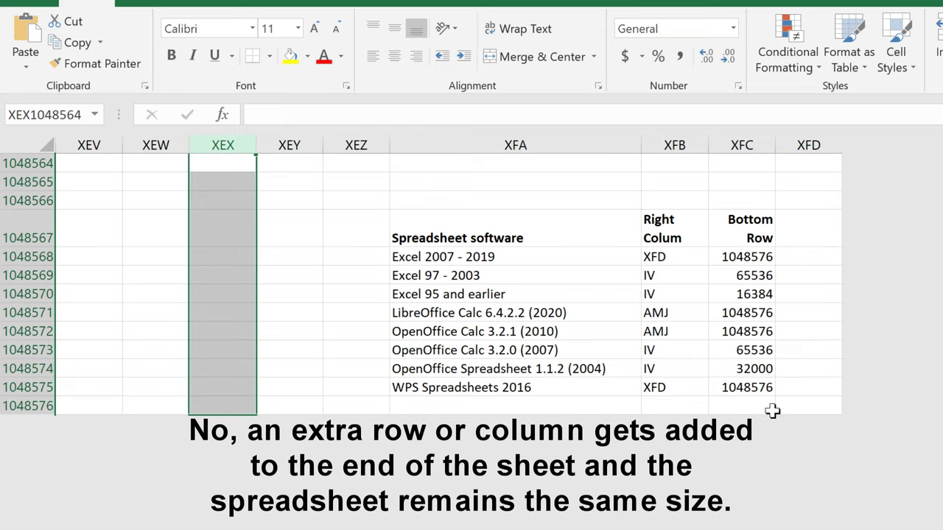
- Insert a blank row at 1048565 and a blank column at XEY so the table reaches the sheet edges
click(311, 200)
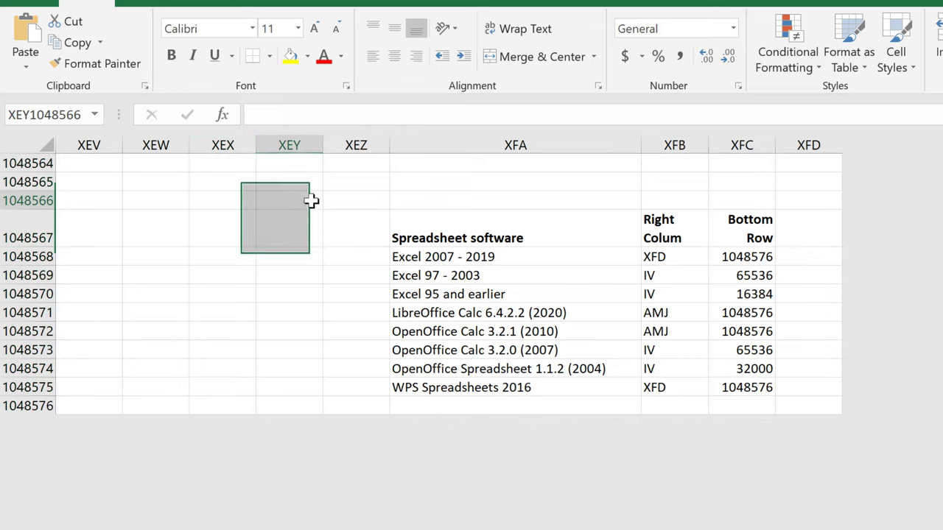
right_click(44, 183)
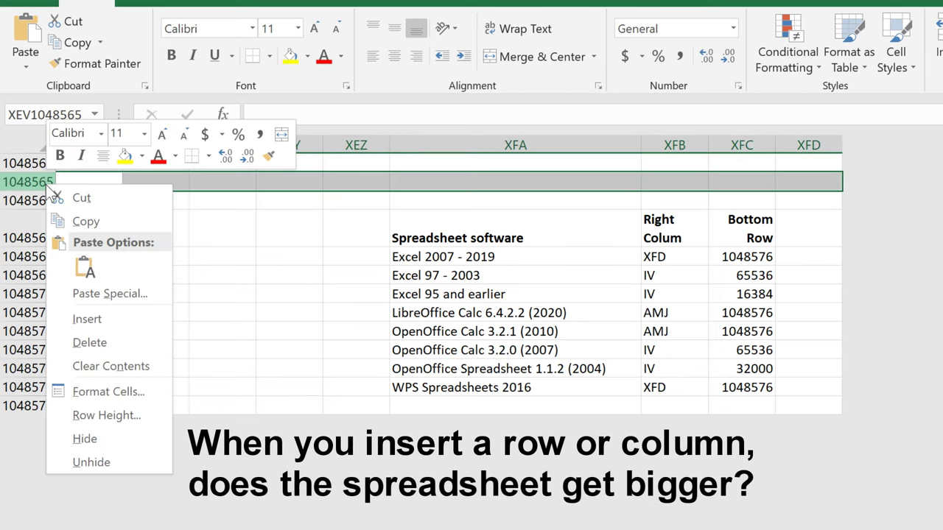
click(107, 317)
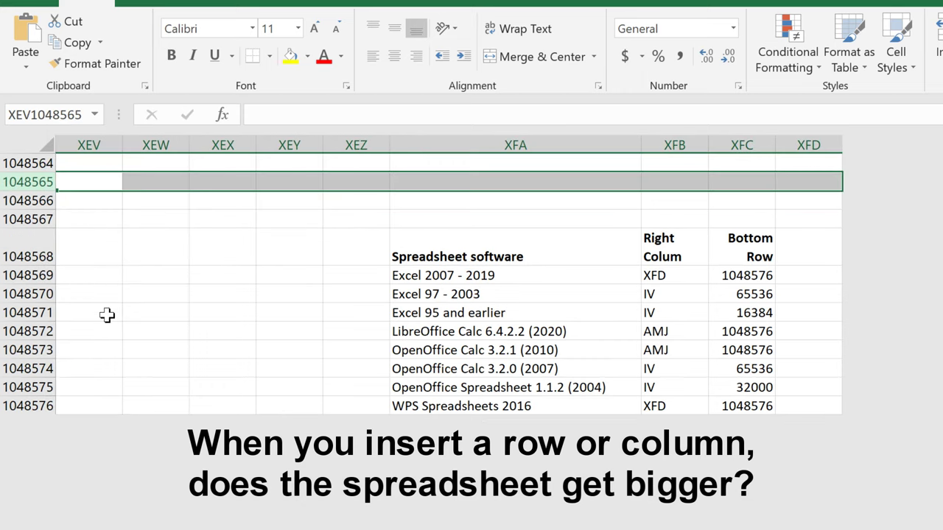
click(361, 215)
right_click(291, 145)
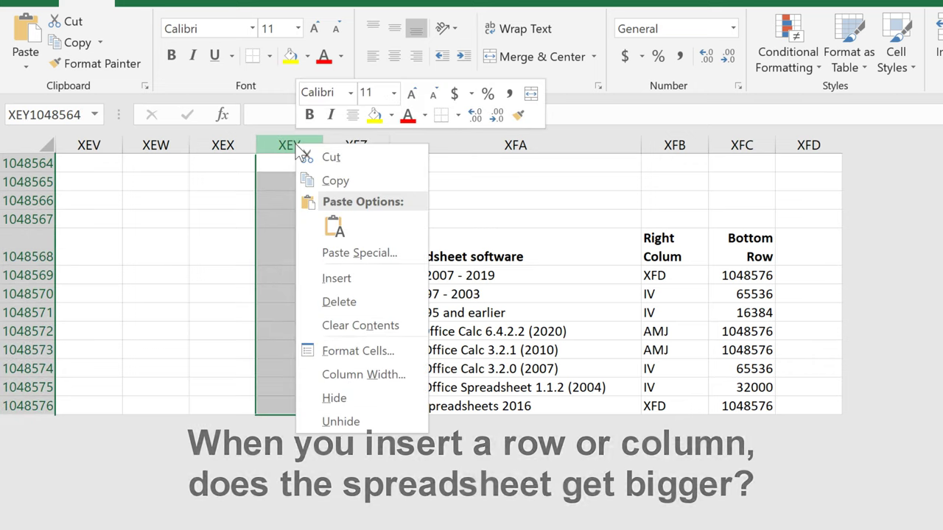
click(337, 277)
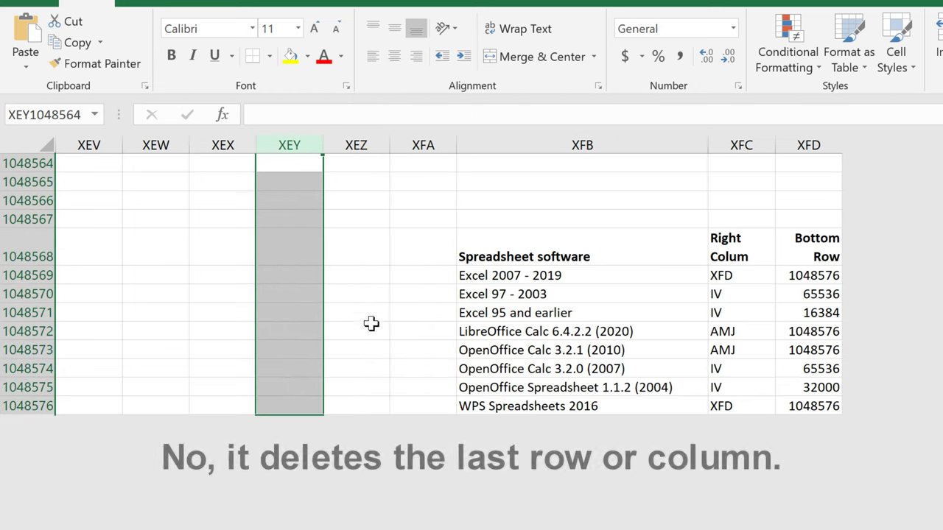
click(372, 362)
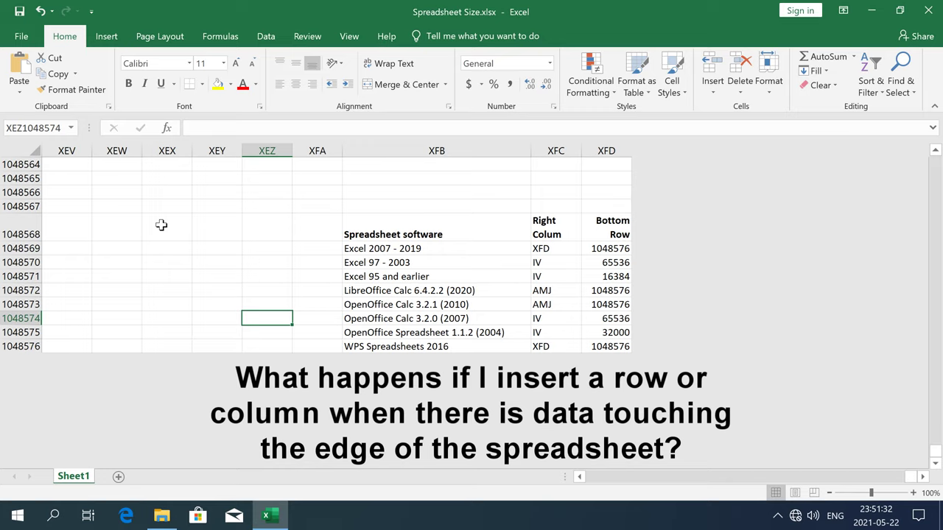
right_click(23, 192)
click(82, 290)
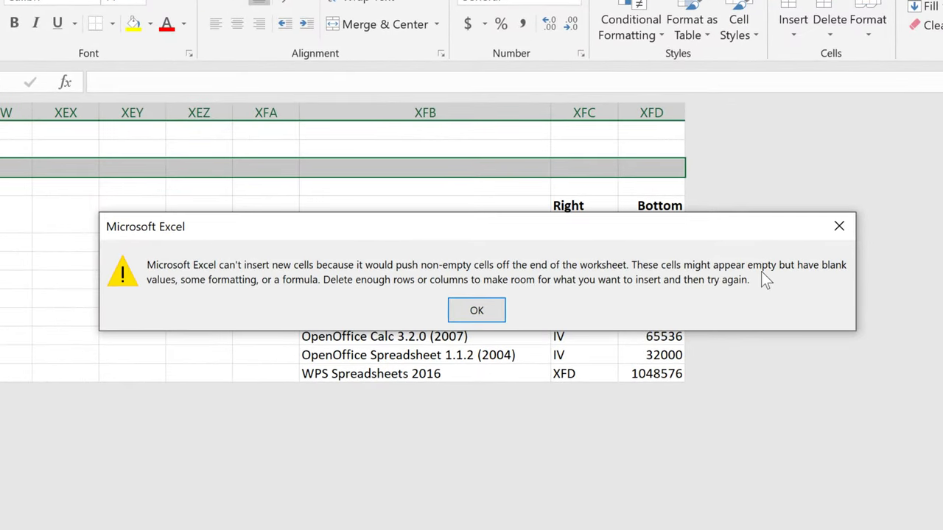
click(484, 313)
right_click(219, 151)
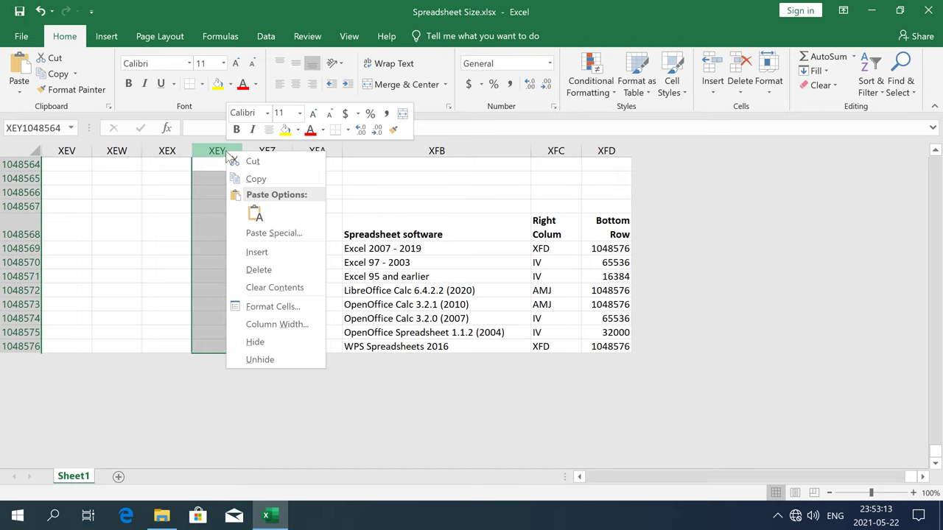
click(255, 251)
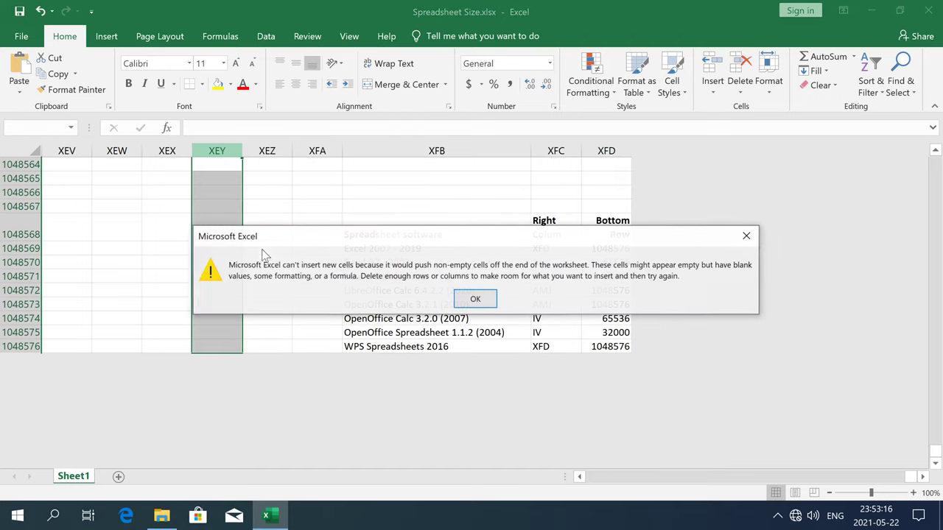
click(486, 305)
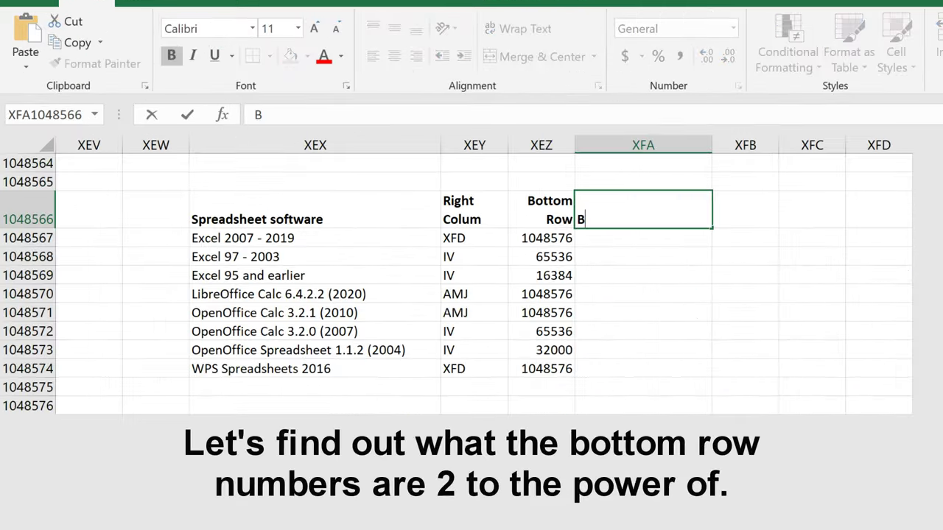
- Enter the Bottom Row 2^x heading in XFA1048566 with =LOG(XEZ1048567,2) beneath it
text(ottom Row 2)
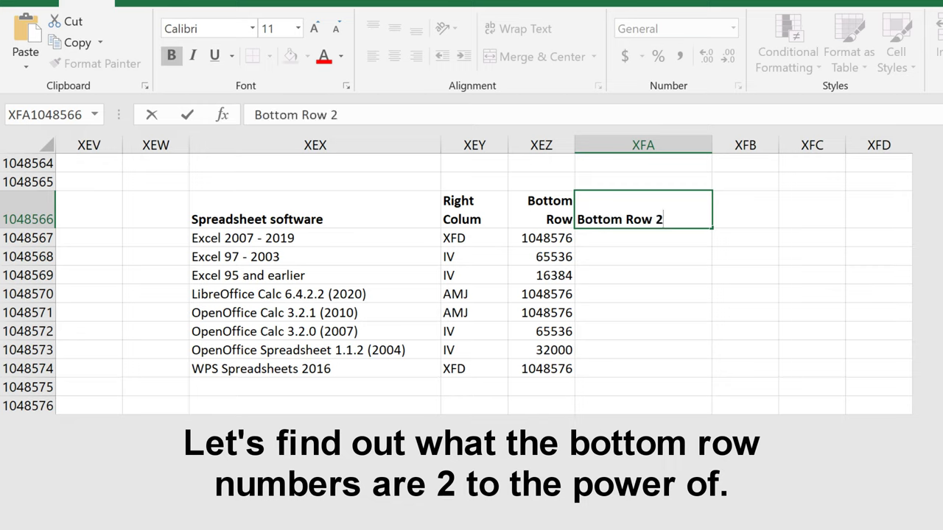
text(^x)
key(Return)
text(=)
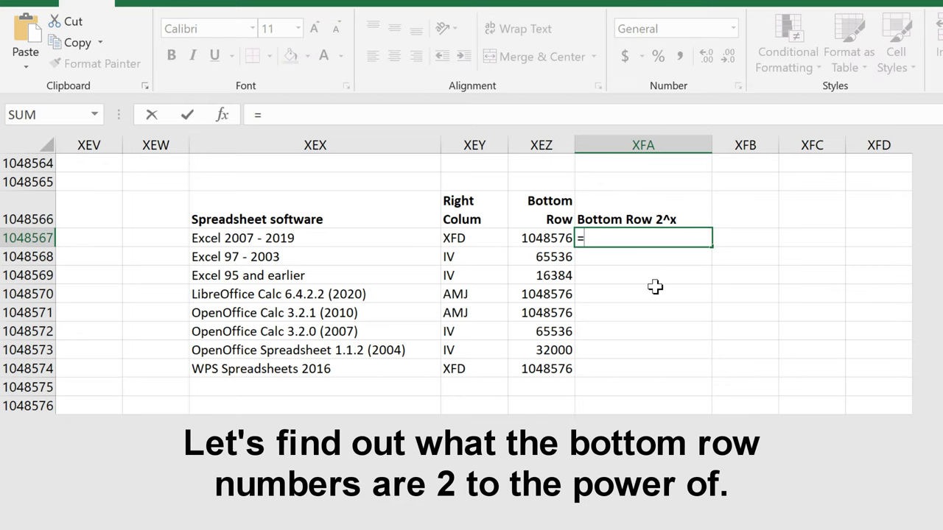
text(LOG)
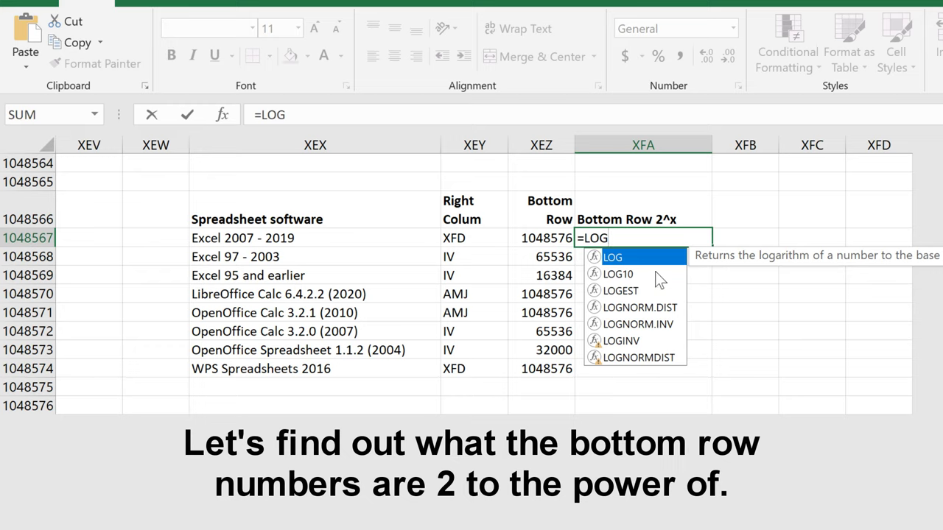
text(()
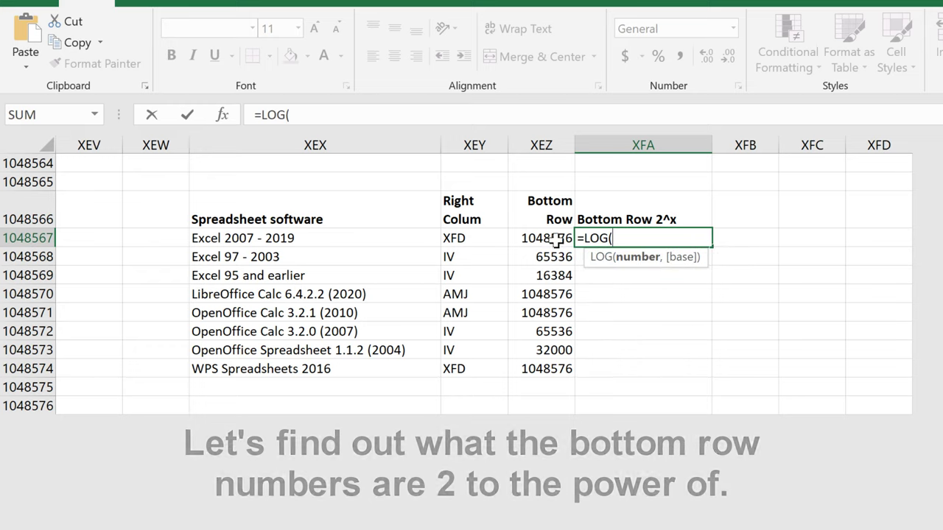
click(547, 237)
text(,)
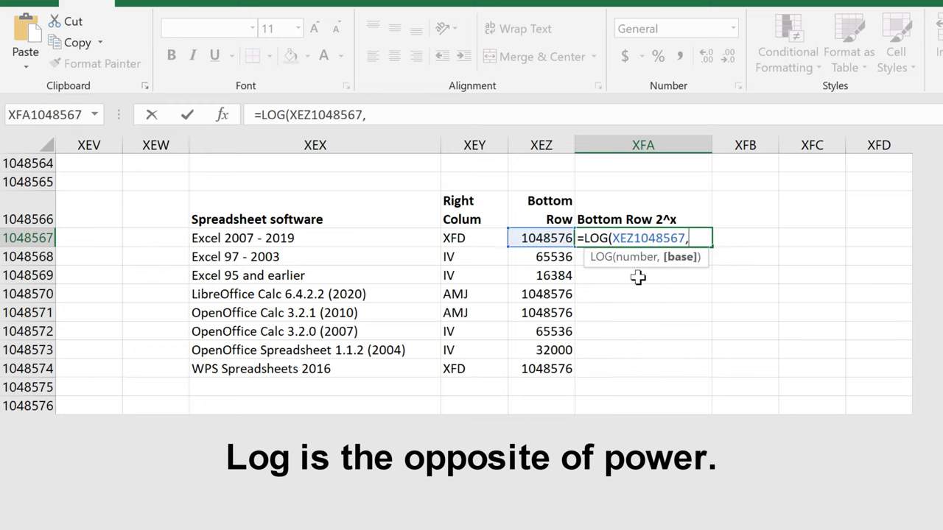
text(2))
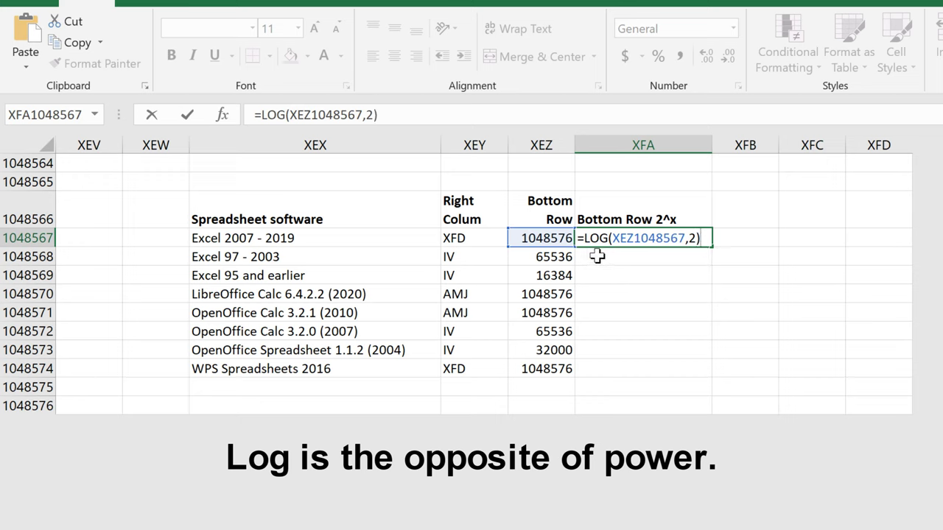
key(Return)
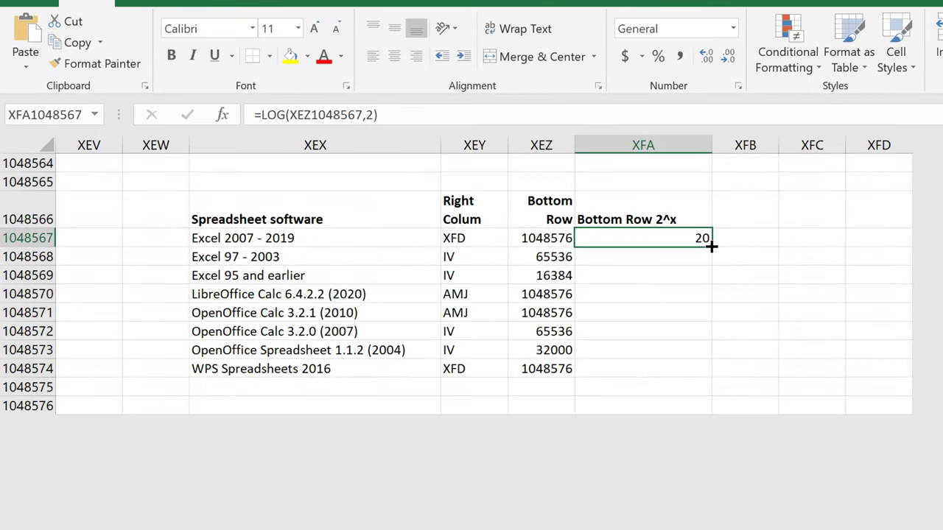
- Fill the LOG formula down to row 1048574 and narrow column XFA to fit
drag(711, 247, 705, 373)
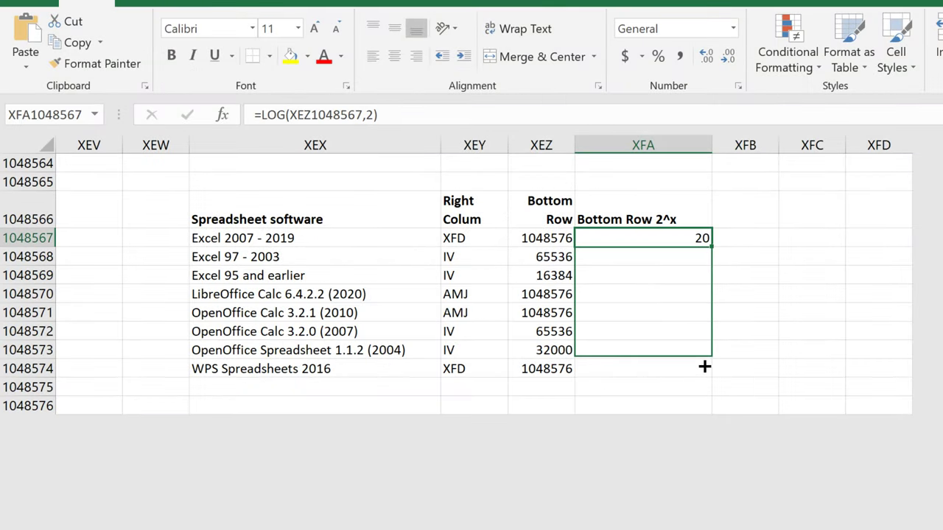
drag(710, 150, 695, 150)
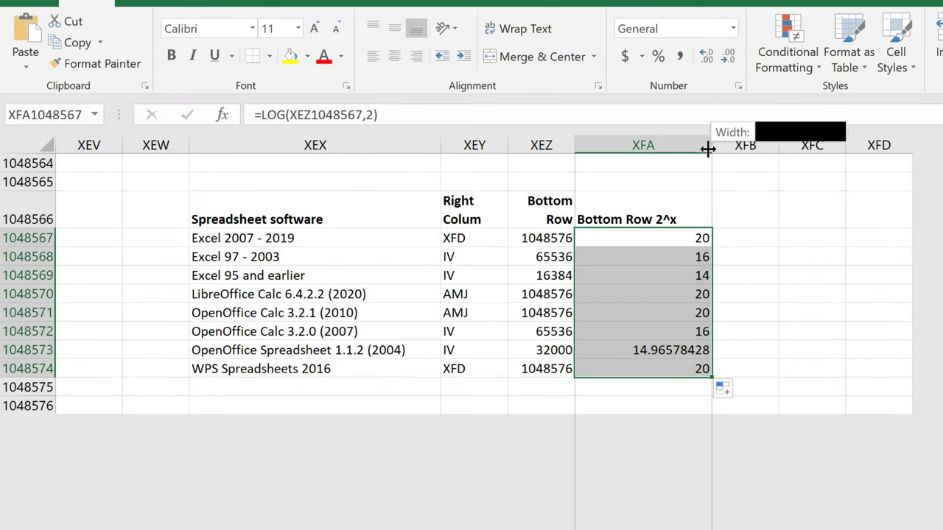
click(738, 268)
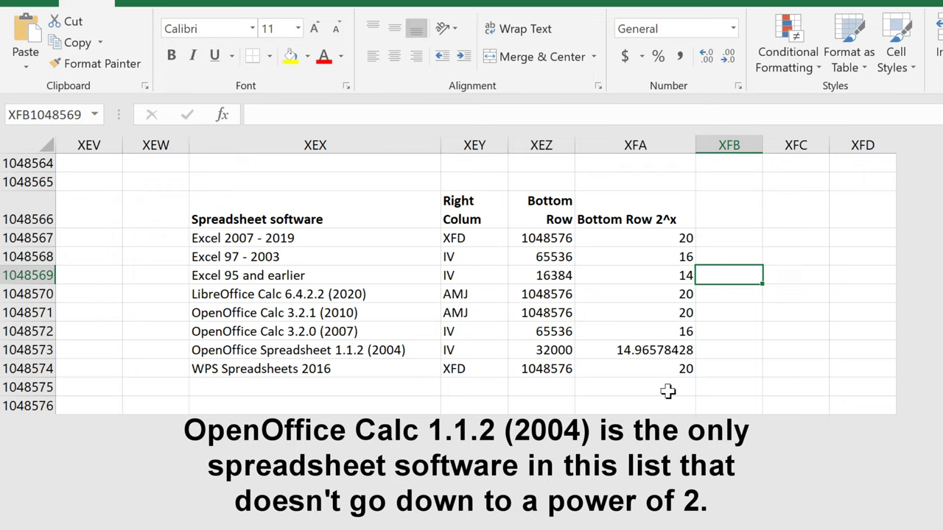
- Enter =POWER(2,XFA1048567) in XFB1048567 and fill it down to row 1048574
click(729, 237)
text(=)
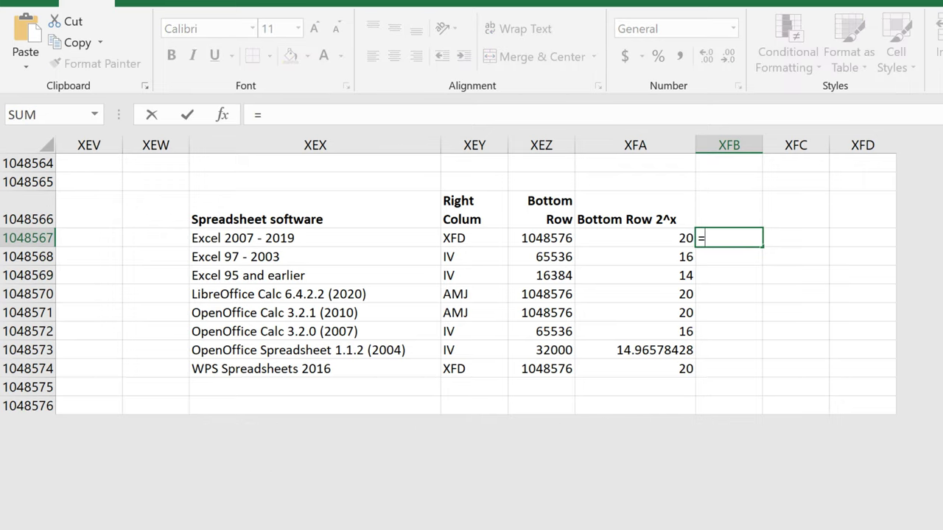
text(POWER)
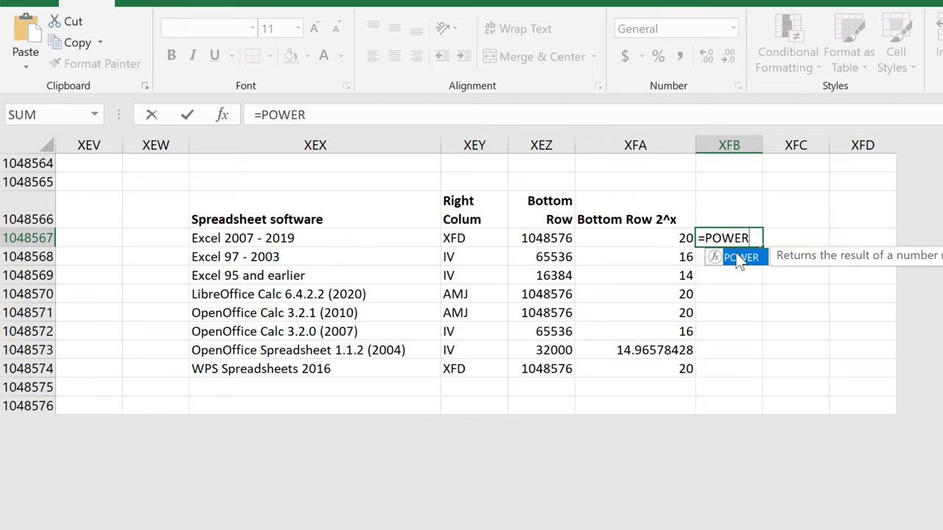
text((2,)
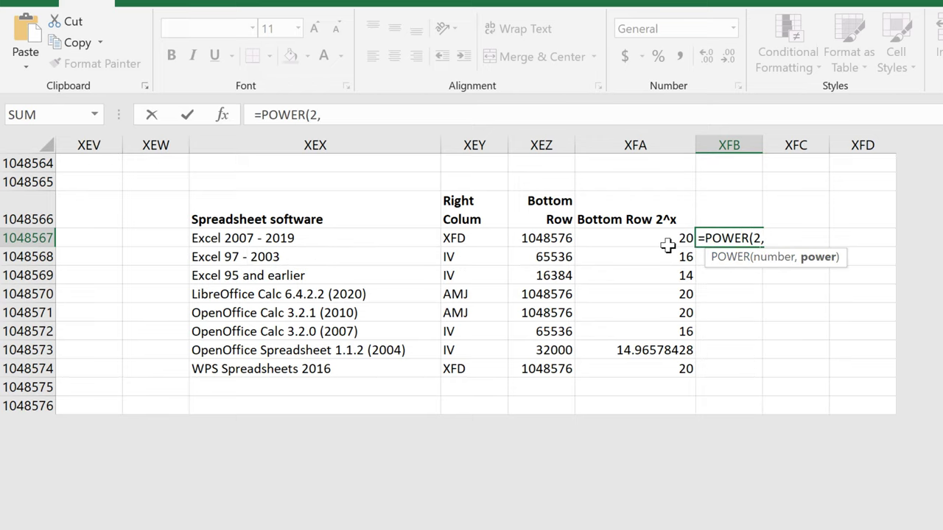
click(668, 246)
text())
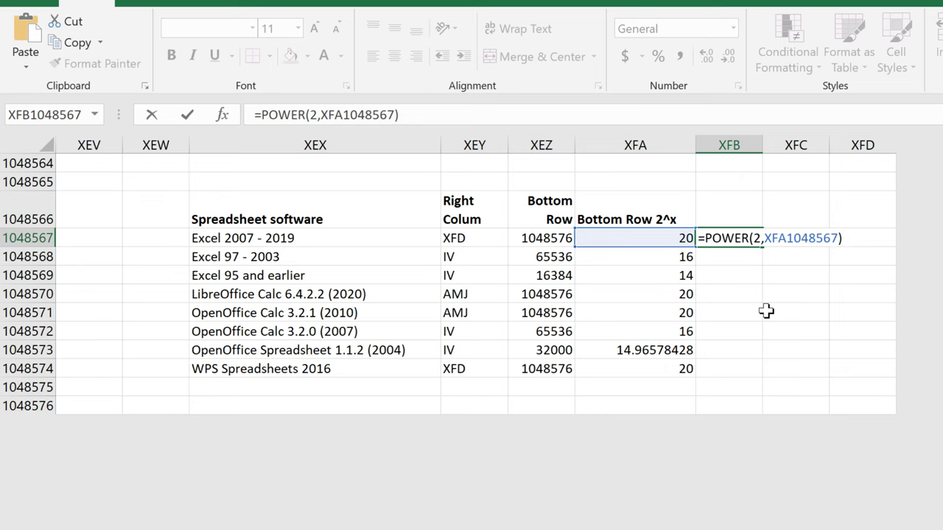
key(Return)
key(Up)
drag(763, 246, 751, 375)
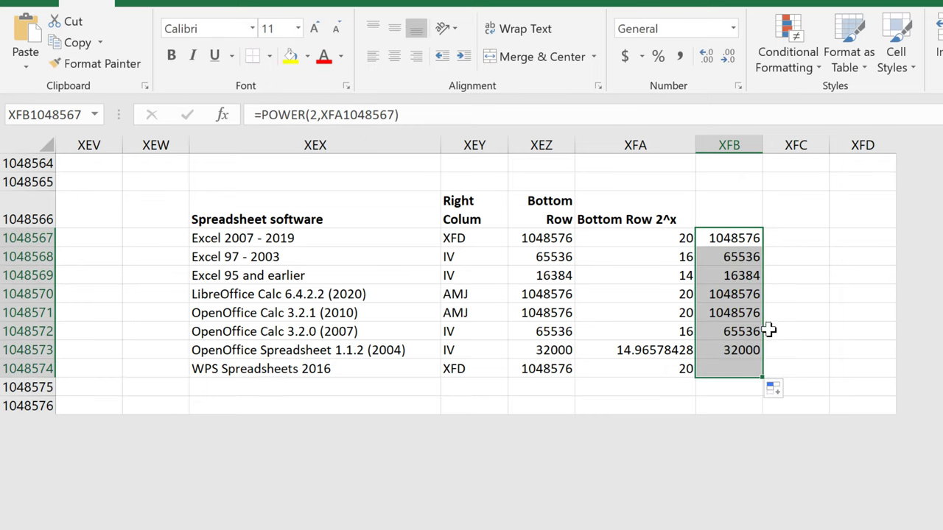
click(791, 299)
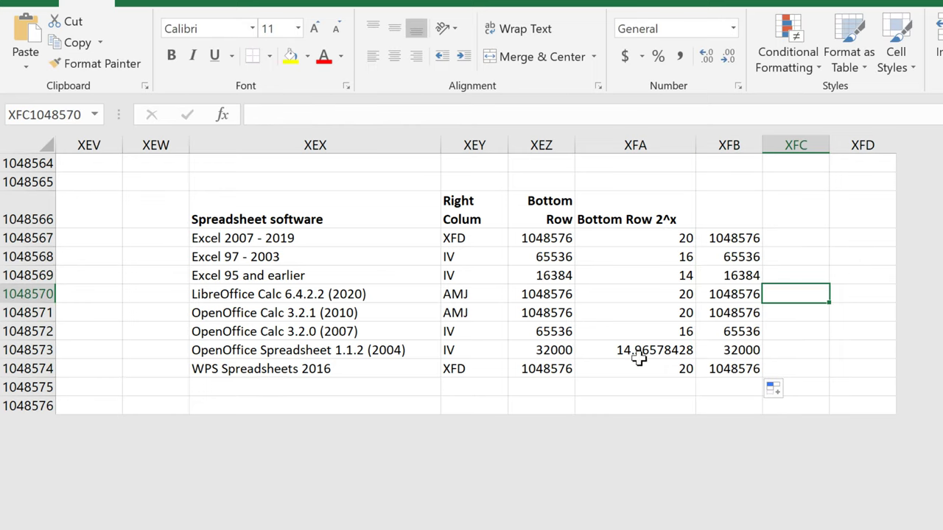
- Enter the Right Colum Number heading in XFB1048566 with =COLUMN(Z1) beneath it
text(Right )
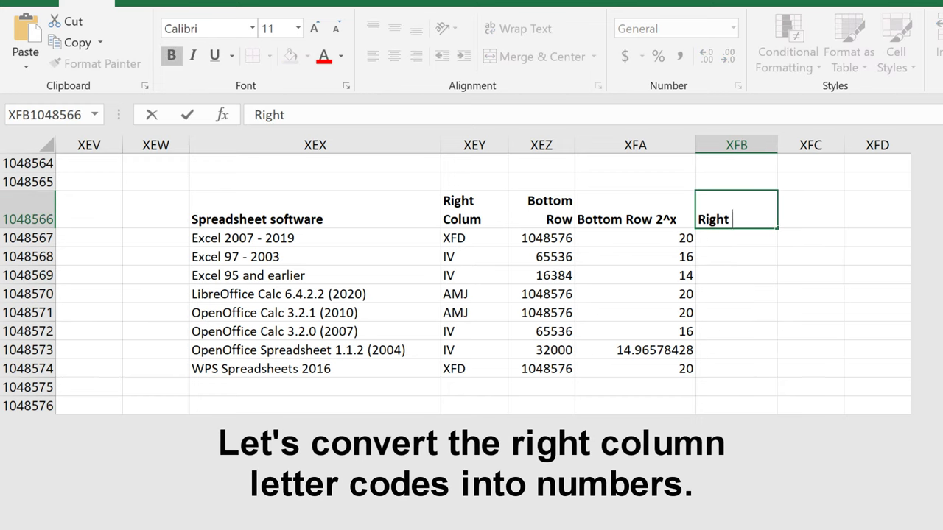
text(Colum Number)
key(Return)
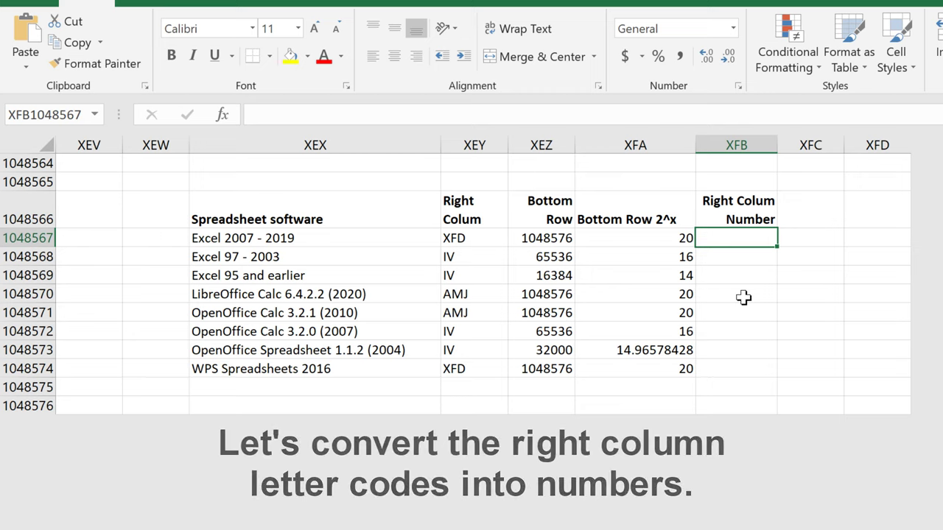
text(=)
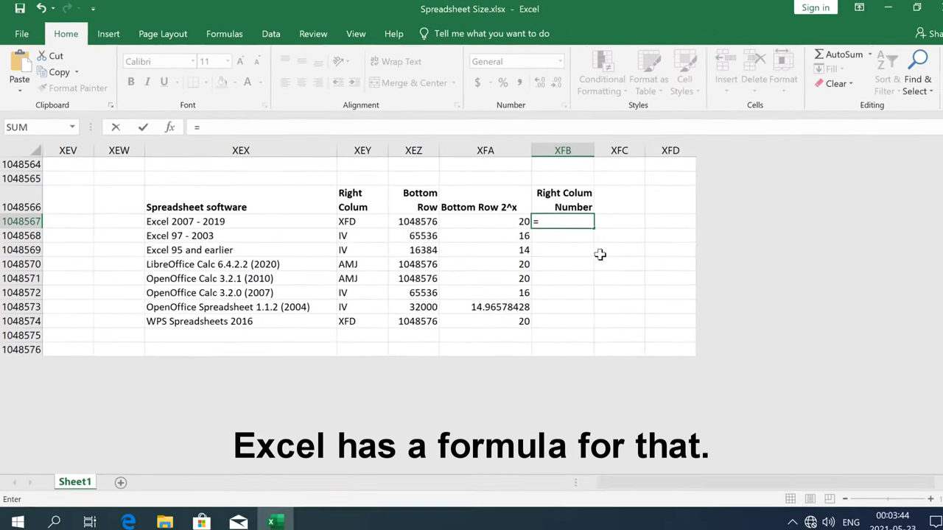
text(COL)
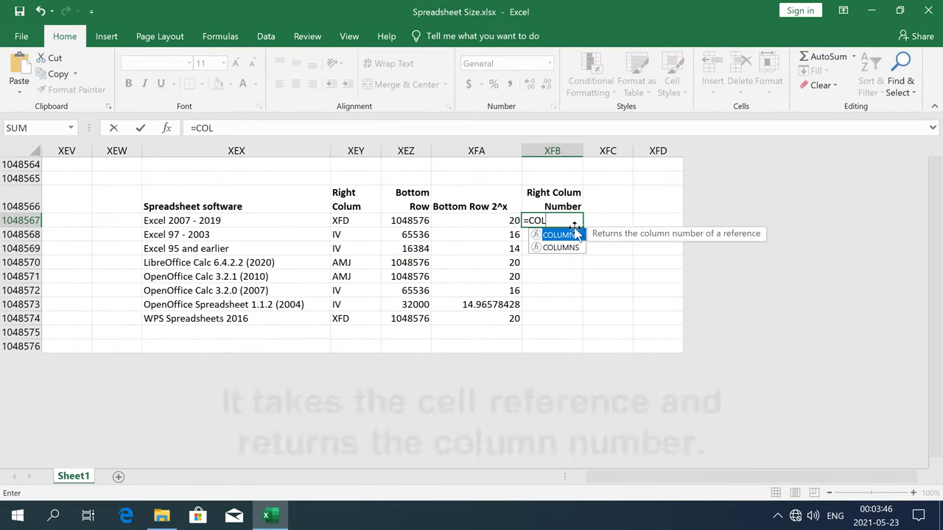
double_click(578, 237)
text(Z1)
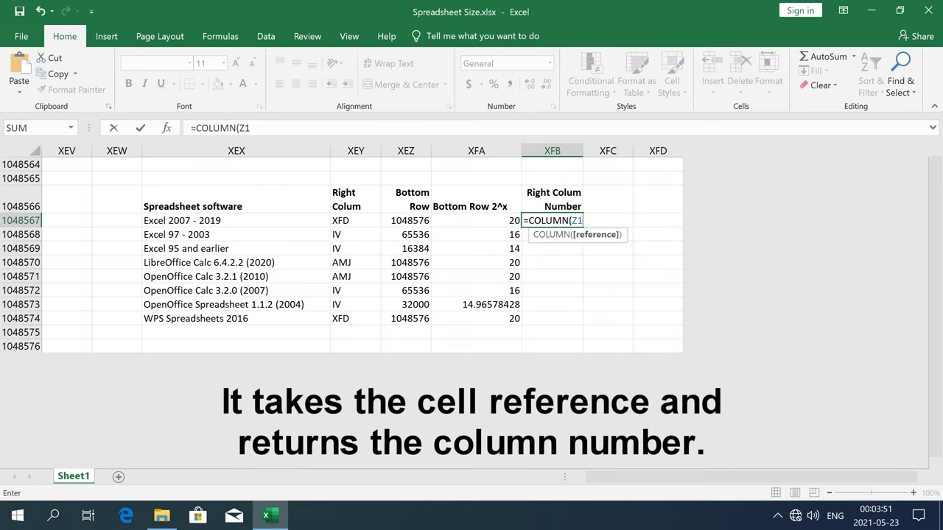
text())
key(Return)
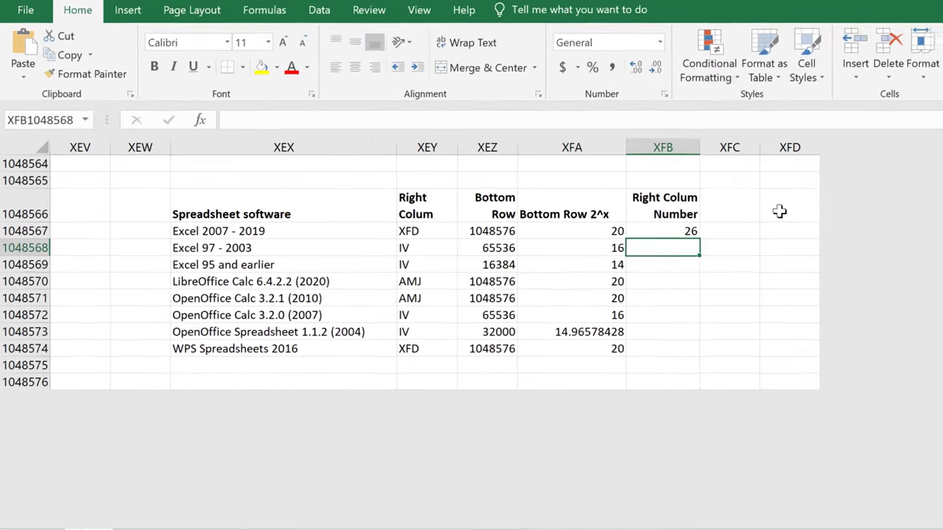
- Change the formula to =COLUMN(XFD1) so it shows 16384
key(Up)
key(F2)
key(Left)
key(BackSpace)
key(BackSpace)
text(X)
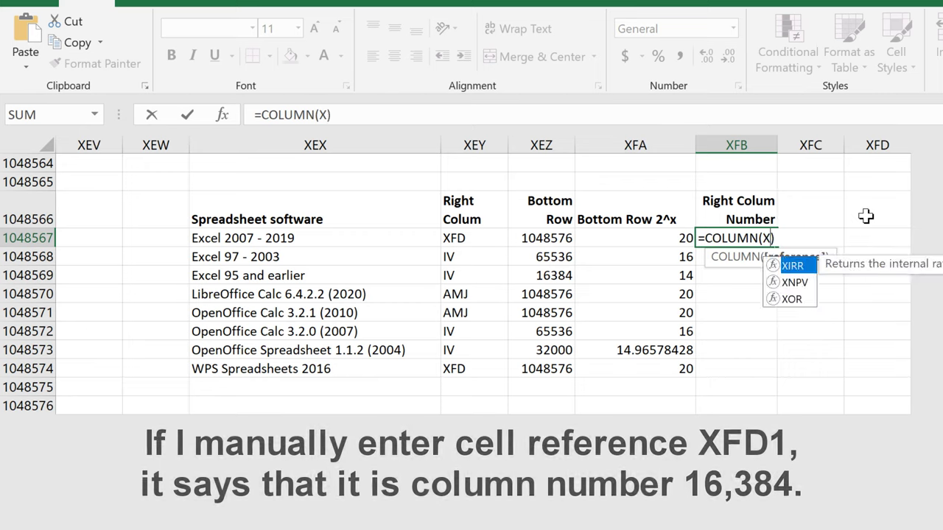
text(FD1)
key(Return)
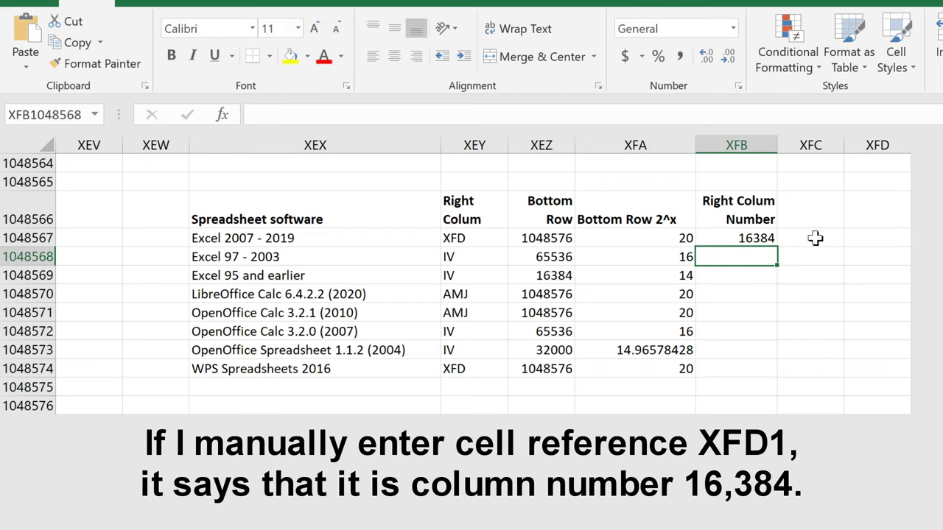
click(746, 240)
key(F2)
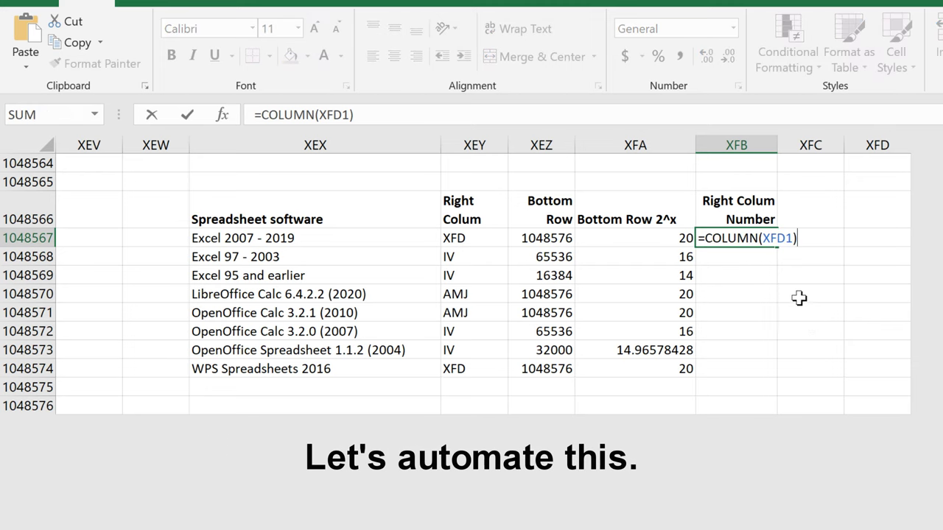
- Rewrite the formula as =COLUMN(INDIRECT(CONCATENATE(XEY1048567,"1")))
key(BackSpace)
key(BackSpace)
key(BackSpace)
text(IN)
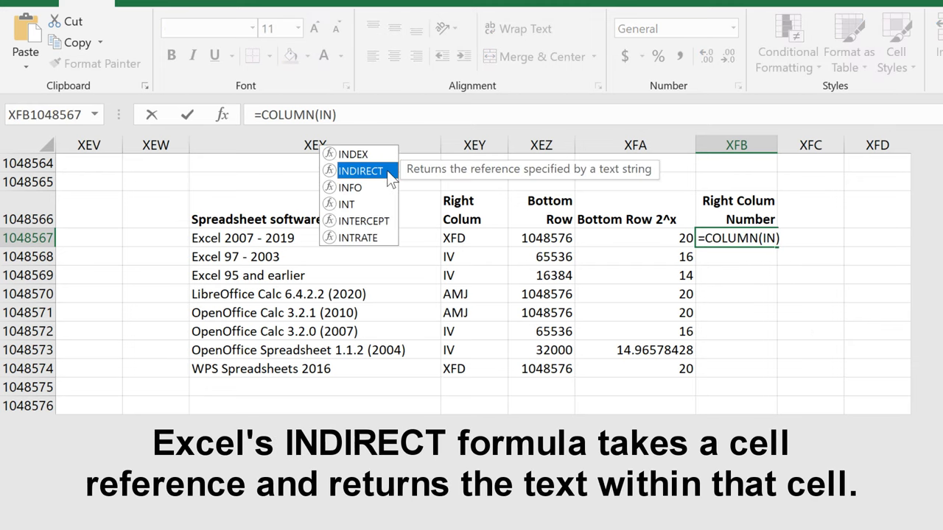
double_click(373, 171)
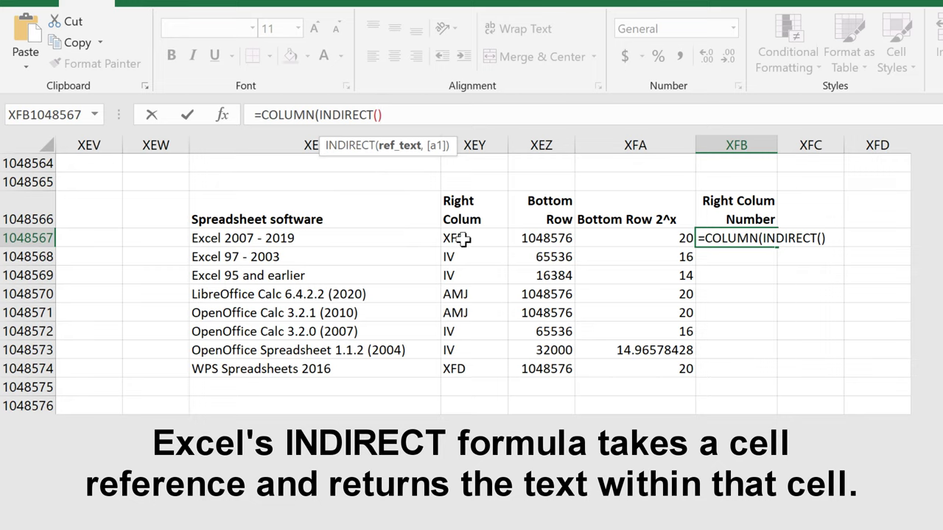
text(C)
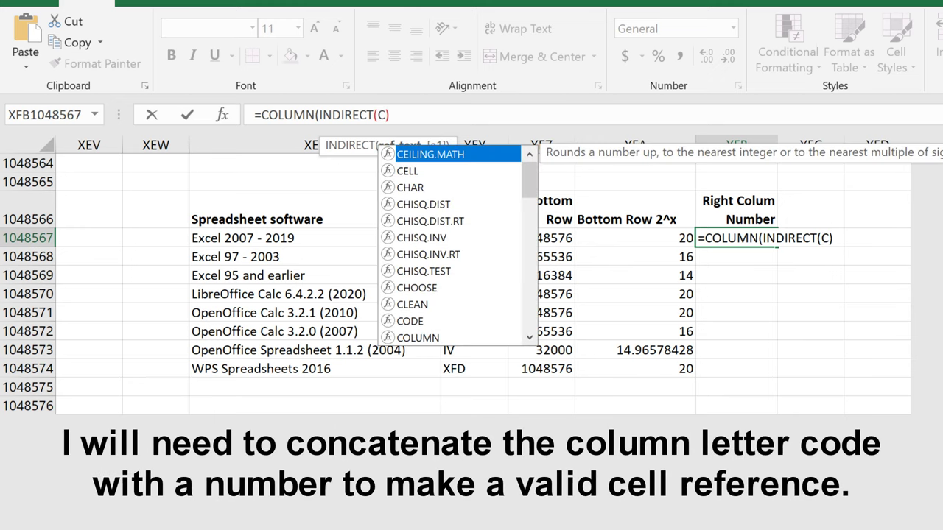
text(ON)
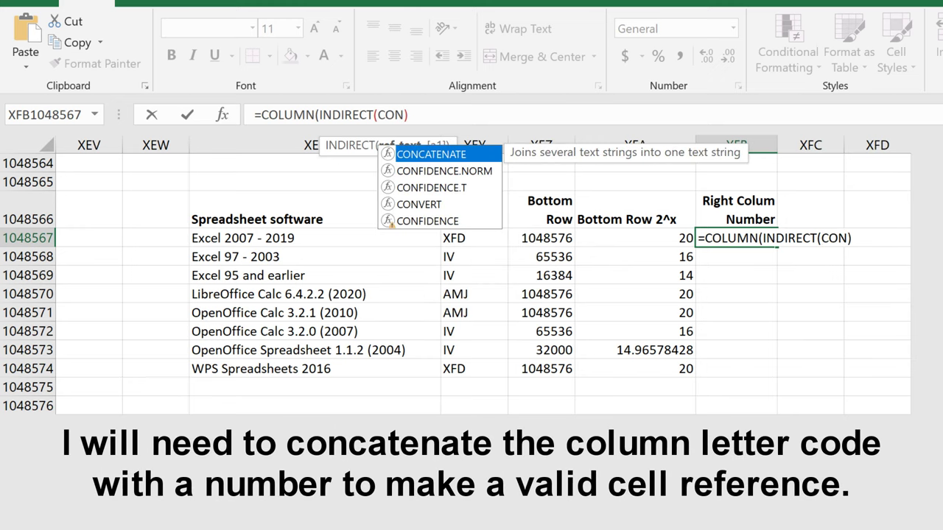
double_click(458, 160)
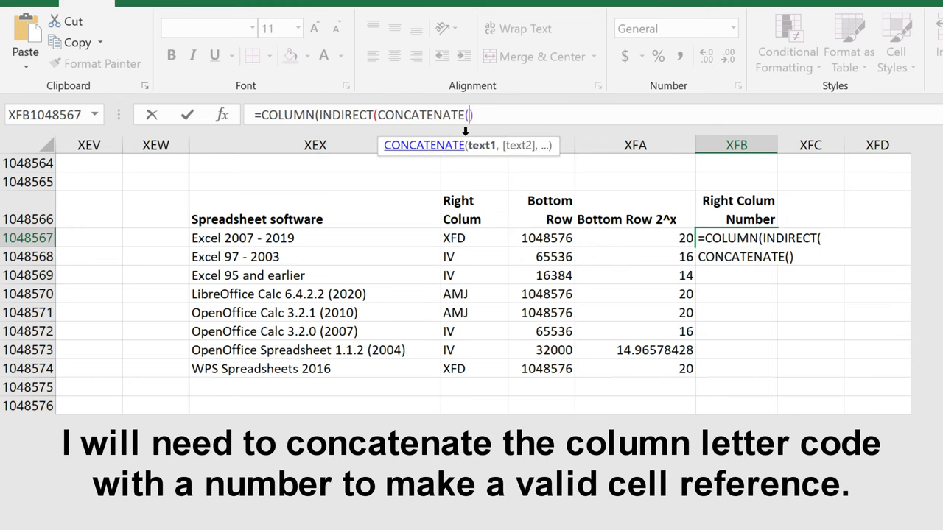
click(477, 241)
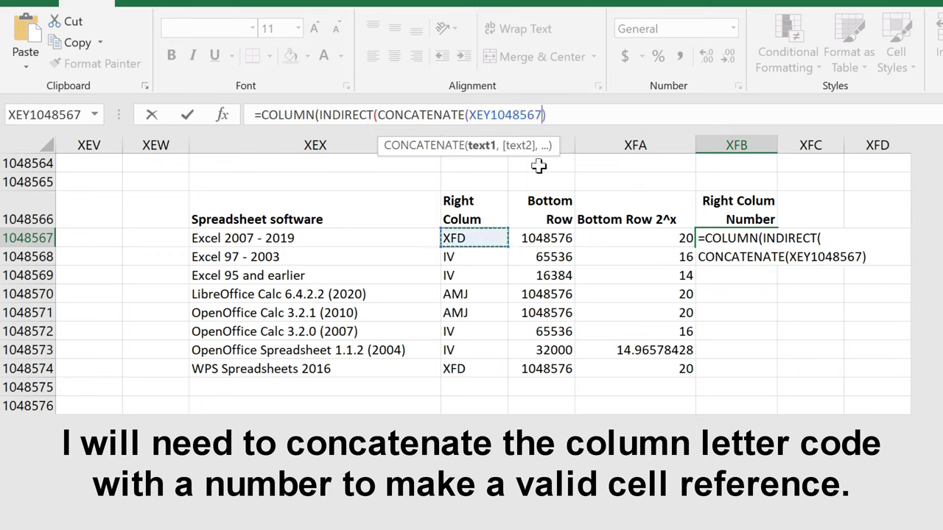
text(,)
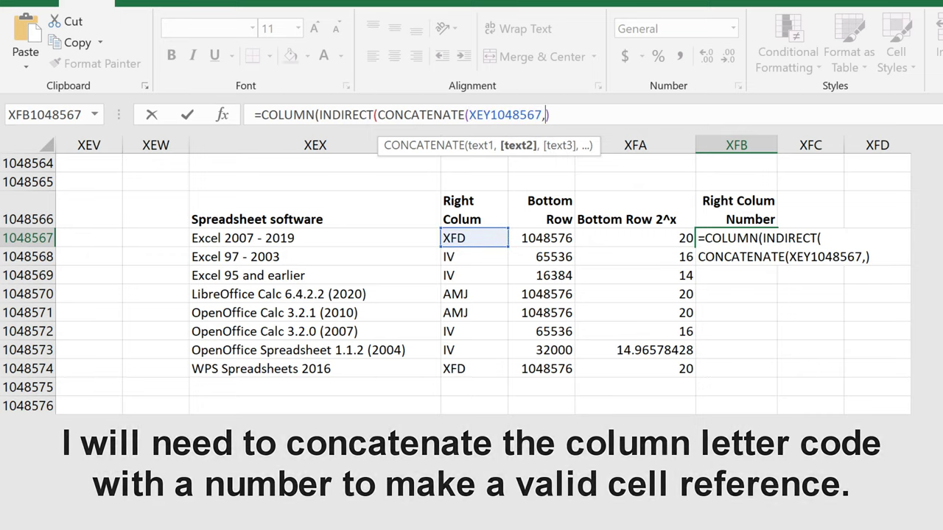
text("1)
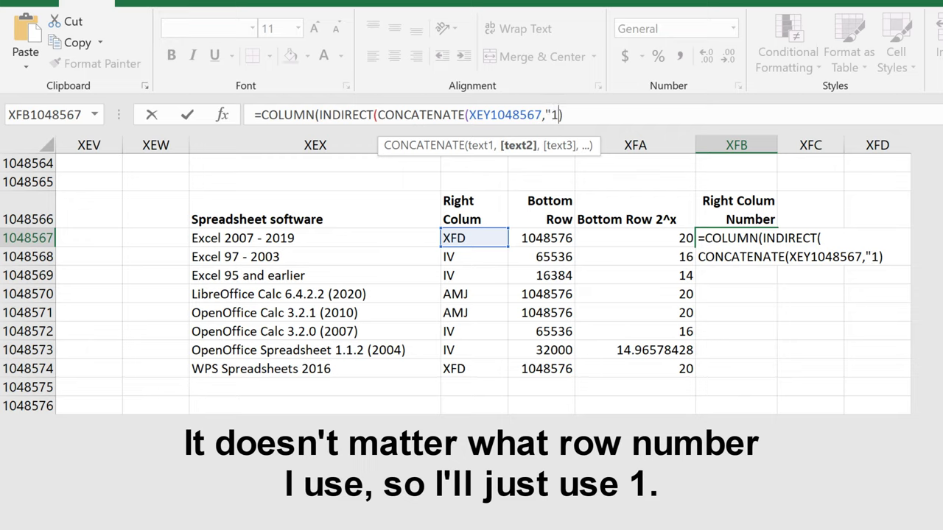
text(")
text())
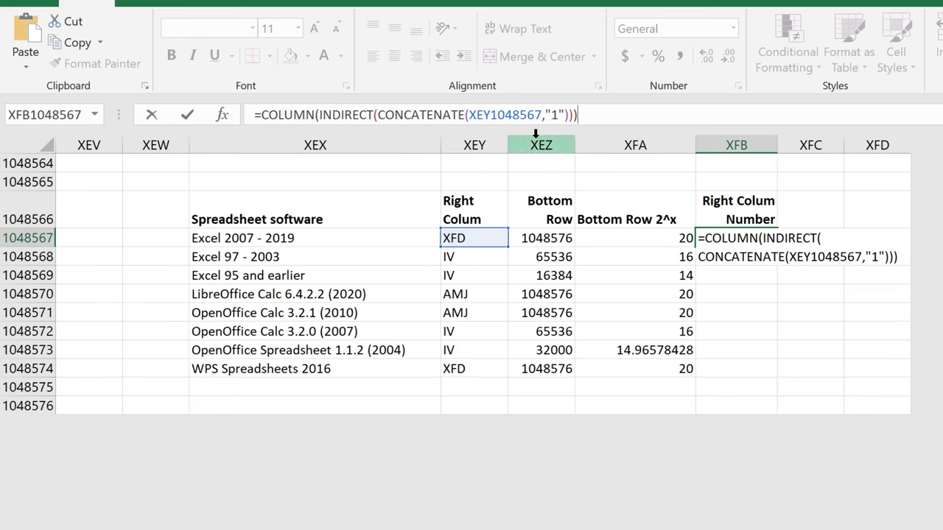
key(Return)
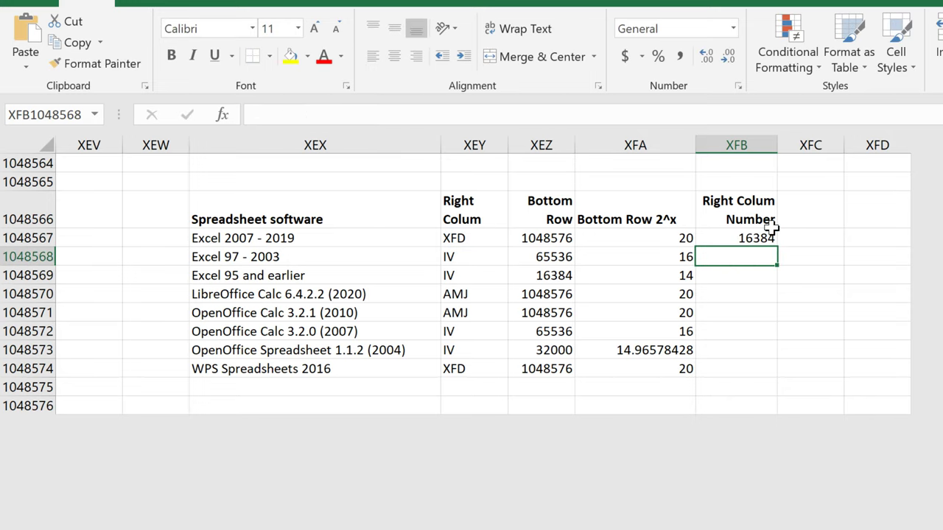
- Fill the formula down to row 1048574, then select the two empty columns left of the table
click(766, 238)
drag(774, 260, 770, 376)
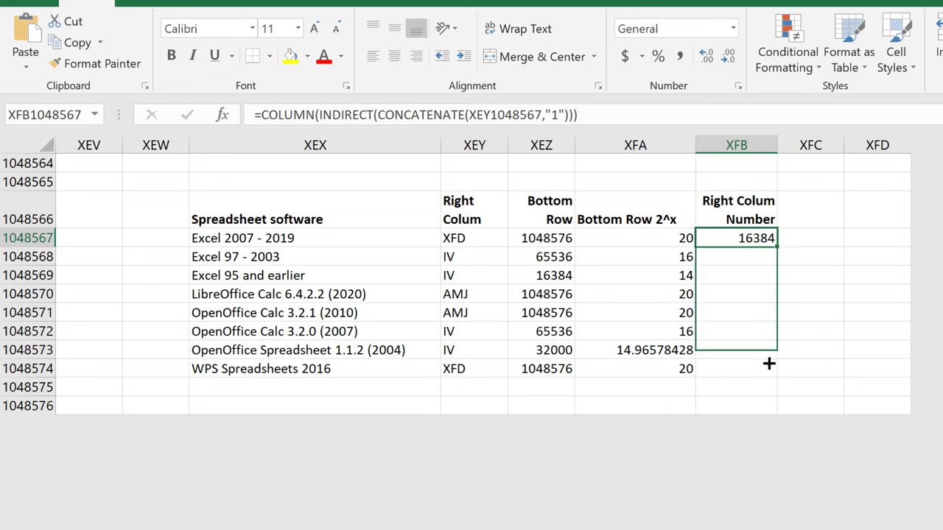
click(790, 329)
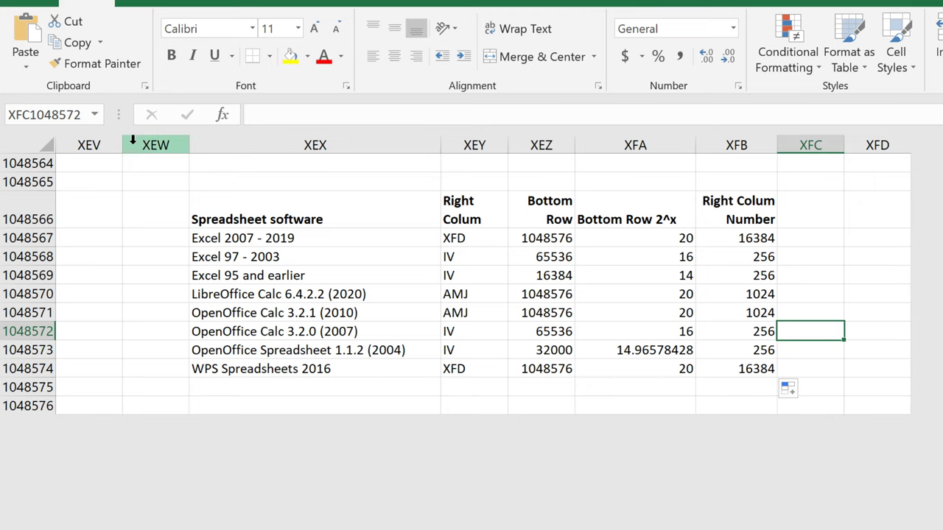
drag(132, 142, 107, 144)
- Delete the two empty columns XEV:XEW and enter the Right Colum 2^x heading
right_click(108, 149)
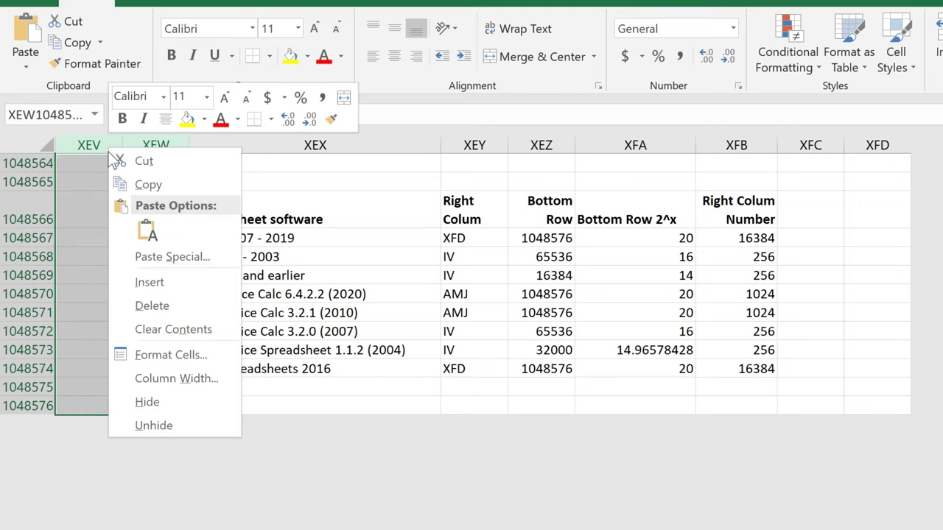
click(153, 305)
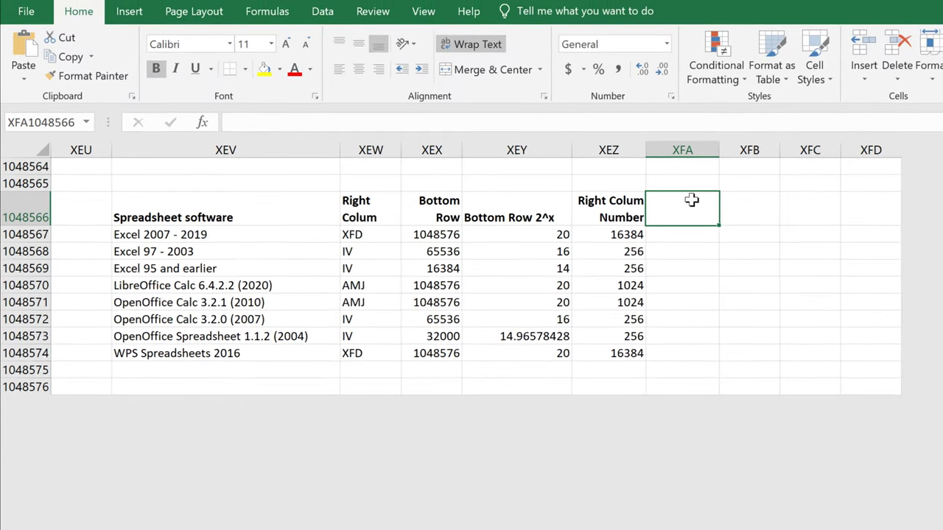
text(Right Colum 2^x)
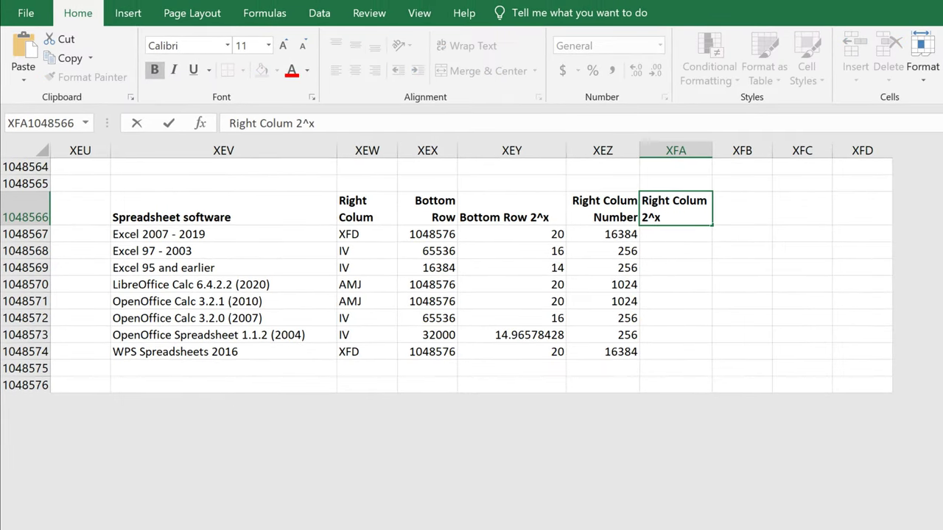
key(Return)
- Enter =LOG(XEZ1048567,2) and fill it down every program row
text(=LOG)
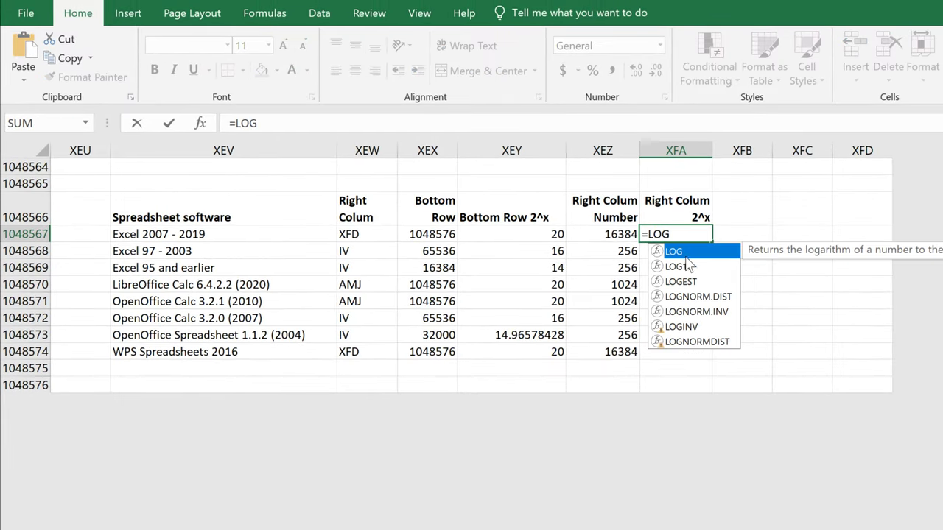
double_click(679, 253)
click(614, 234)
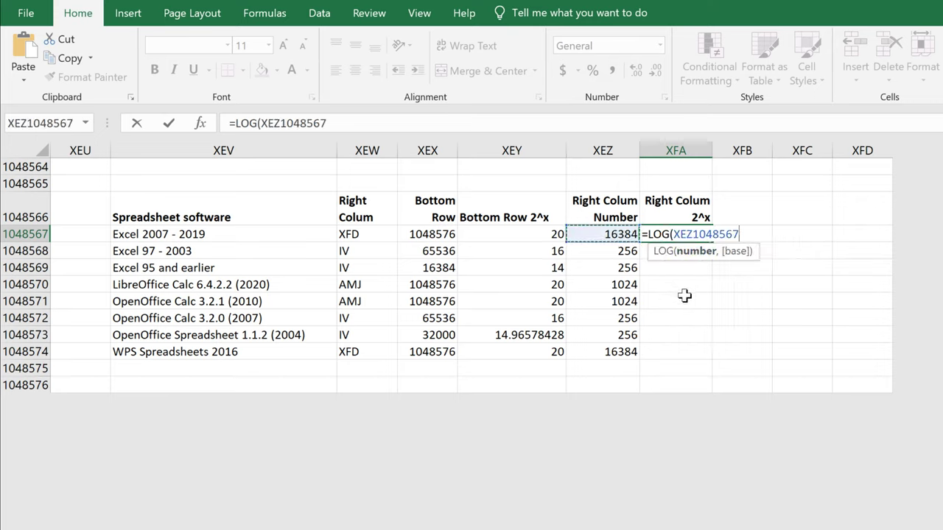
text(,2))
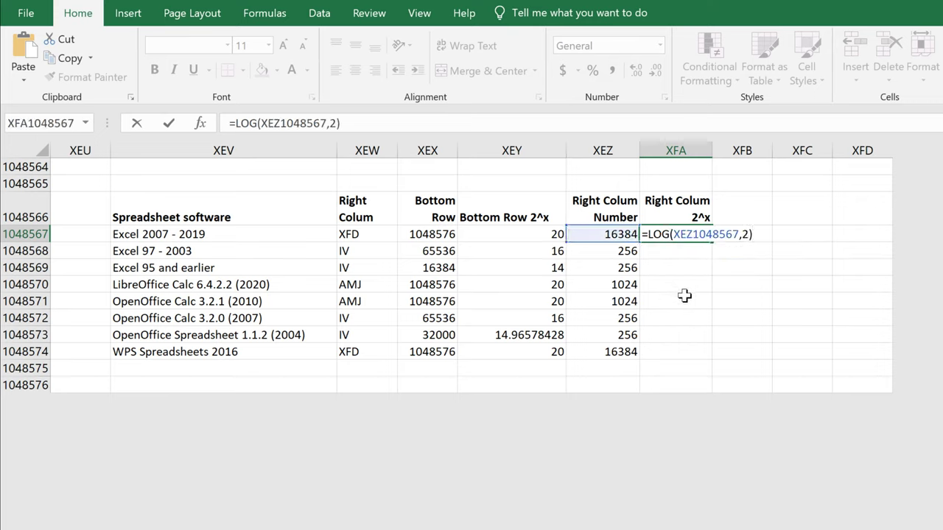
key(Return)
click(696, 236)
drag(712, 241, 712, 360)
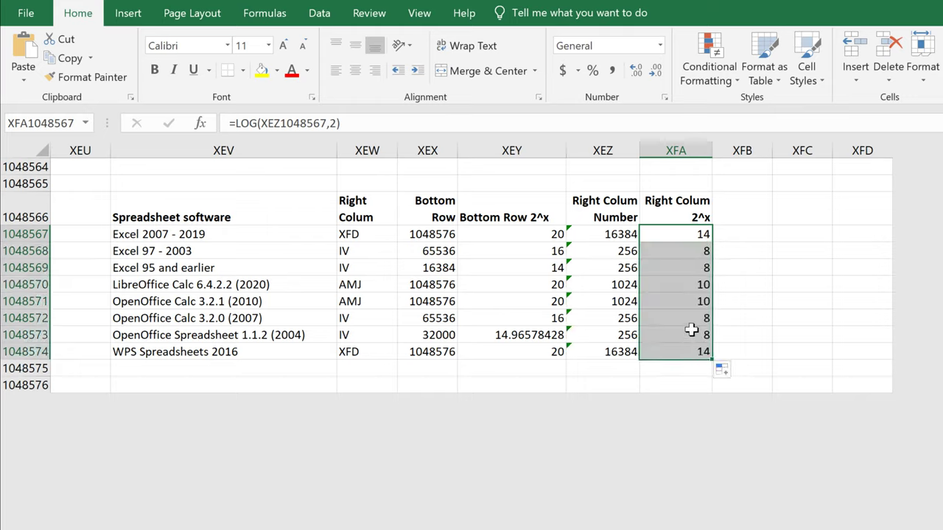
click(730, 317)
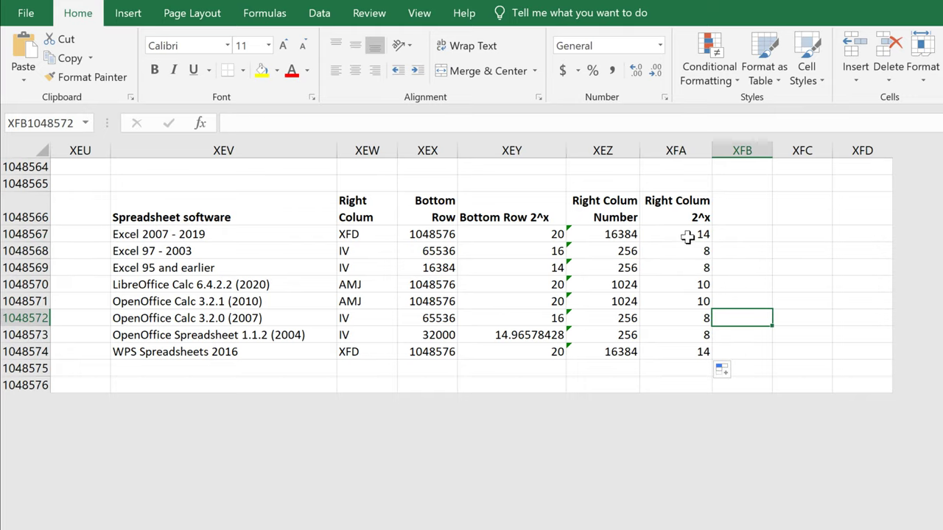
click(751, 211)
- Add the Total Number of Cells heading and fill =XEX1048567*XEZ1048567 down to row 1048574
text(T)
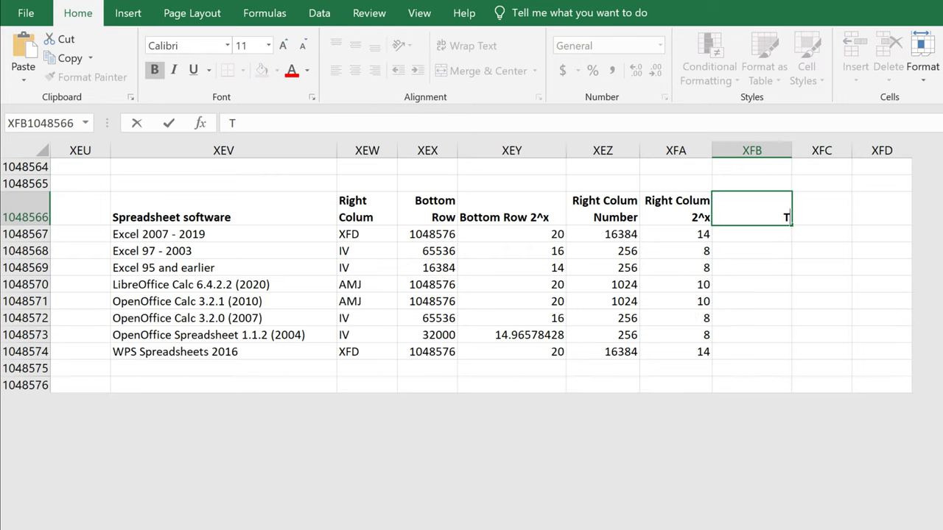
text(otal Num)
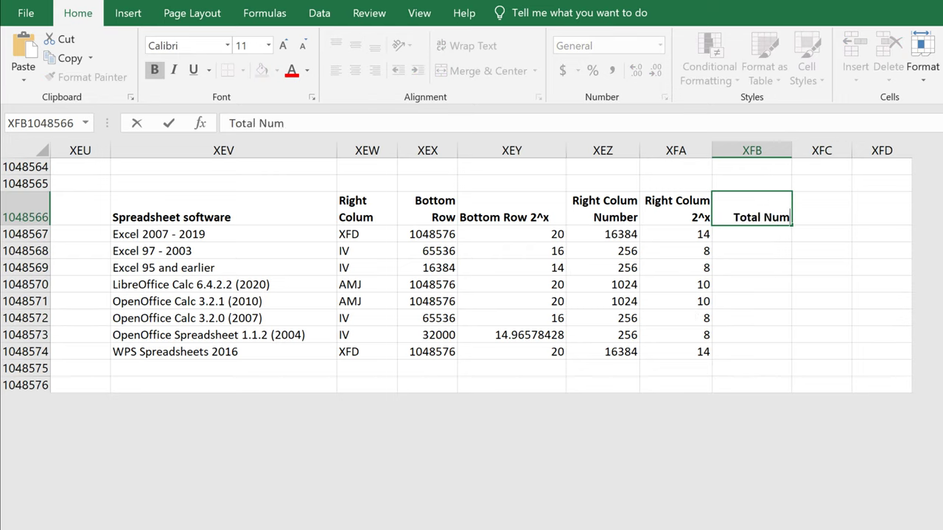
text(ber of Ce)
text(lls)
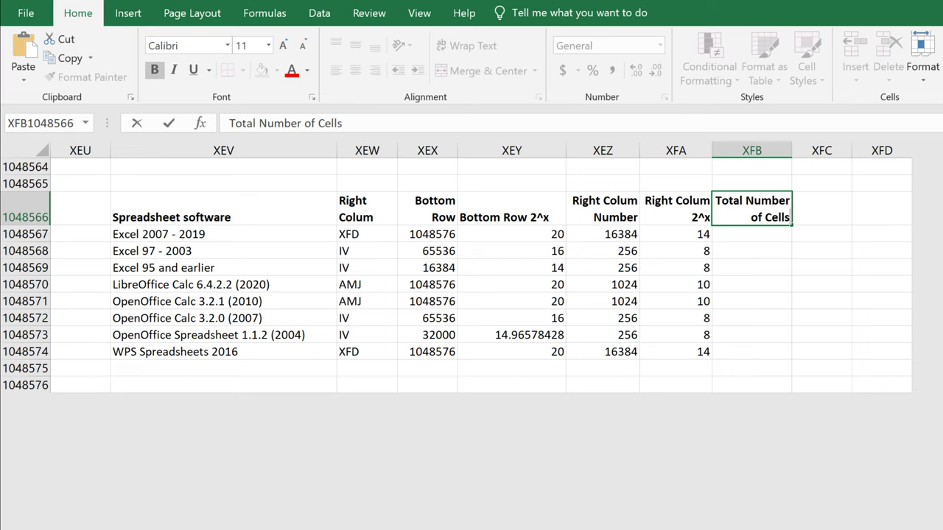
key(Return)
text(=)
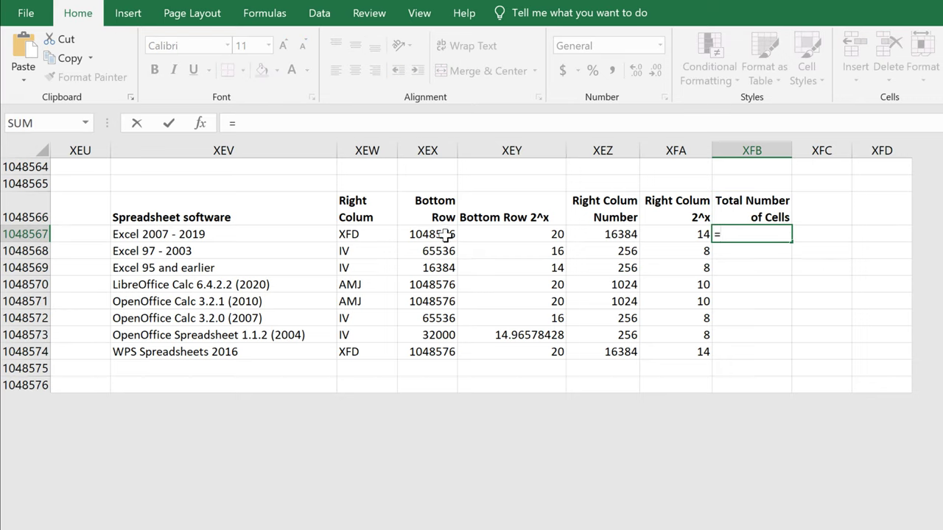
click(446, 234)
text(*)
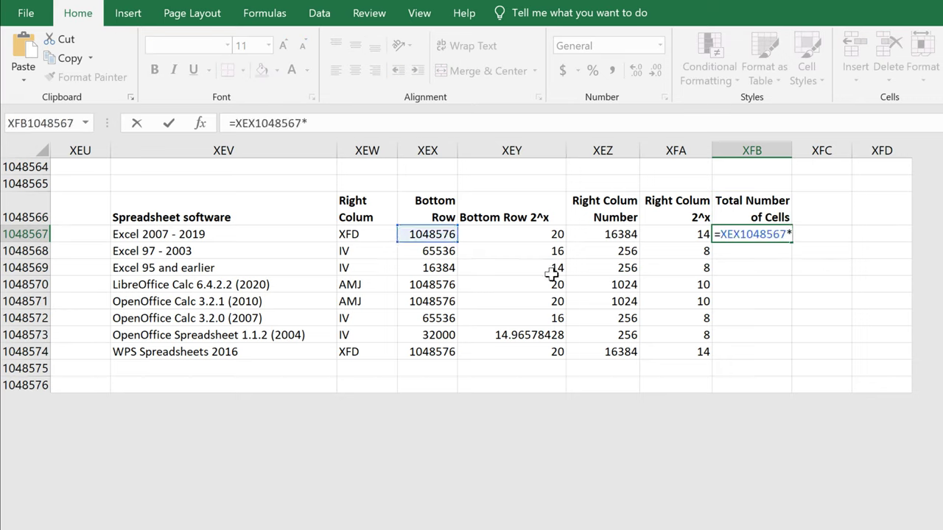
click(603, 235)
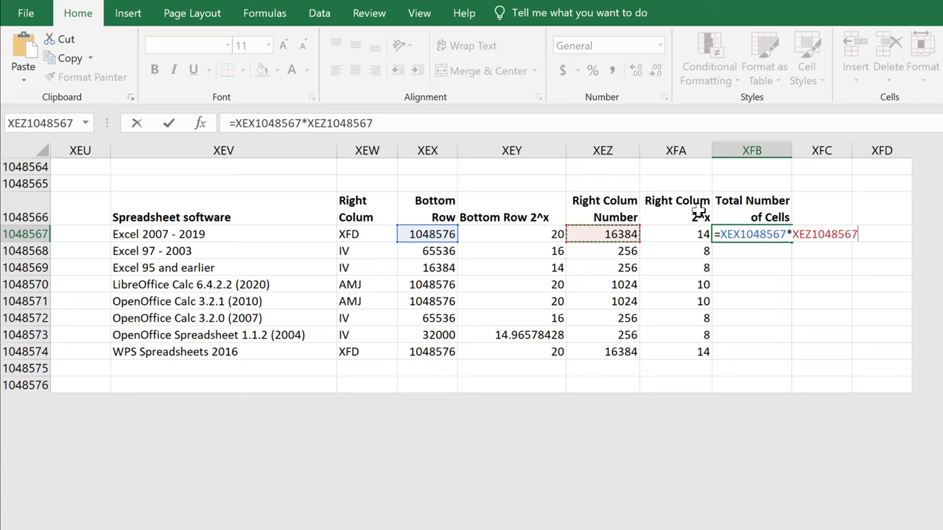
key(Return)
click(766, 236)
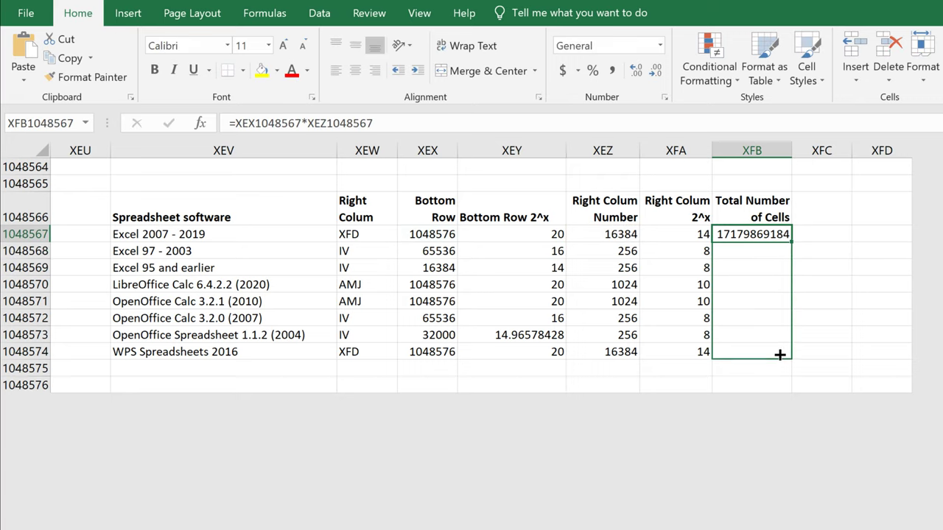
drag(786, 279, 781, 354)
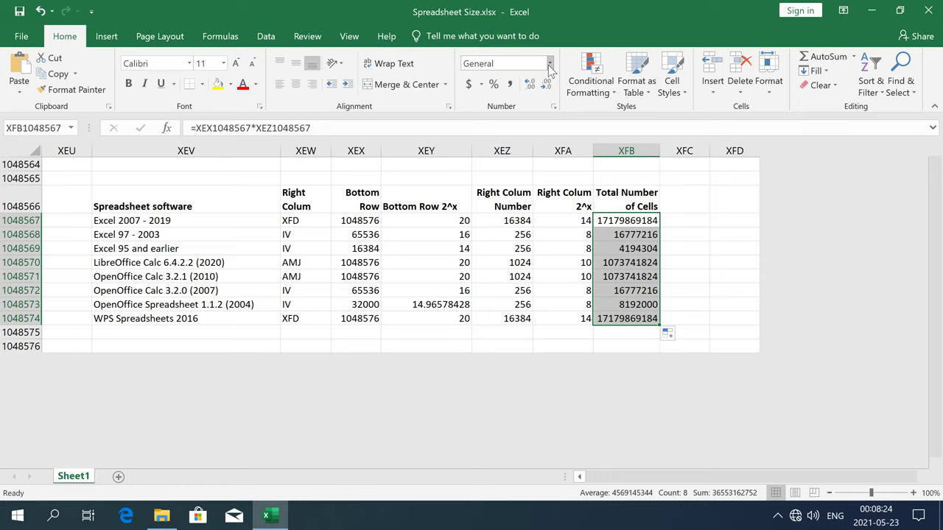
- Format the totals as Number with 1000 separator and 0 decimals, then widen column XFB
click(549, 63)
click(546, 389)
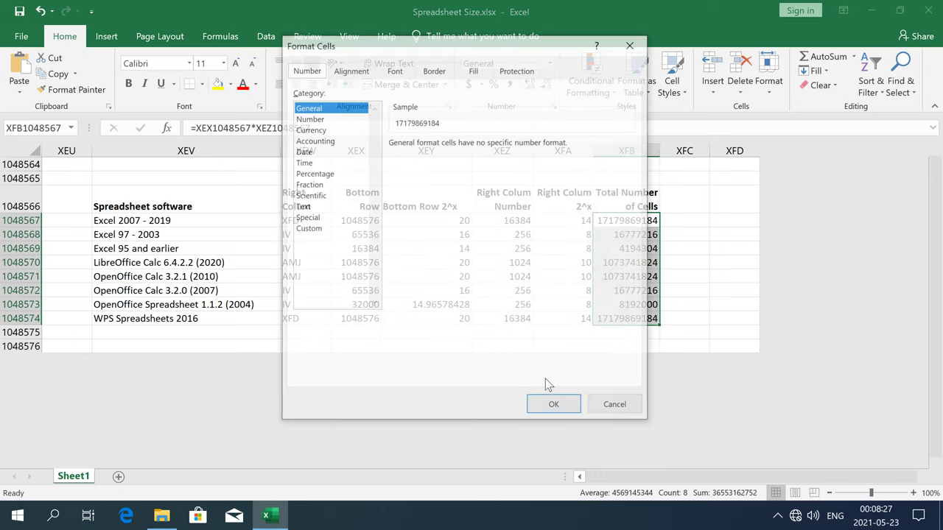
click(317, 120)
click(430, 165)
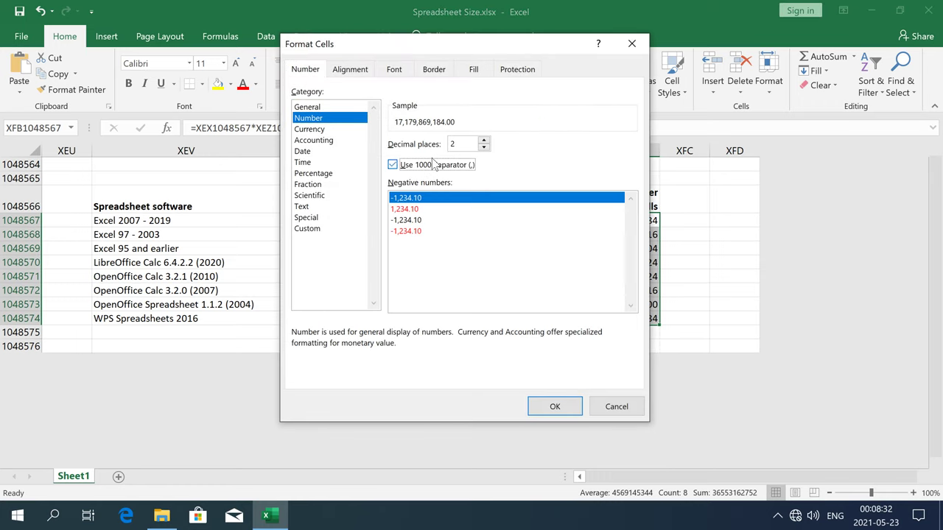
text(0)
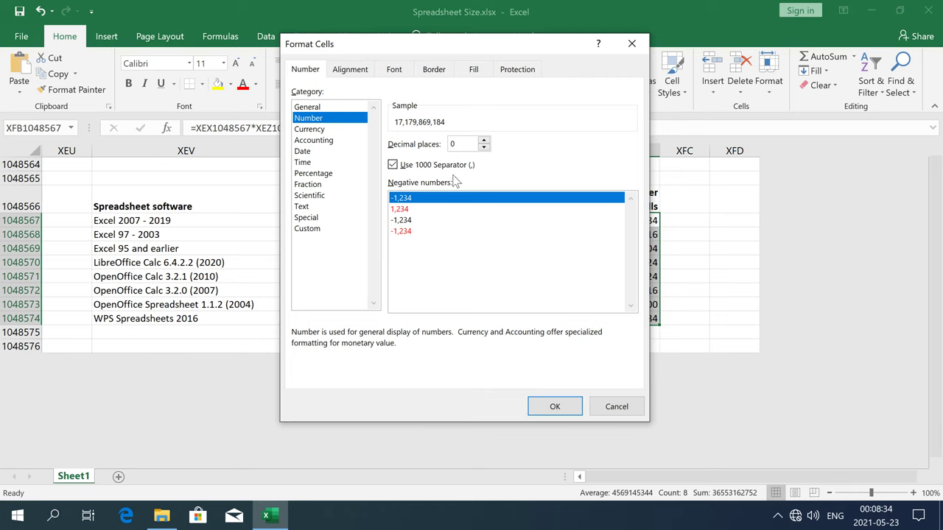
click(554, 406)
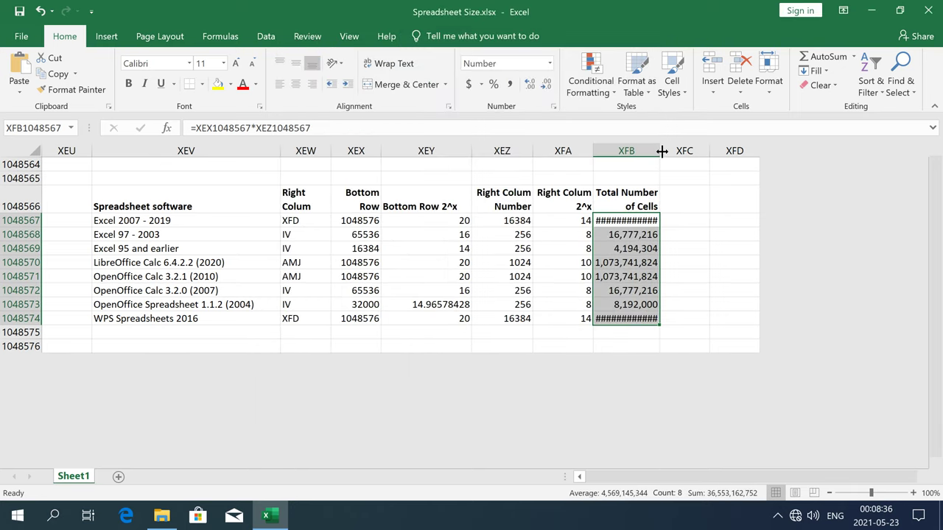
drag(661, 151, 675, 151)
click(711, 318)
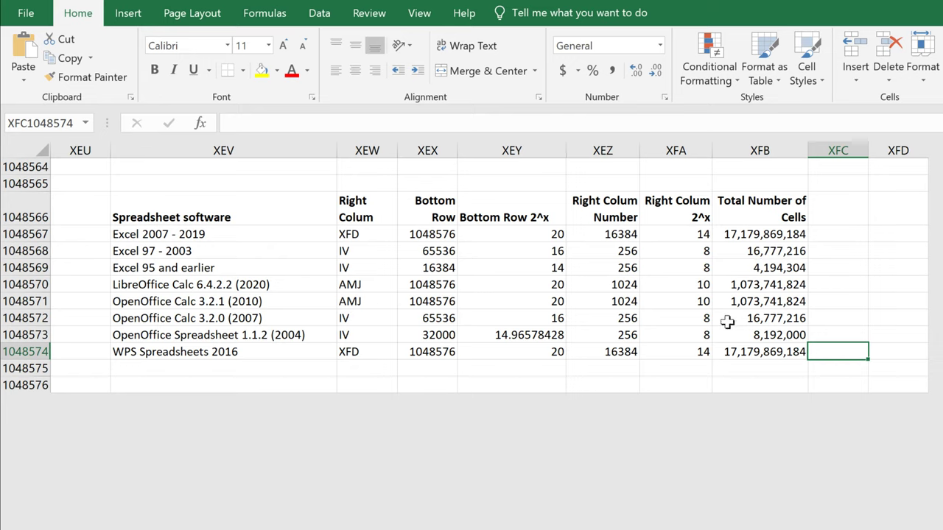
- Enter =LOG(XFB1048567,2) in XFC1048567 and fill it down to row 1048574
click(828, 234)
text(=LOG()
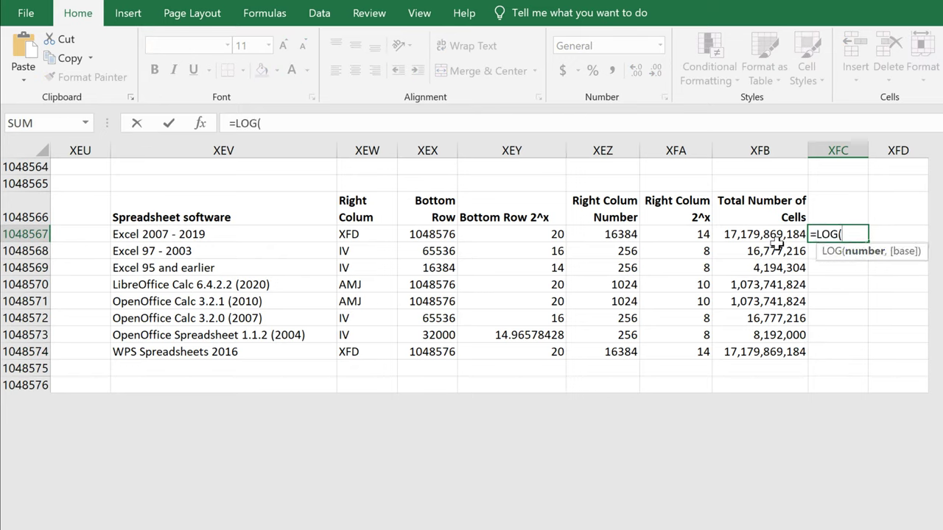
click(736, 234)
text(,2)
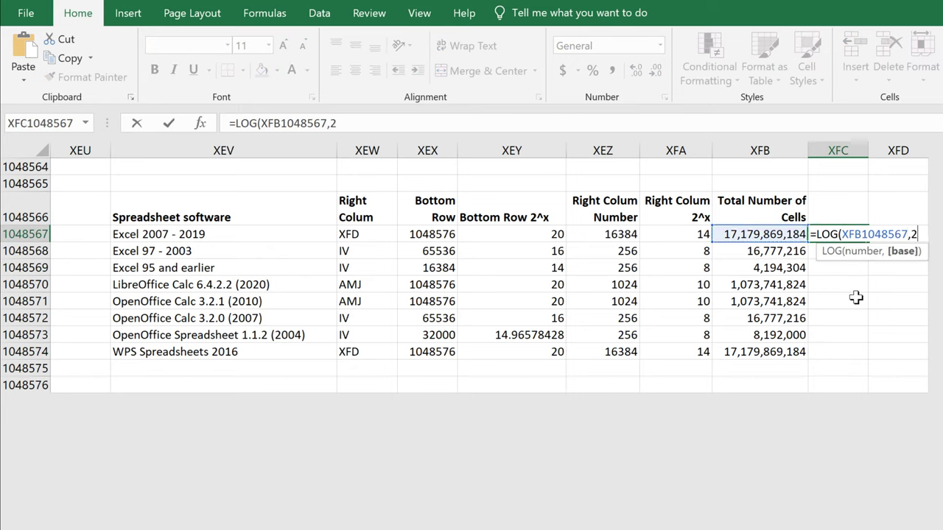
key(Return)
click(858, 234)
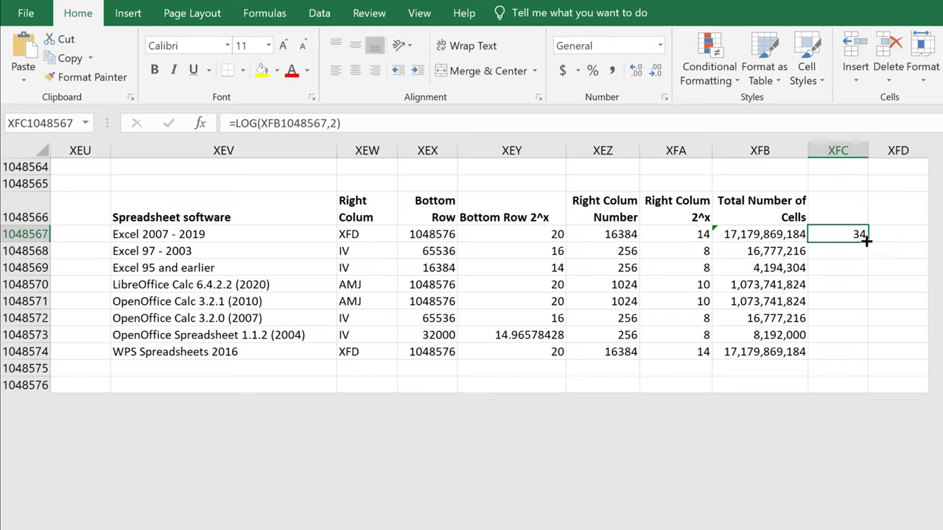
drag(868, 241, 859, 352)
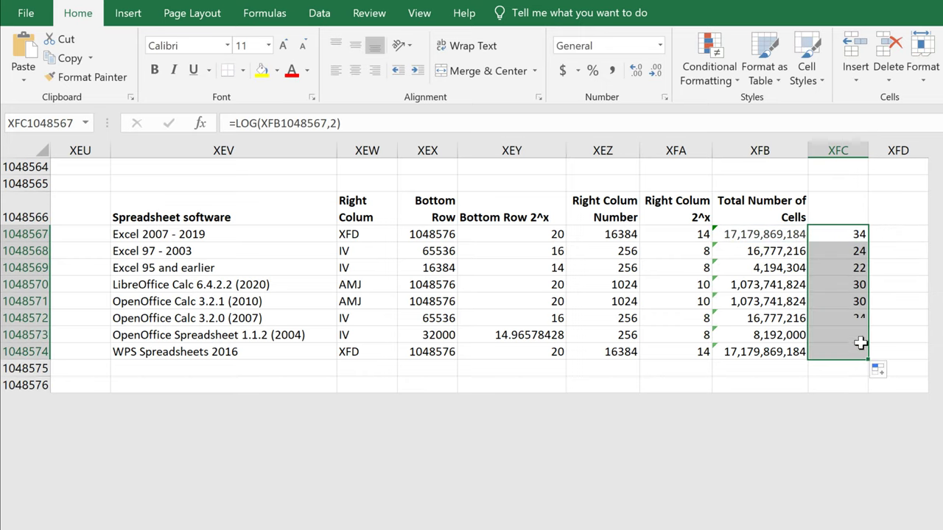
click(890, 301)
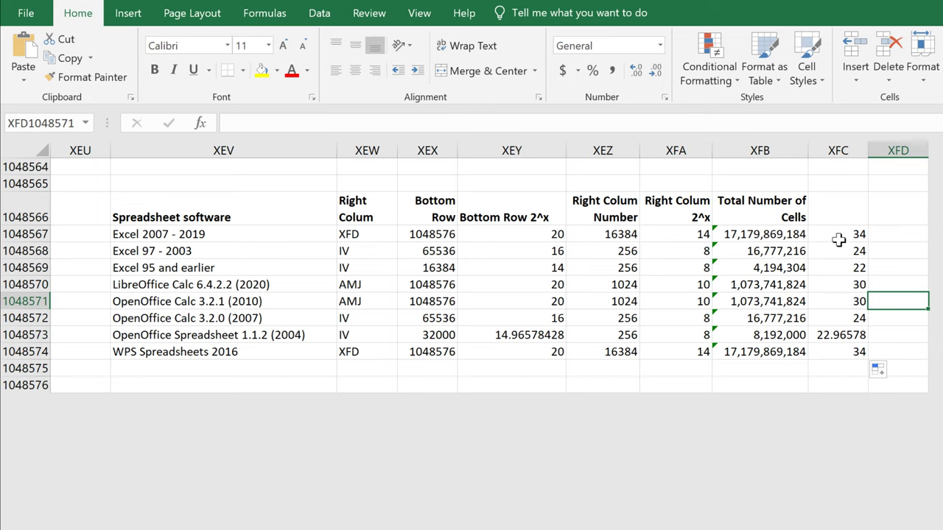
- Enter =XEY1048567+XFA1048567 in XFD1048567, fill it down, and select both result columns
click(889, 234)
text(=)
click(516, 234)
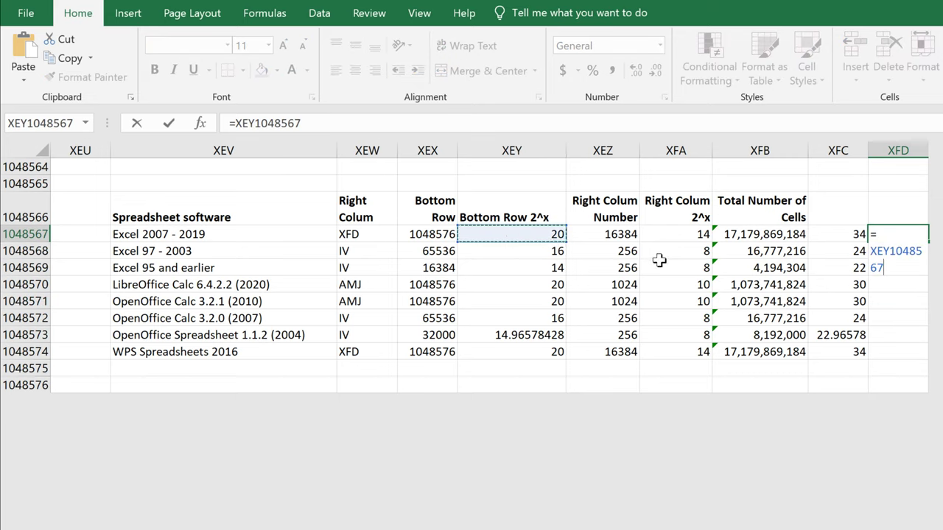
text(+)
click(677, 236)
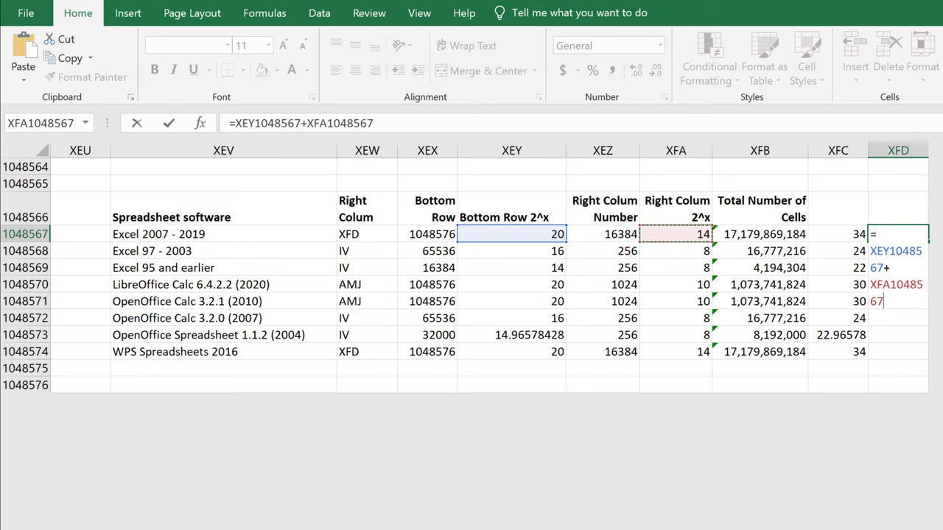
key(Return)
click(921, 235)
drag(926, 240, 913, 361)
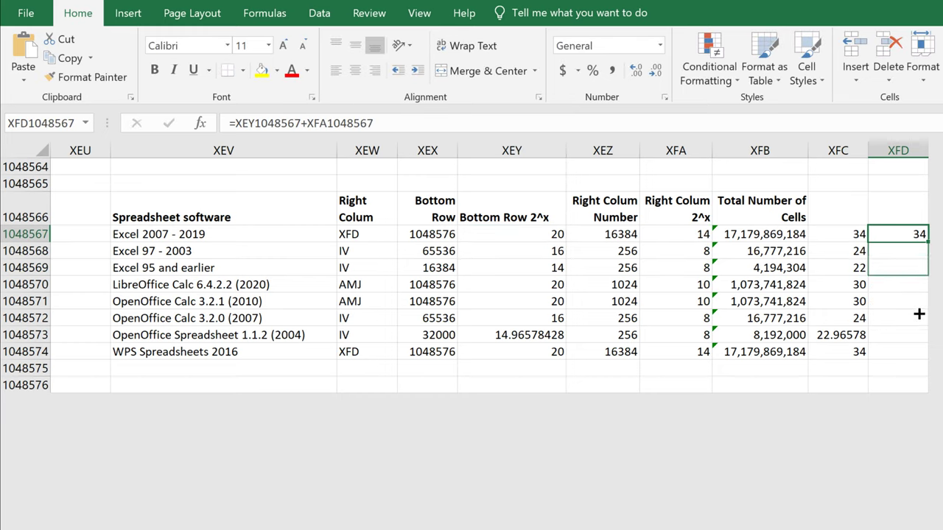
click(893, 383)
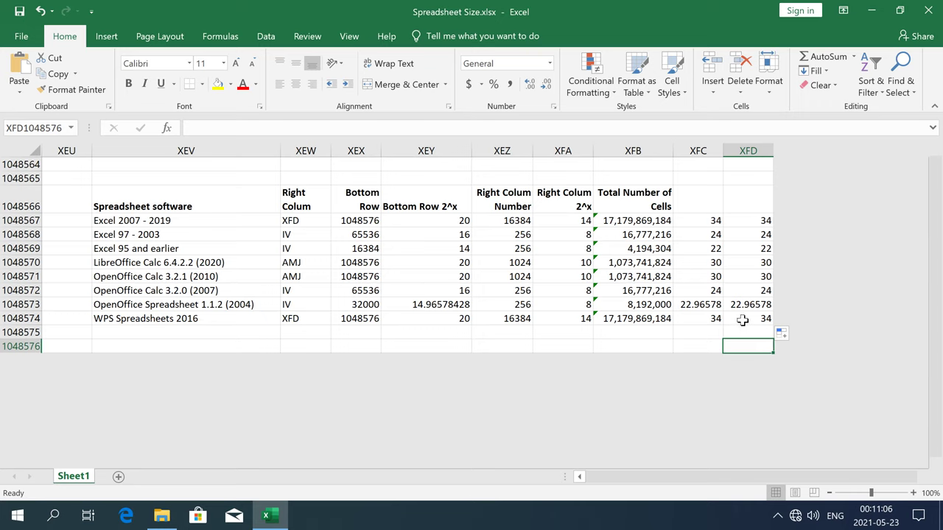
drag(742, 320, 700, 220)
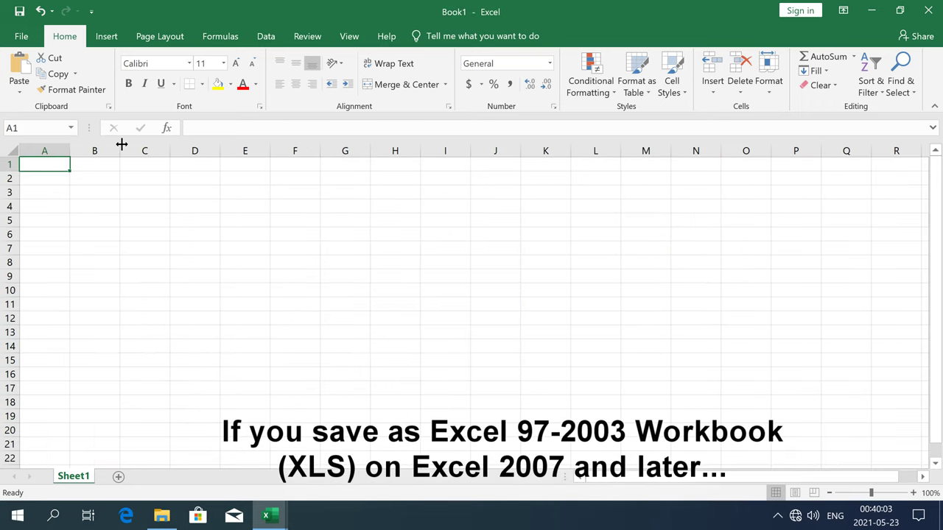
- Save the blank workbook as 'Excel 97-2003 Workbook.xls' in the How Far Down Does a Spreadsheet Go folder
key(ctrl+s)
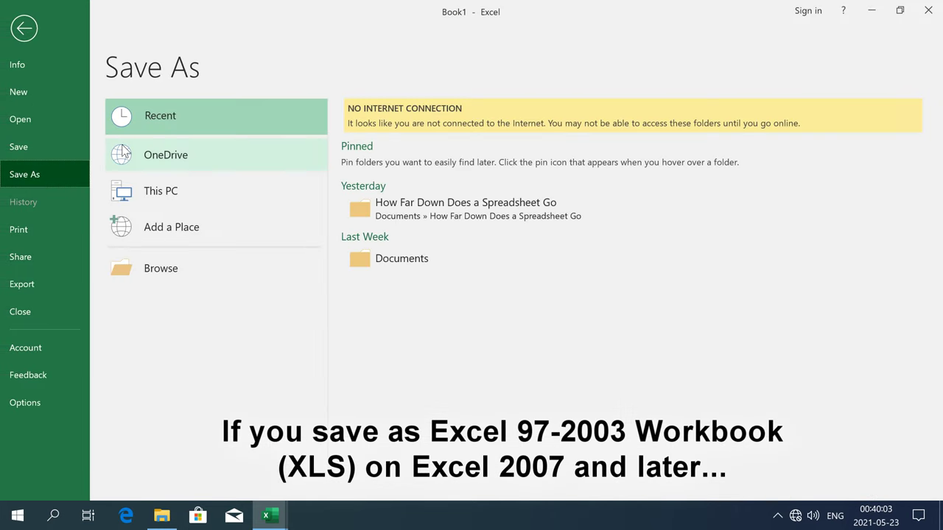
click(383, 215)
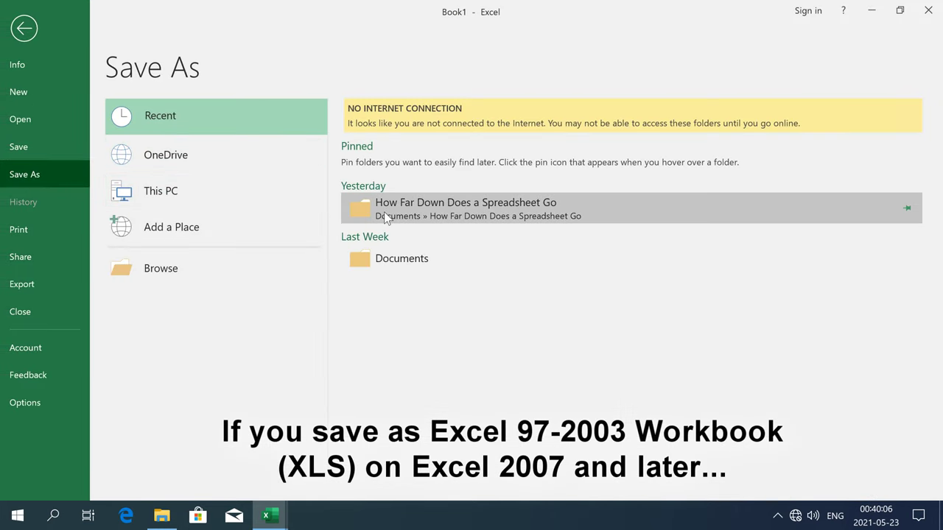
click(246, 389)
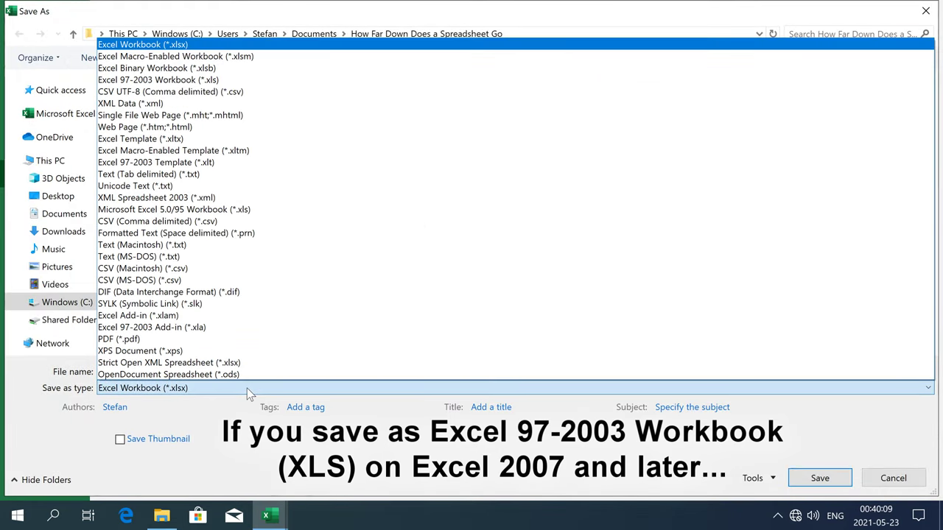
click(239, 82)
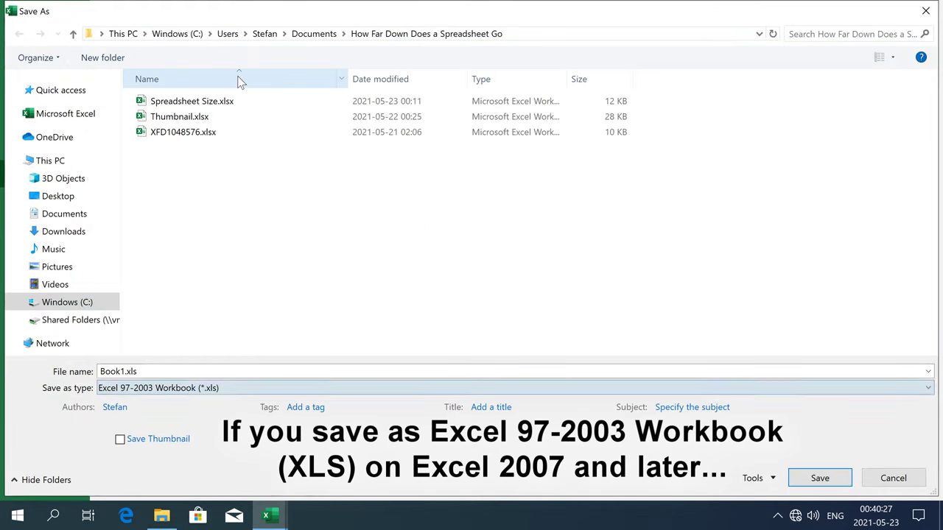
text(Excel 97-)
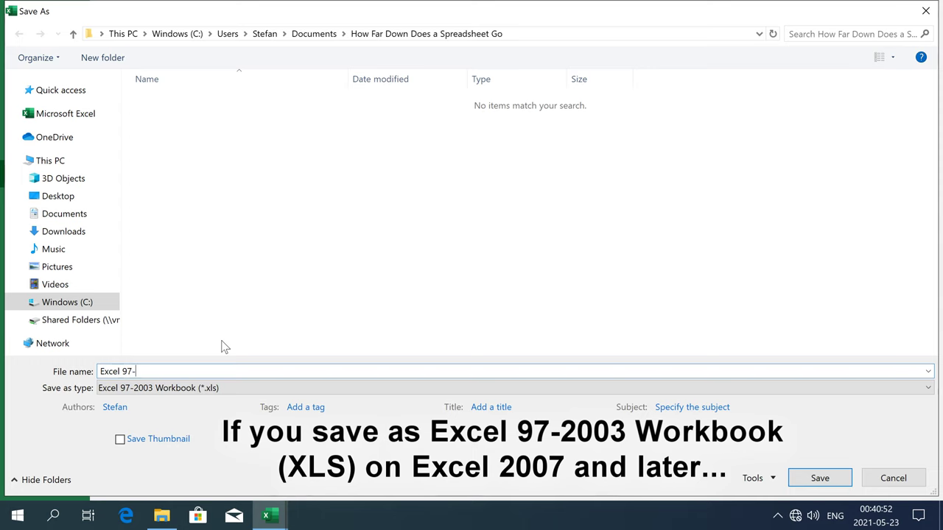
text(2003 Workbook)
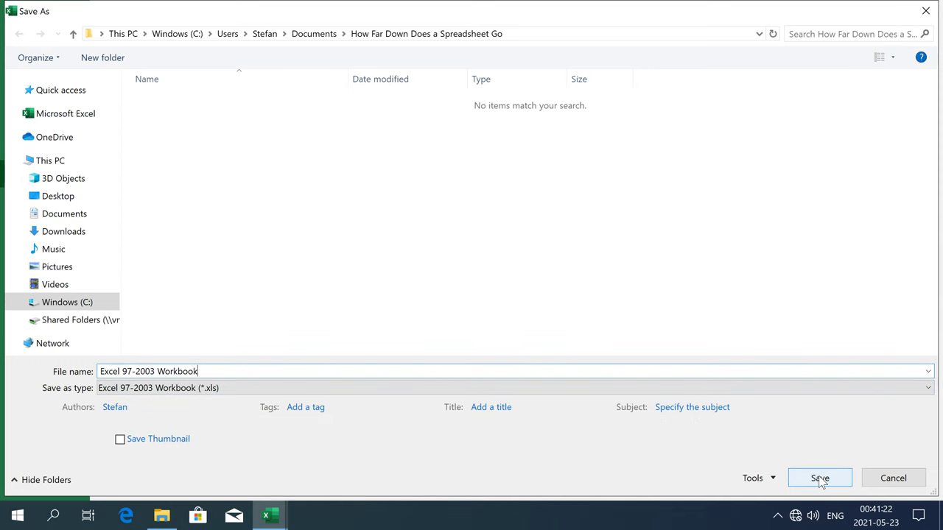
click(819, 479)
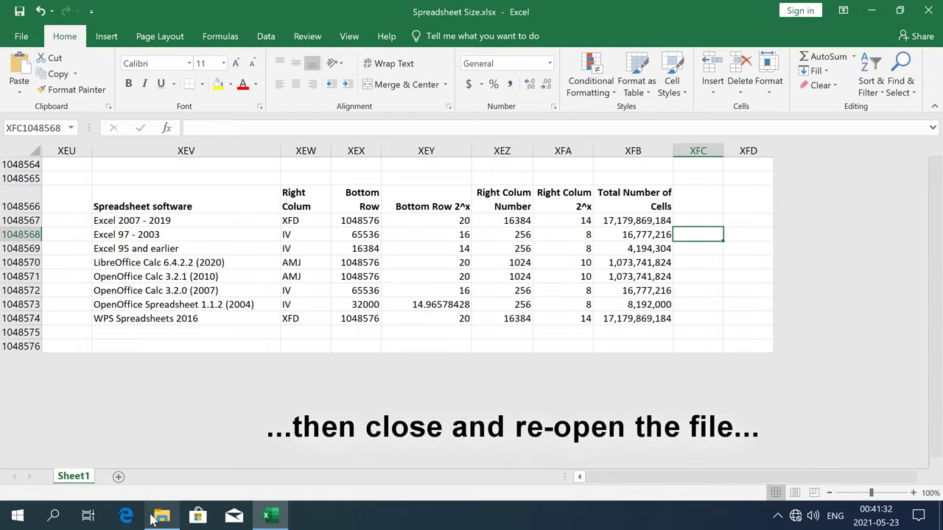
- Reopen Excel 97-2003 Workbook.xls and jump to its last row 65536 and last column IV
click(158, 517)
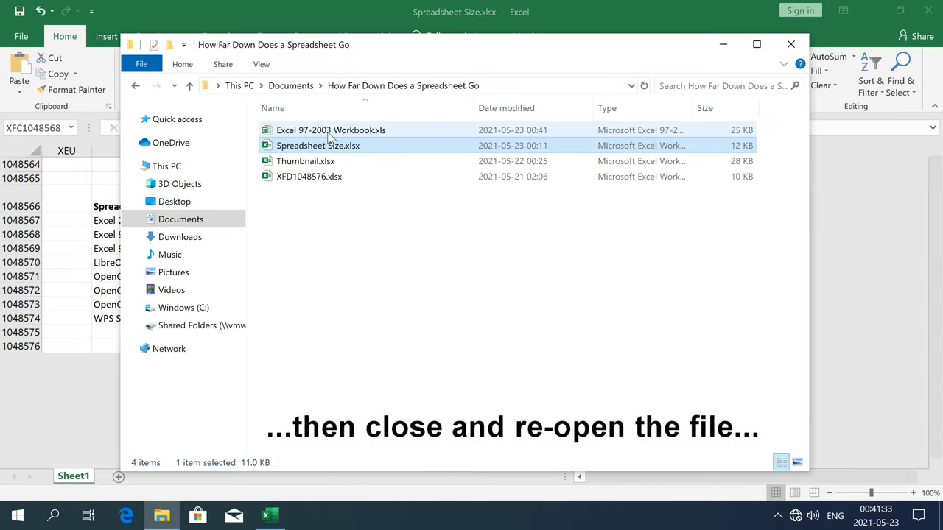
double_click(324, 126)
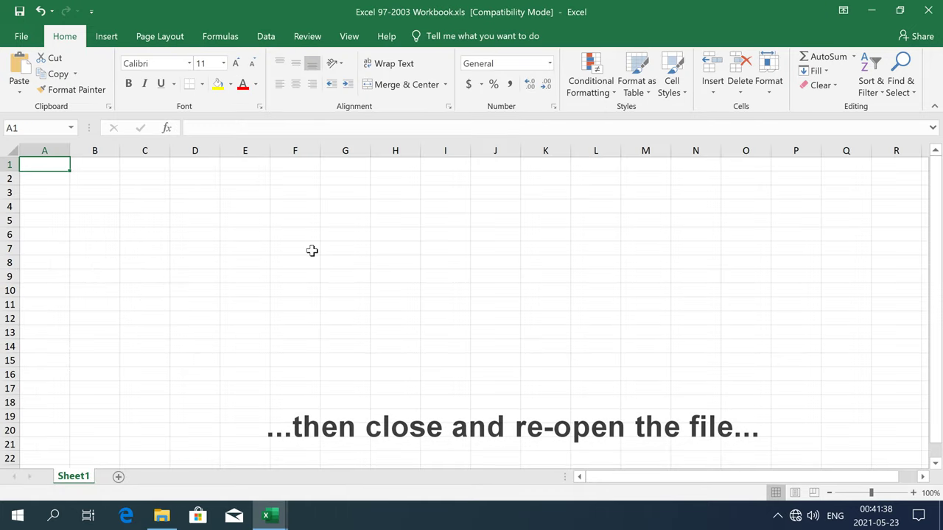
key(ctrl+Down)
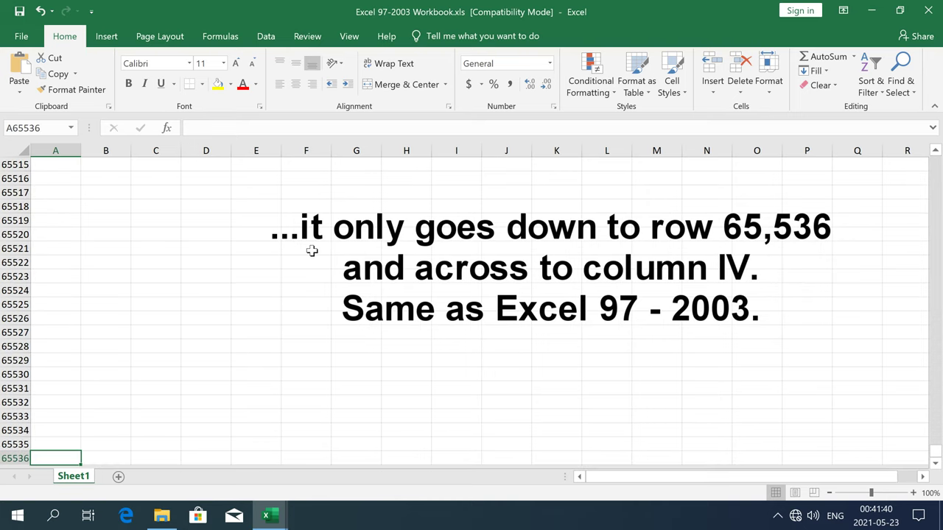
scroll(84, 343, down, 3)
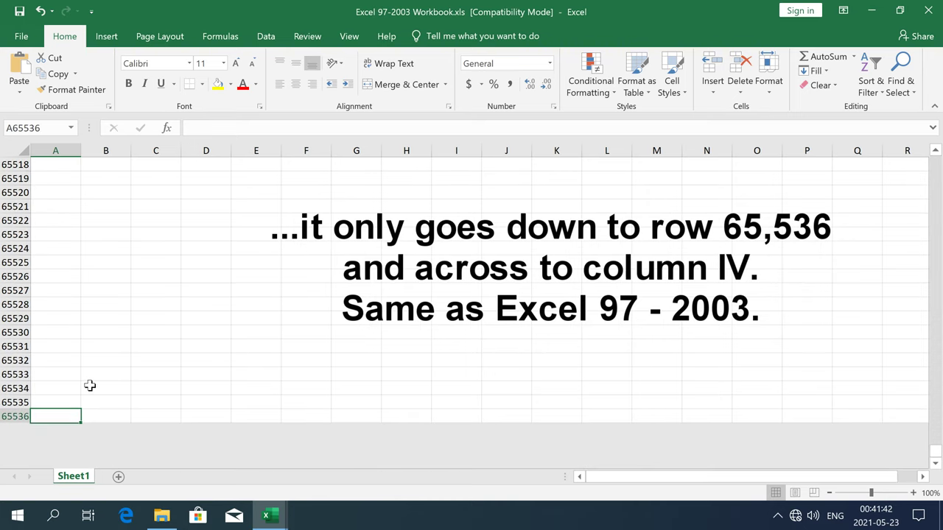
key(ctrl+Right)
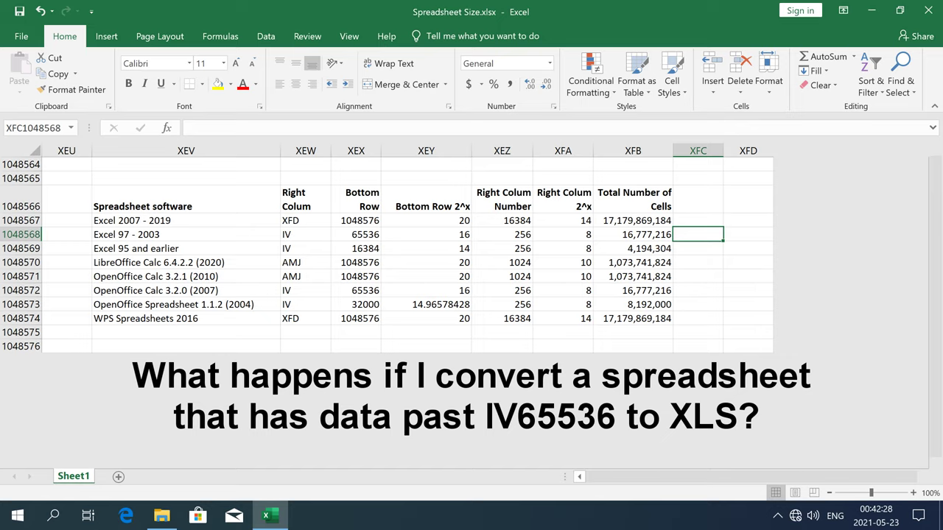
- Save the limits table as Spreadsheet Size.xls in the project folder, accepting the compatibility warning, then close Excel
click(22, 36)
click(42, 175)
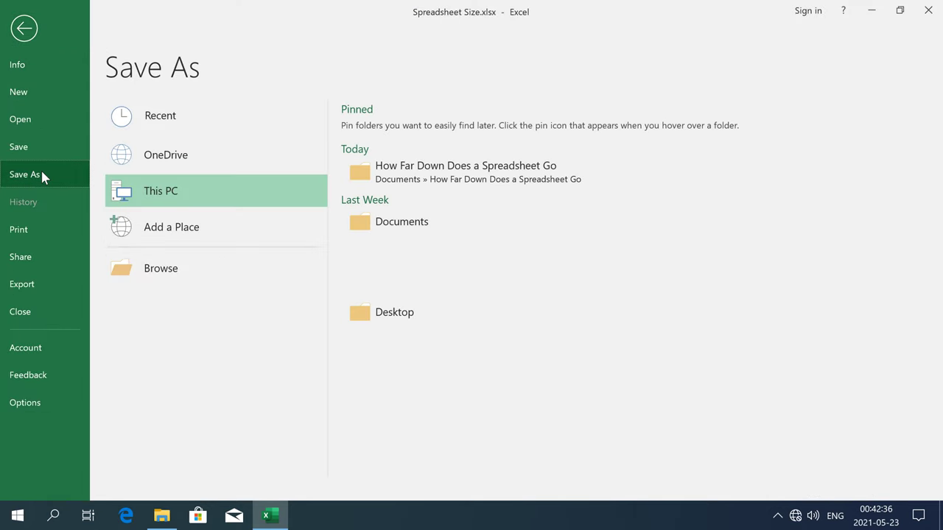
click(431, 175)
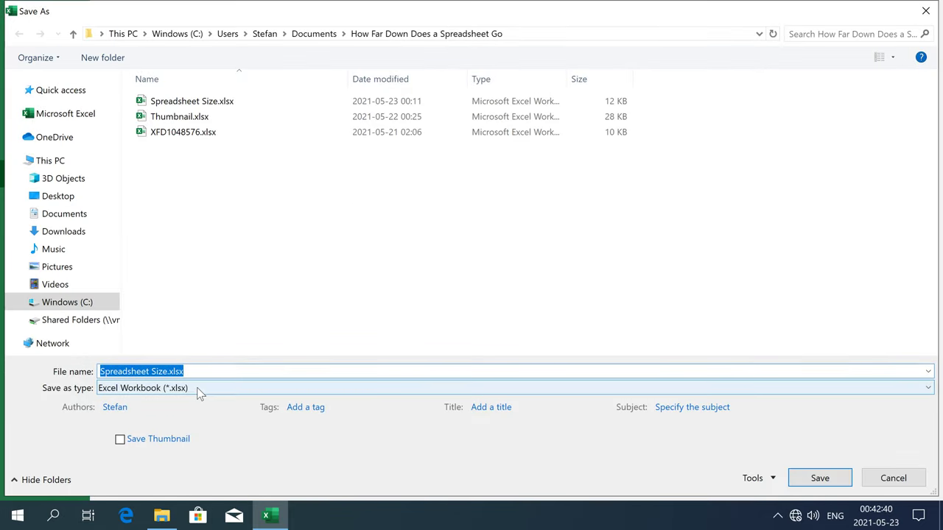
click(196, 387)
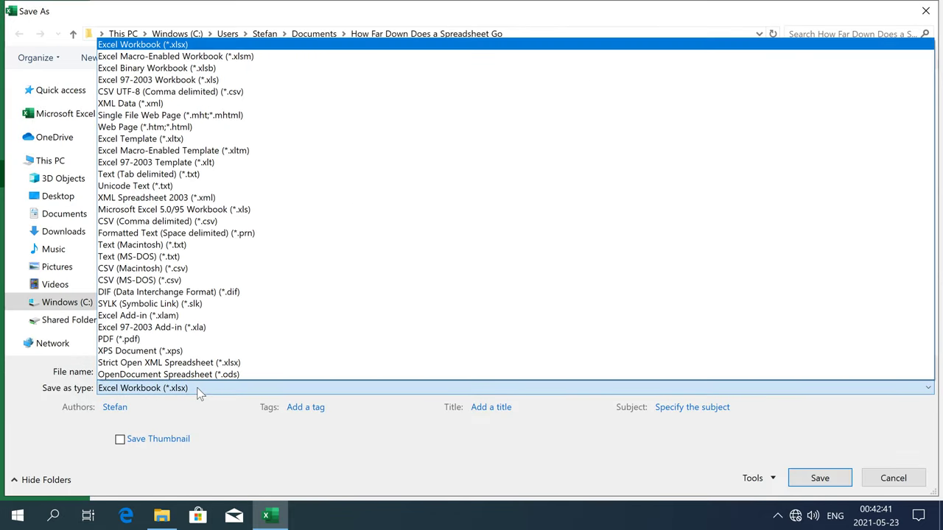
click(230, 81)
click(820, 478)
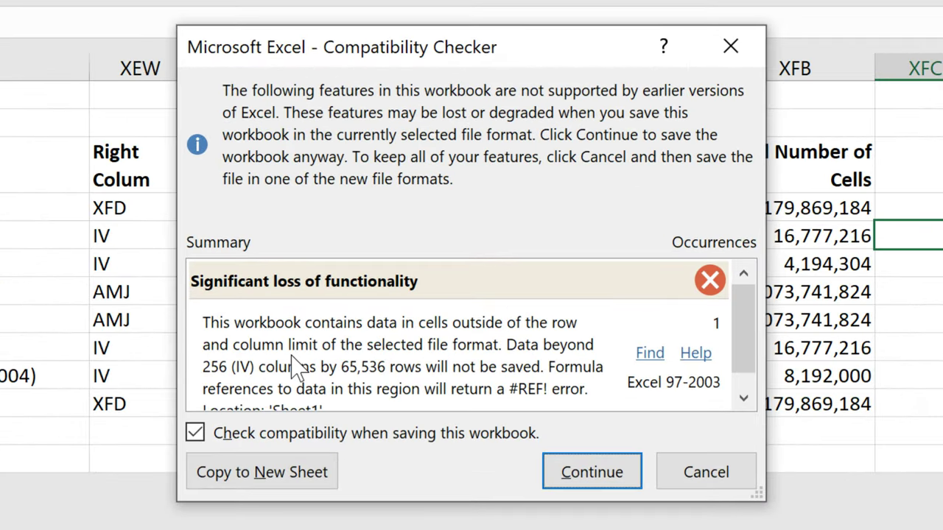
scroll(751, 324, down, 1)
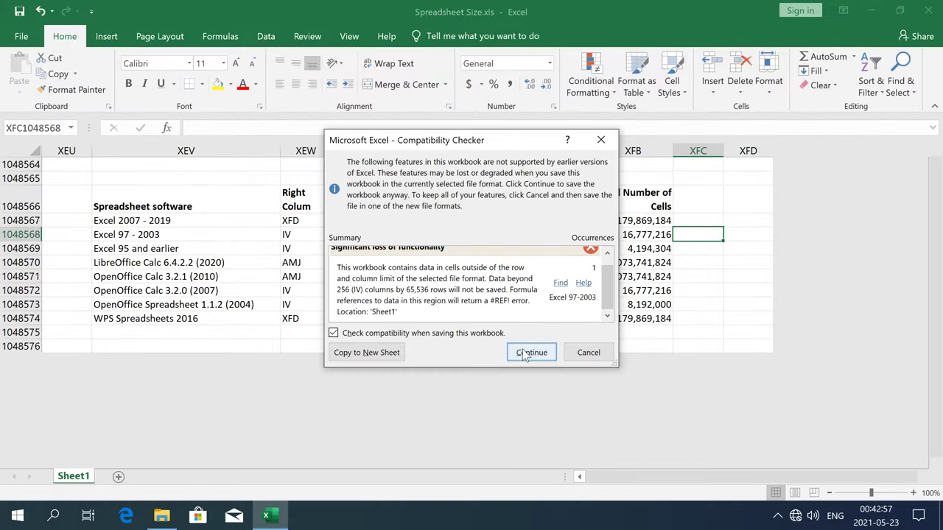
click(529, 352)
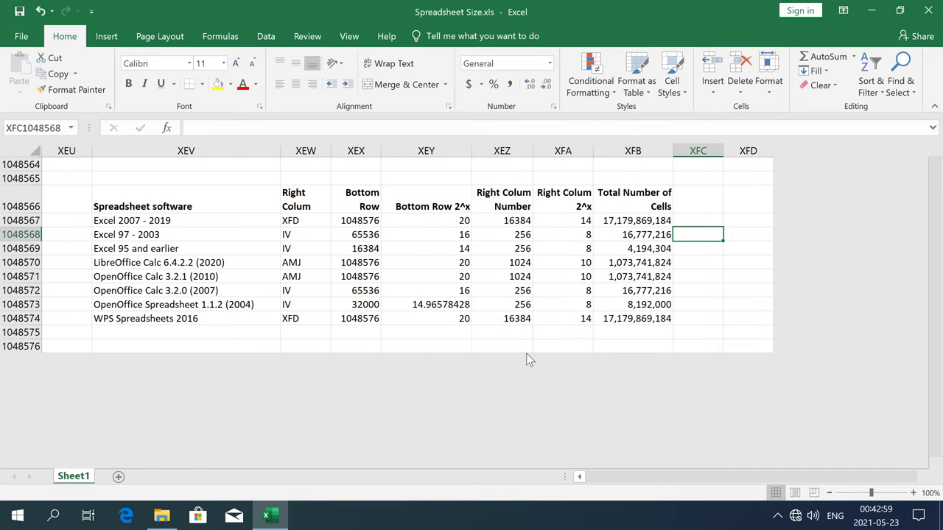
click(932, 12)
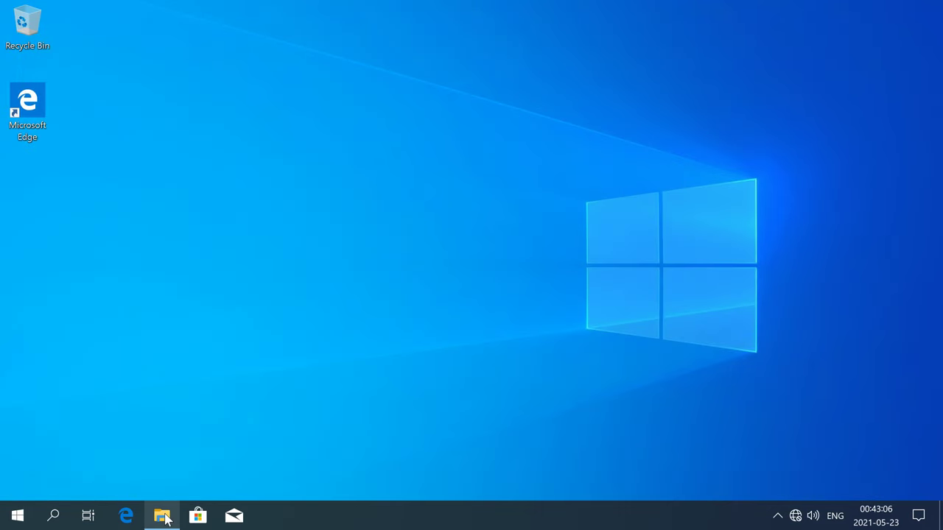
- Open Spreadsheet Size.xls and save it as Spreadsheet Size 2.xlsx, reopening it in the new format
click(161, 515)
double_click(343, 145)
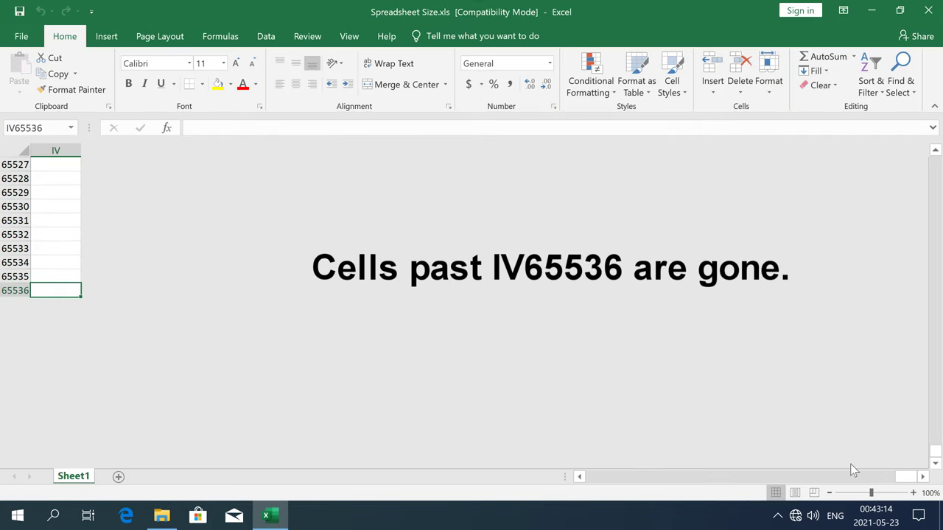
click(29, 36)
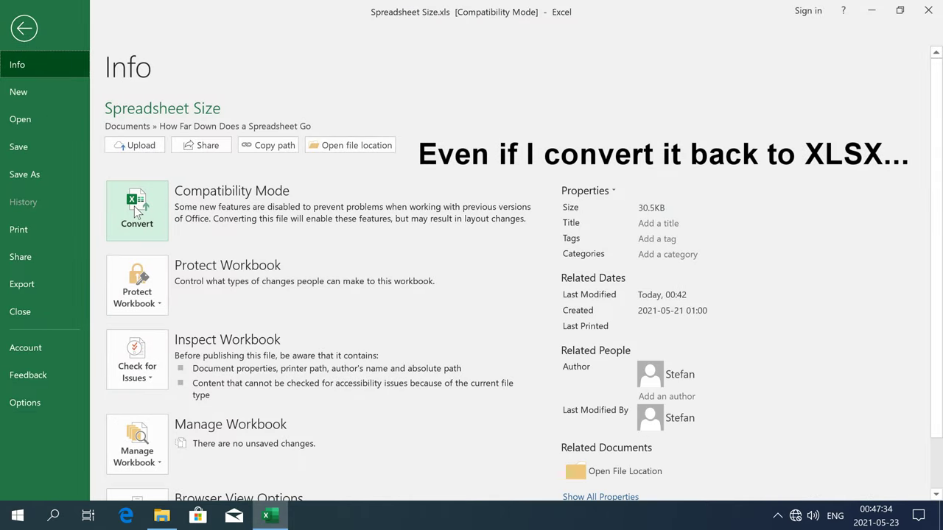
click(137, 210)
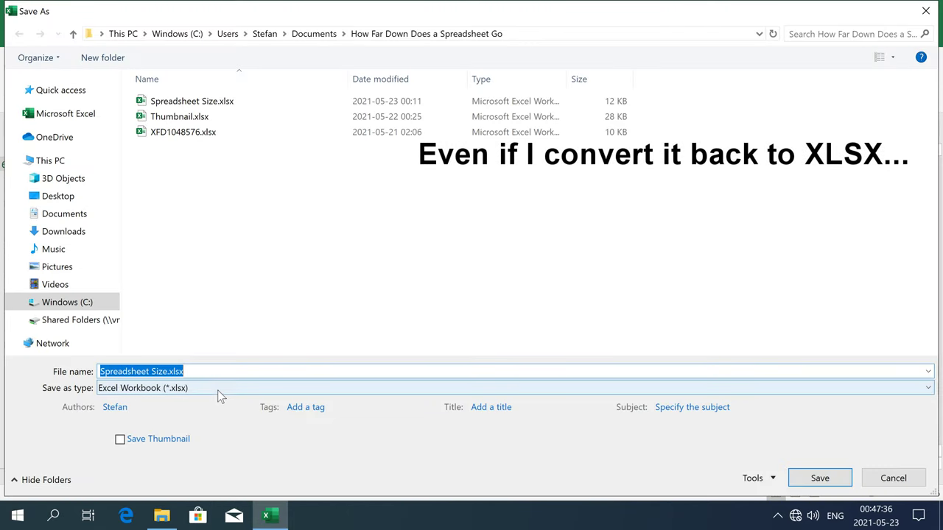
click(820, 478)
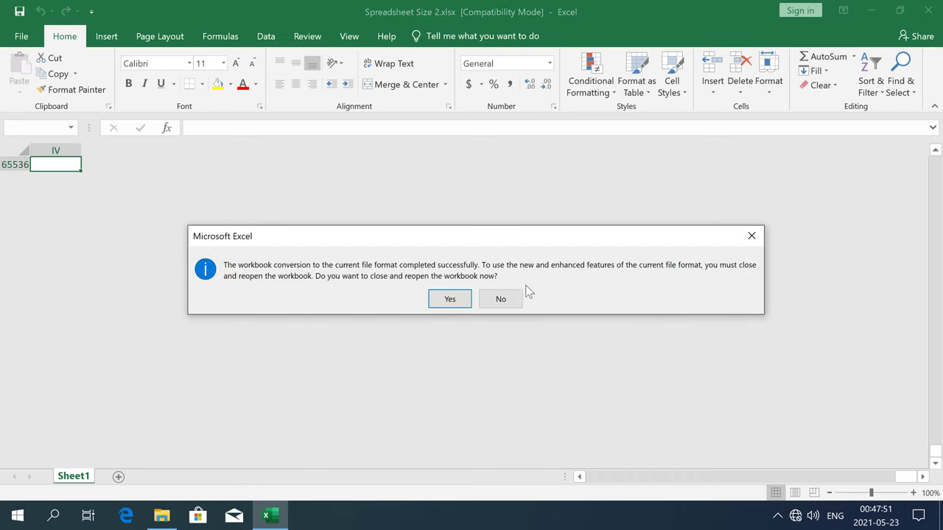
click(447, 299)
- Jump to the last cell XFD1048576, beyond the old IV65536 limit
click(471, 313)
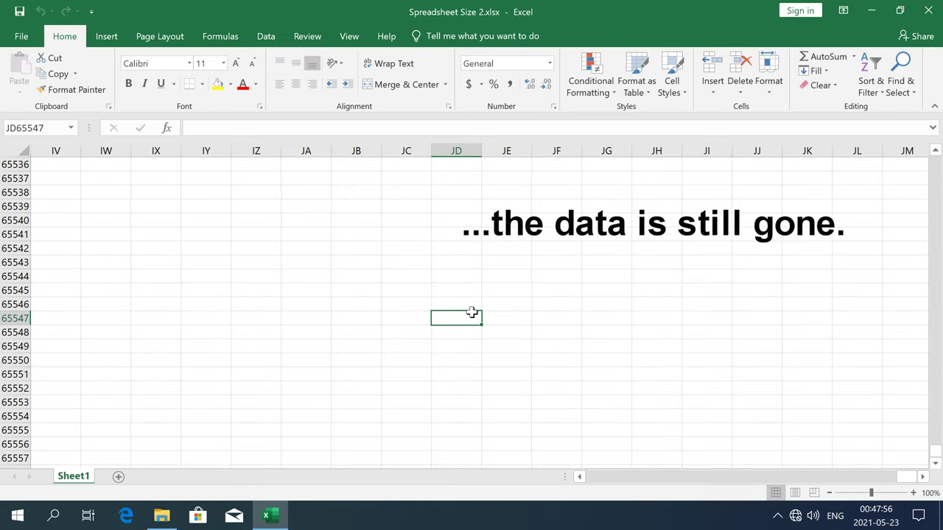
key(ctrl+Down)
key(ctrl+Right)
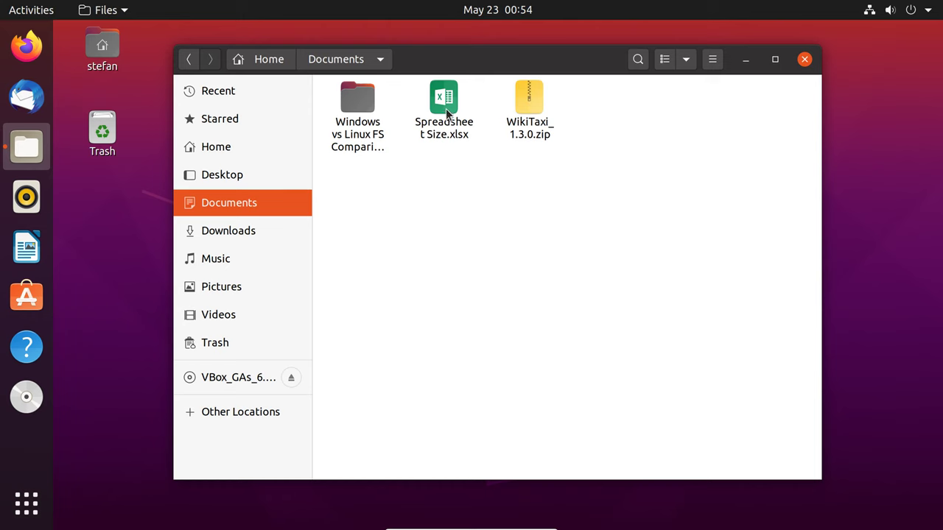
- Open Spreadsheet Size.xlsx from the Documents folder with LibreOffice
click(444, 104)
double_click(444, 104)
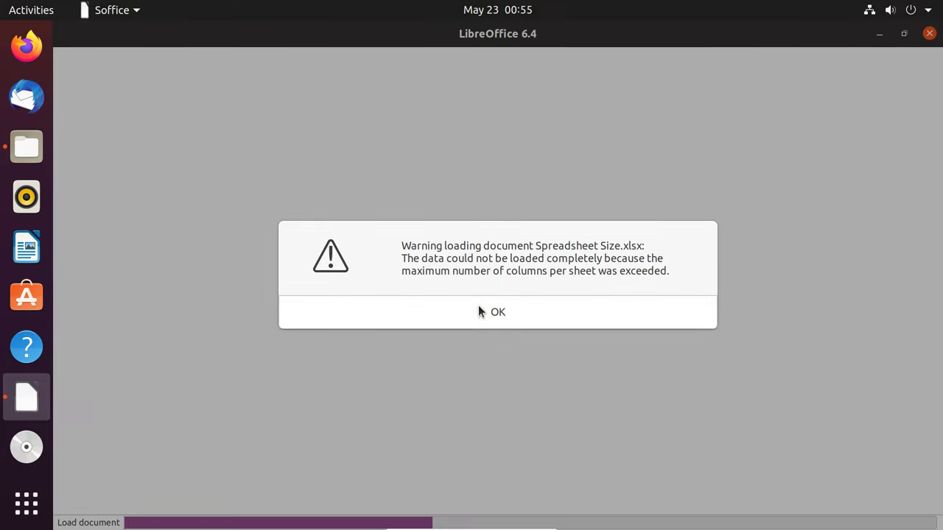
- Dismiss the column-limit warning and save the truncated sheet back to Spreadsheet Size.xlsx
click(478, 306)
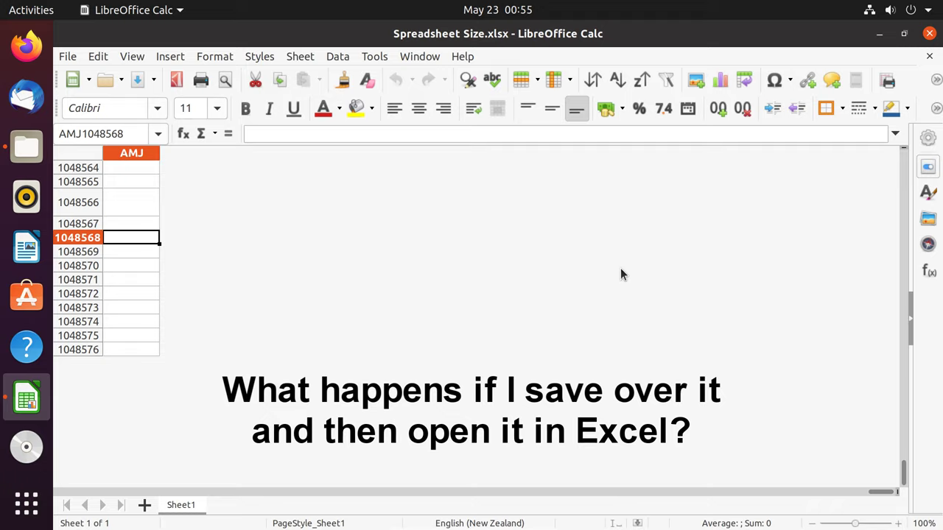
click(138, 79)
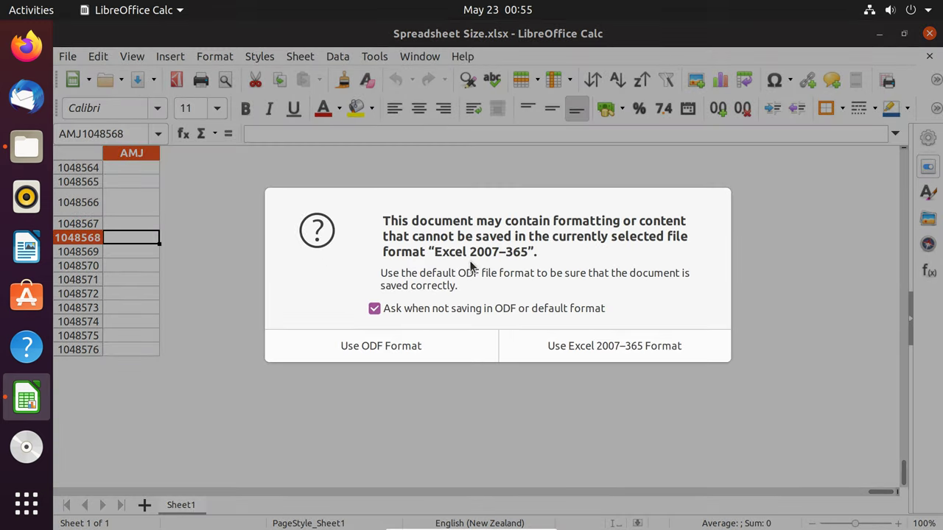
- Keep Excel 2007-365 format, rename the file Saved with LibreOffice.xlsx, and open it in Excel
click(547, 352)
text(with L)
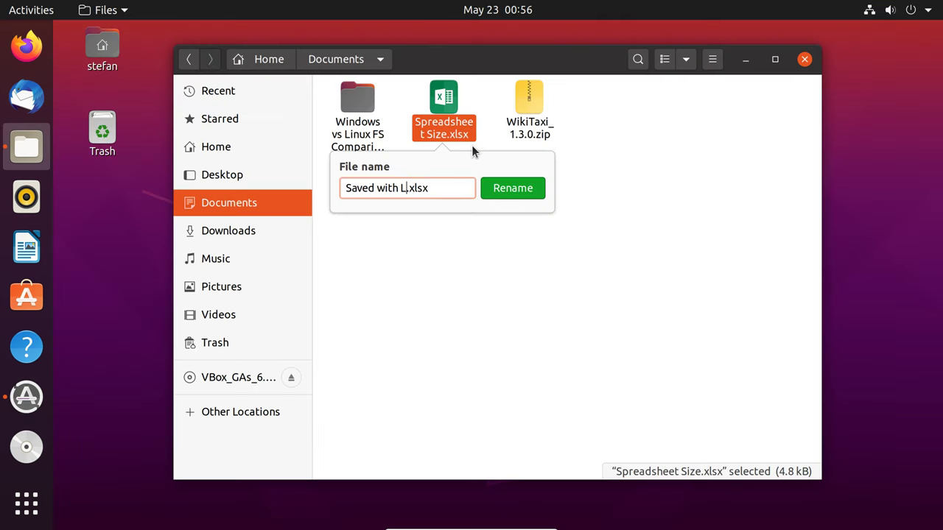
text(ibreOffice)
click(510, 190)
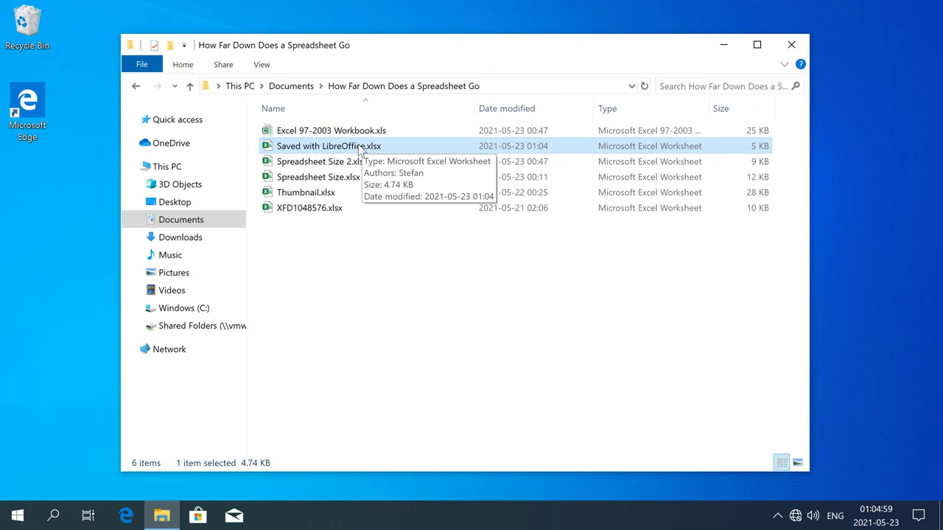
double_click(369, 146)
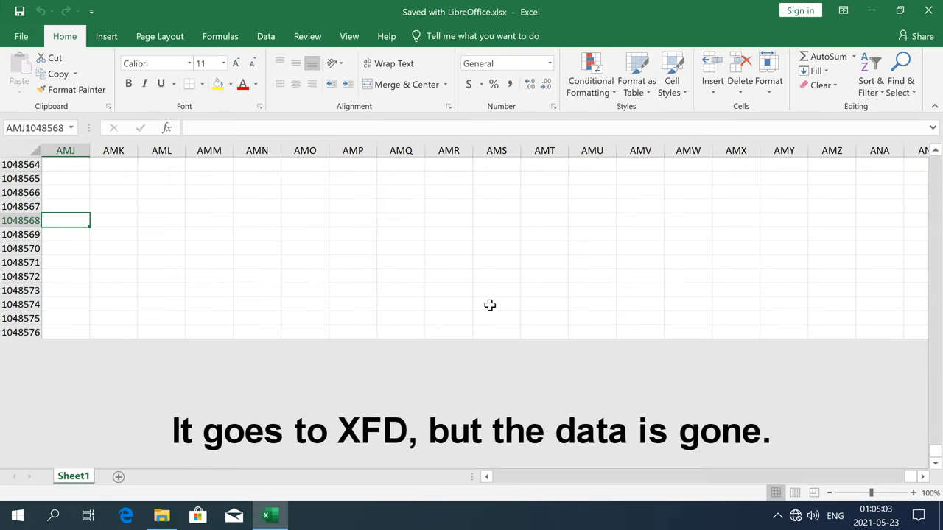
- Jump to column XFD of Saved with LibreOffice.xlsx to look for the limits table
key(ctrl+Right)
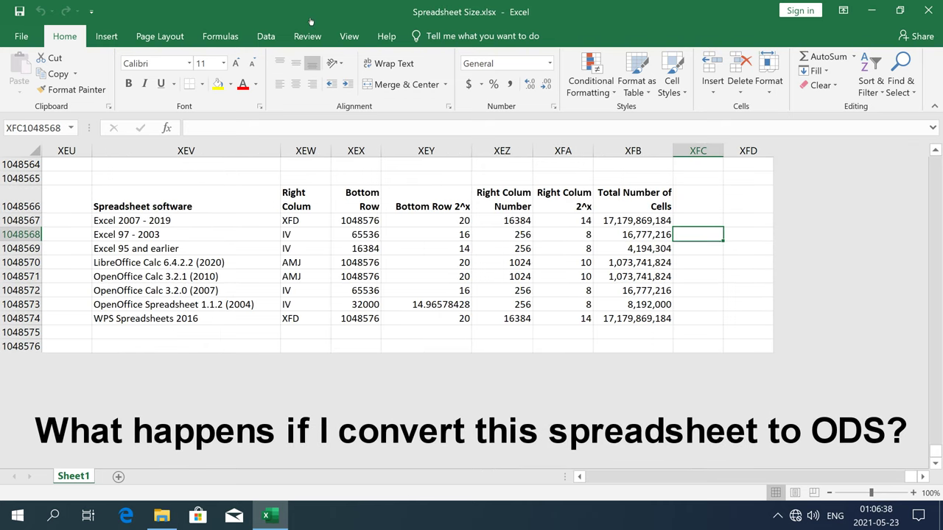
- Save the limits table as Spreadsheet Size.ods in the project folder, accepting the ODS format
click(15, 43)
click(53, 168)
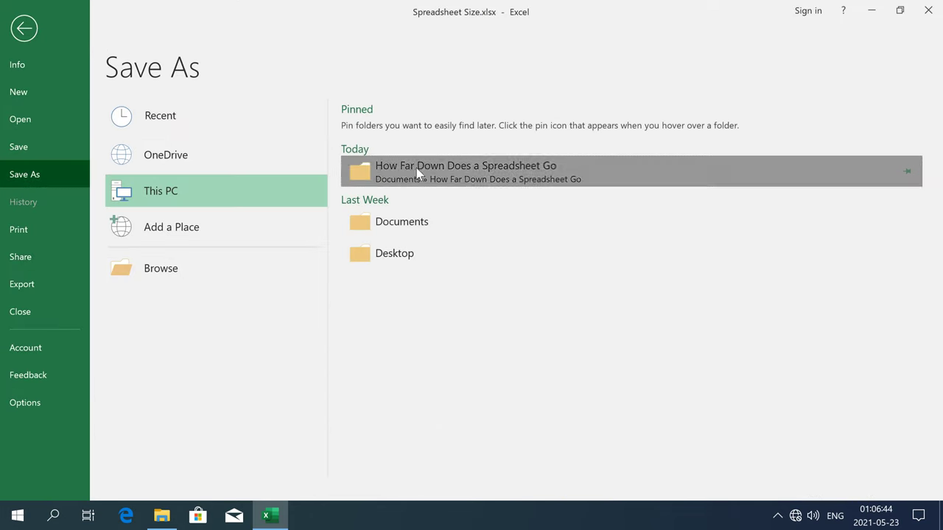
click(416, 168)
click(185, 389)
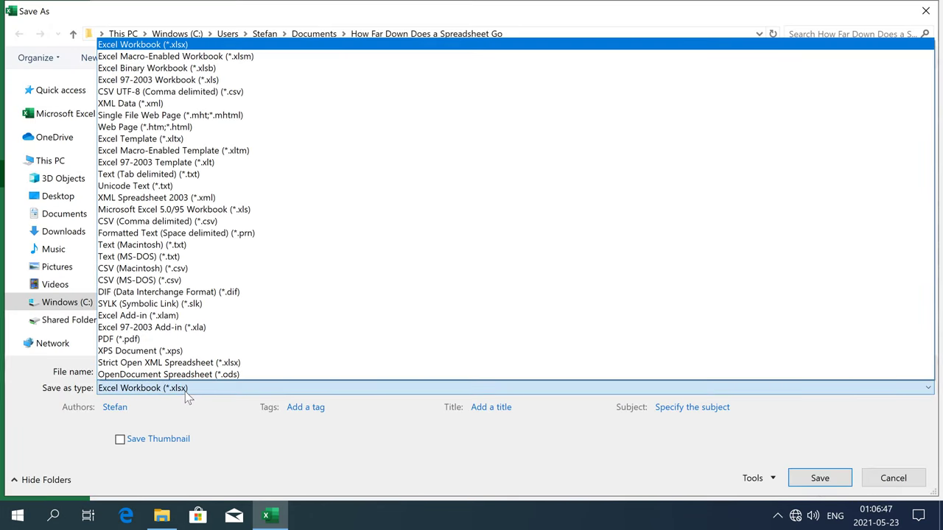
click(261, 375)
click(817, 479)
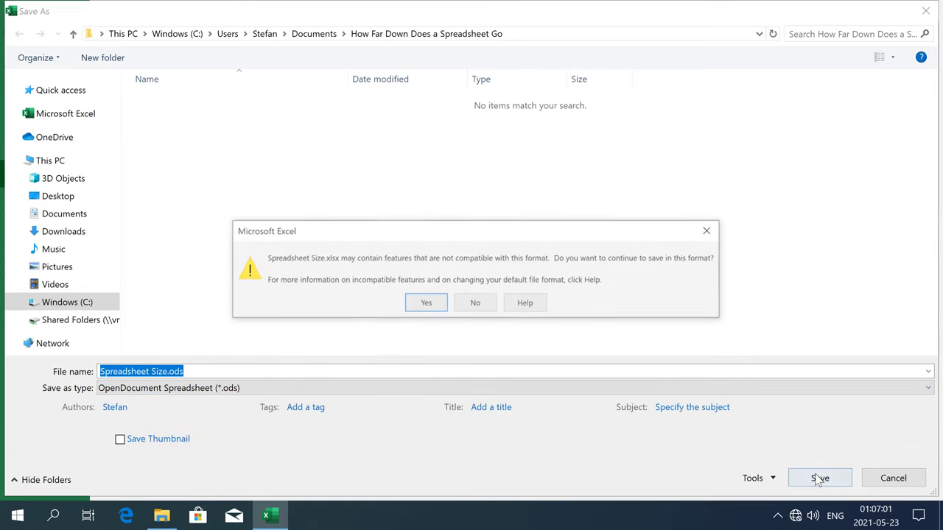
click(426, 304)
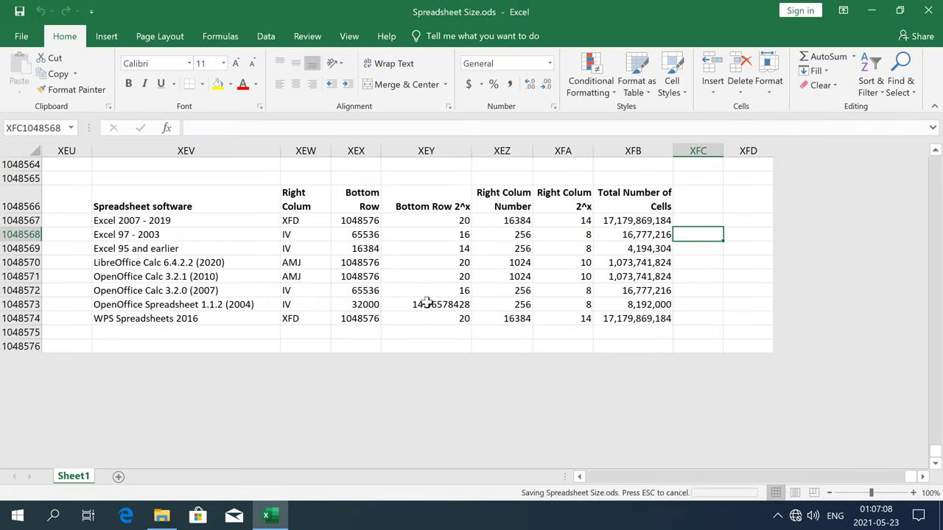
- Close Excel, reopen Spreadsheet Size.ods and check the formula in cell XFB1048570
click(928, 10)
double_click(359, 163)
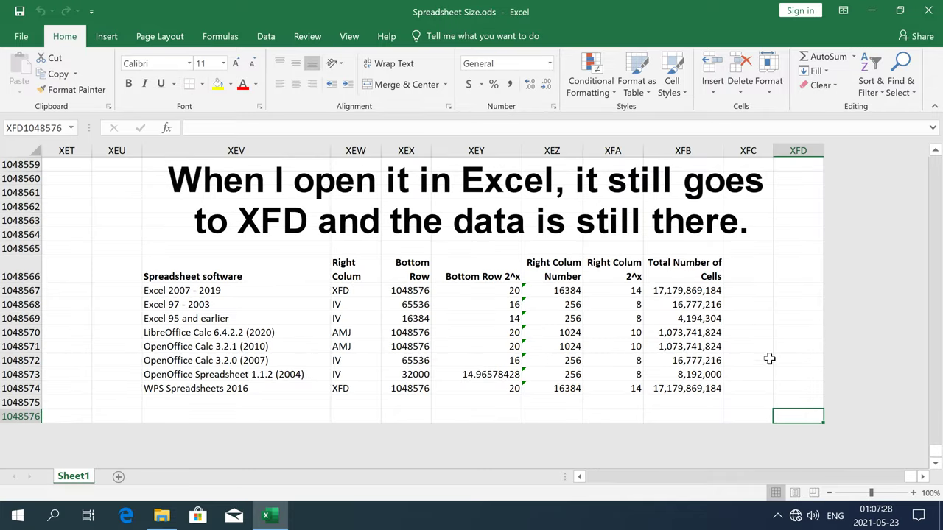
click(711, 332)
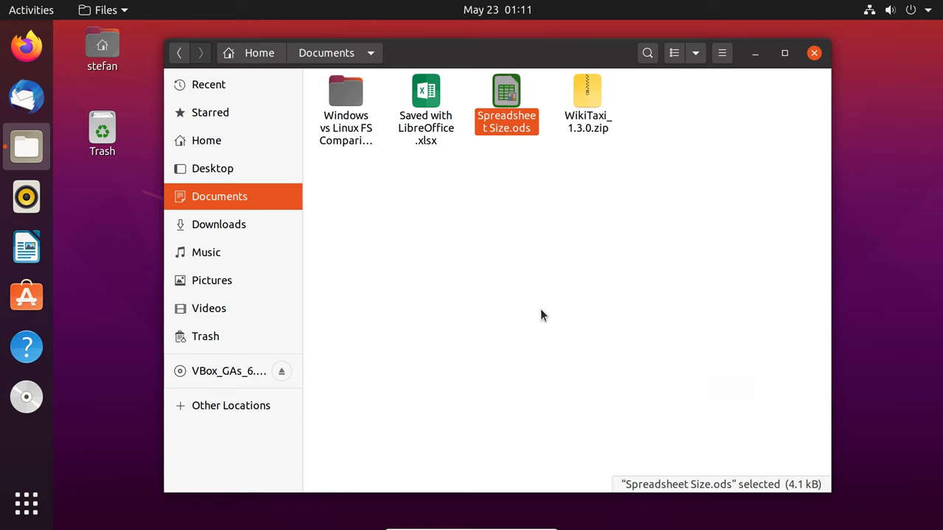
- Open Spreadsheet Size.ods in LibreOffice past the column warning, save it, and rename it Saved with LibreOffice.ods
double_click(507, 117)
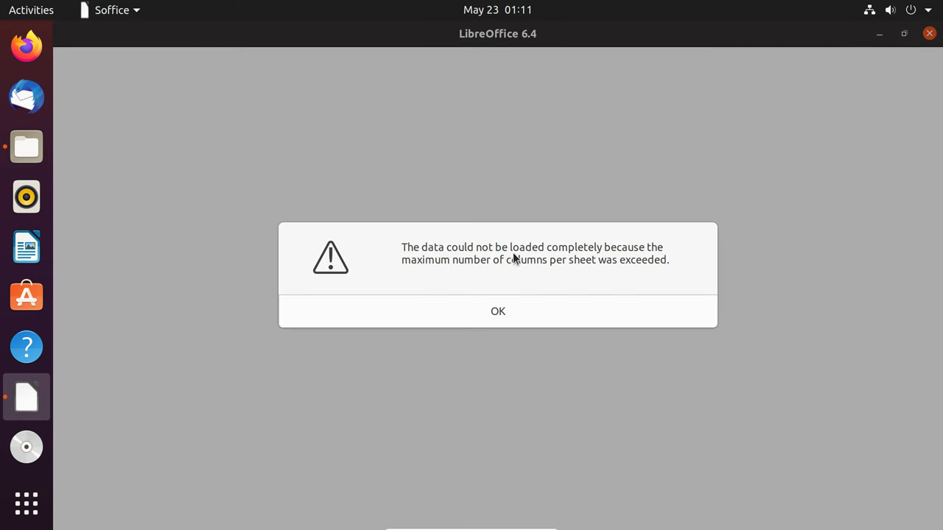
click(479, 309)
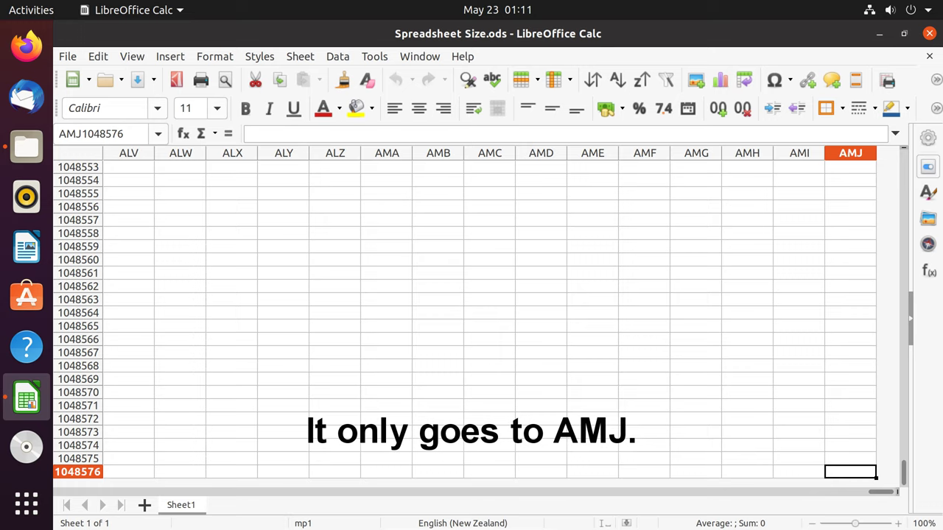
click(138, 81)
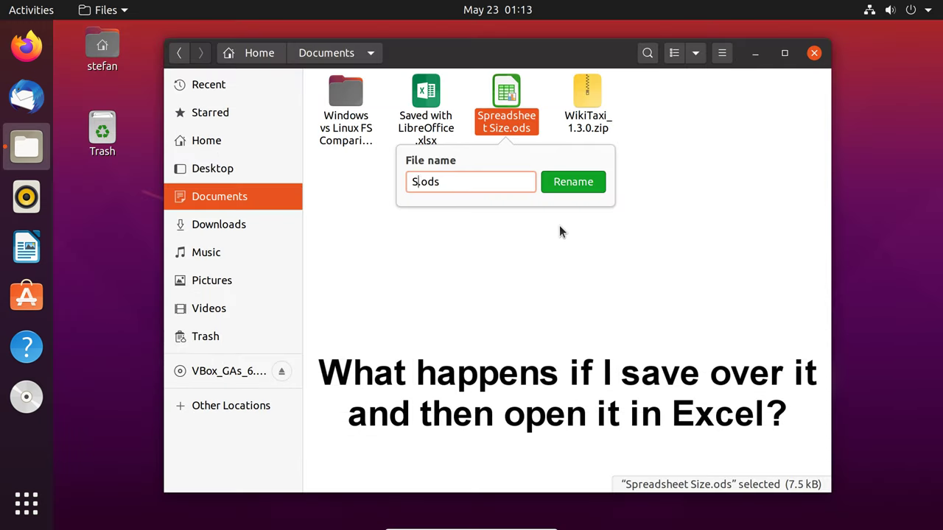
text(aved with Lib.ods)
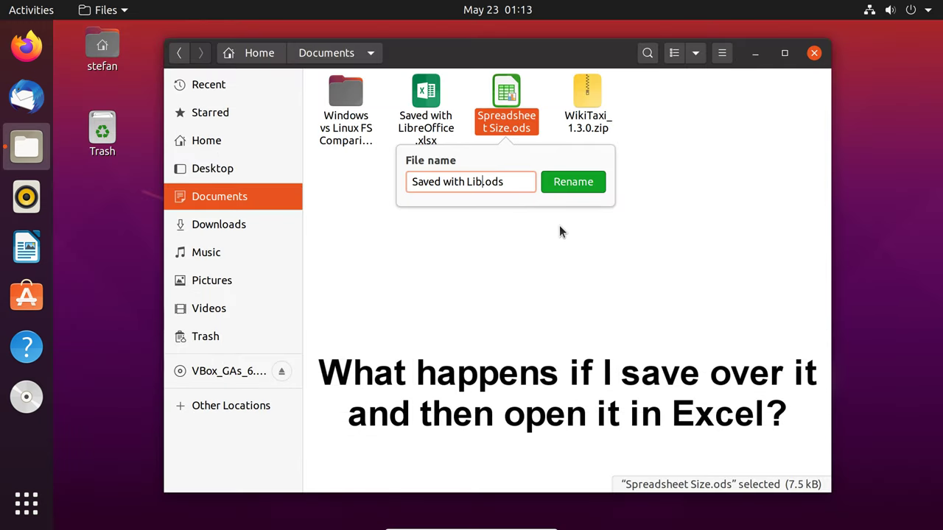
text(reOffice)
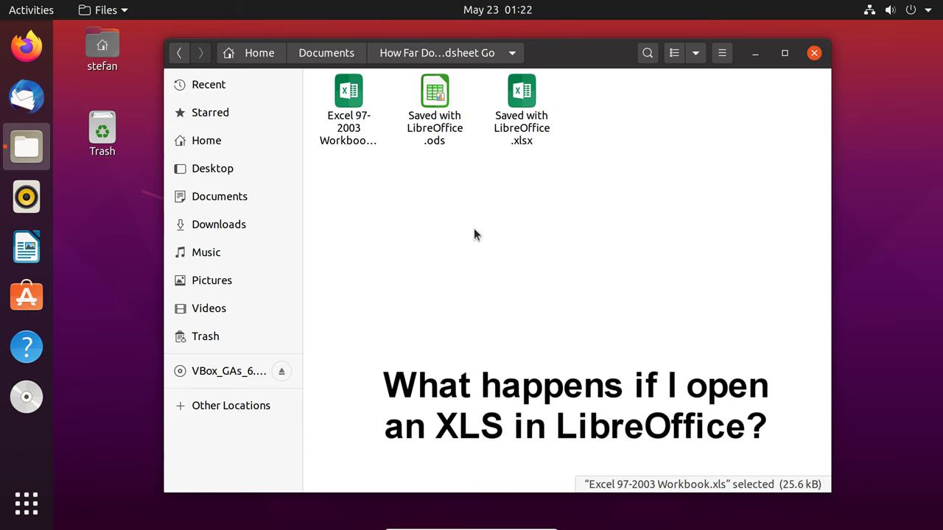
- Open Excel 97-2003 Workbook.xls in LibreOffice and enter 'A' in cell A1
click(350, 100)
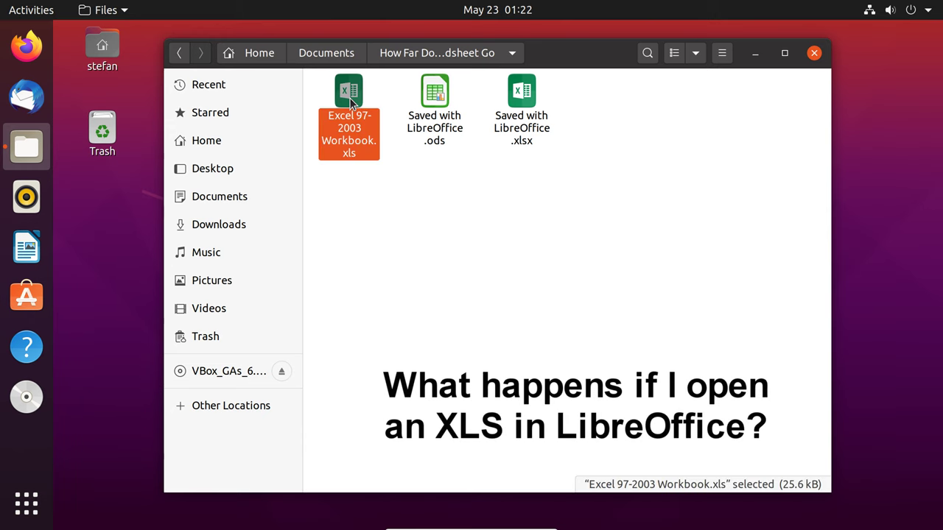
double_click(350, 100)
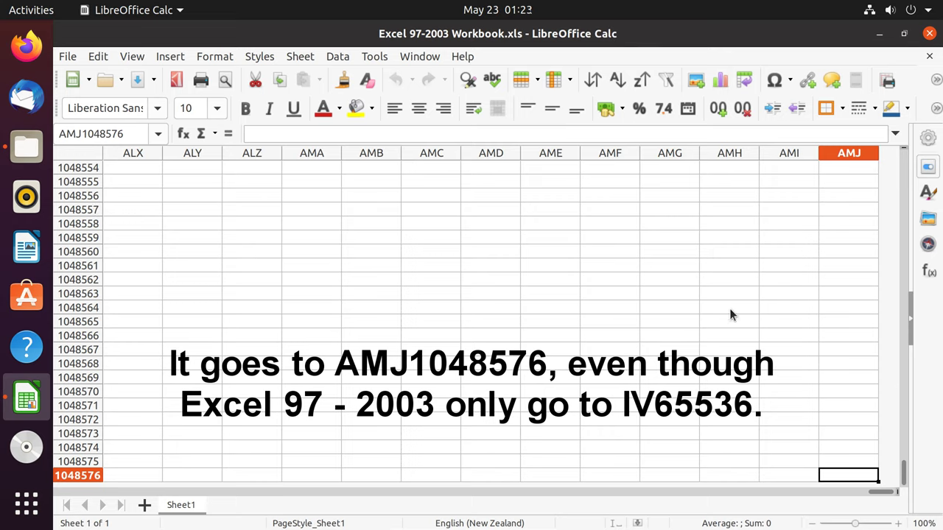
key(ctrl+Up)
key(ctrl+Left)
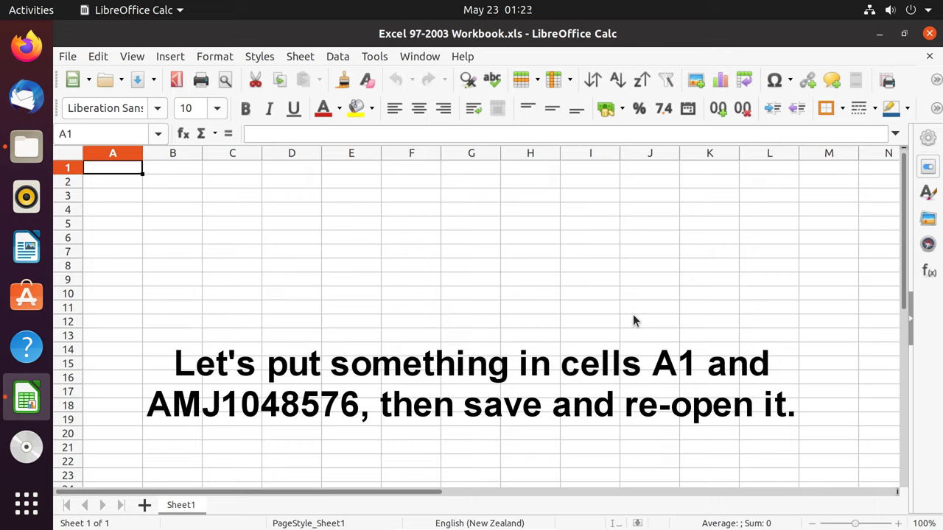
text(A)
key(Return)
- Enter 'x' in the last cell AMJ1048576
key(ctrl+Down)
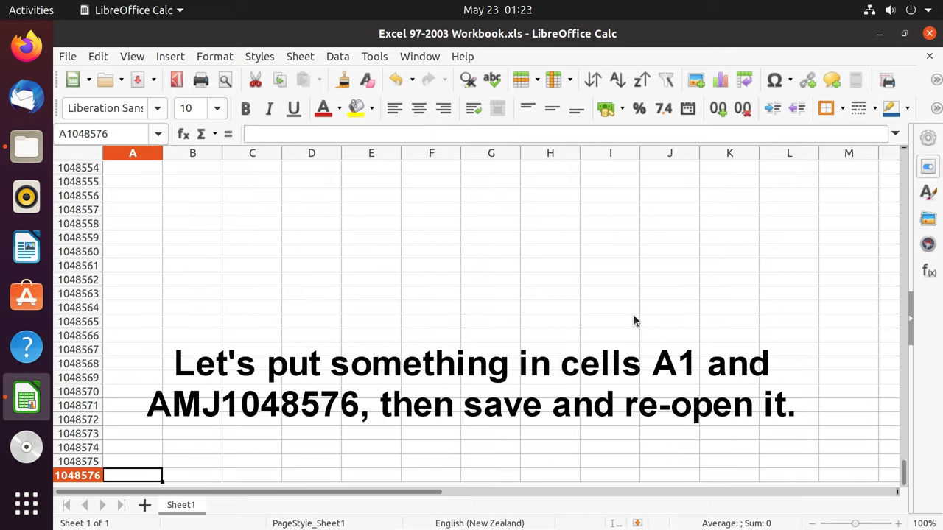
key(ctrl+Right)
text(x)
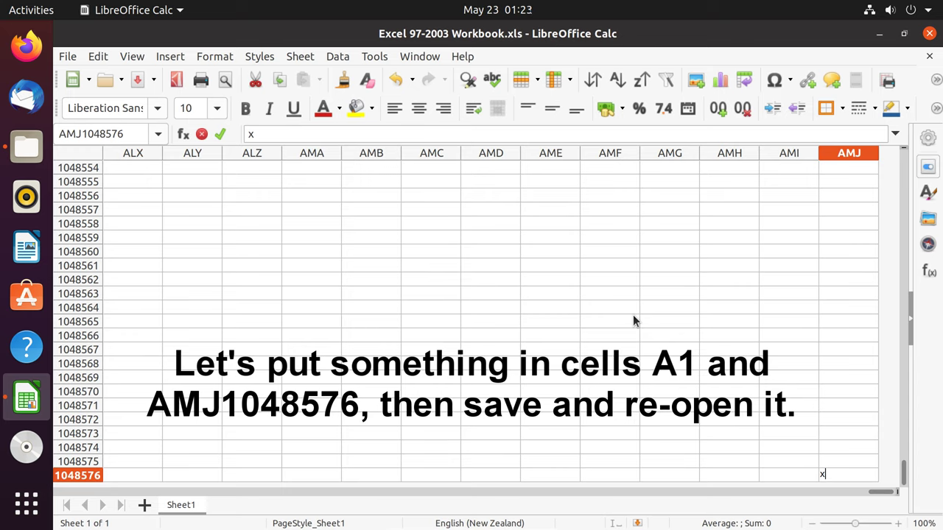
key(Return)
- Save in Excel 97–2003 format and check whether AMJ1048576 still holds its x
key(ctrl+s)
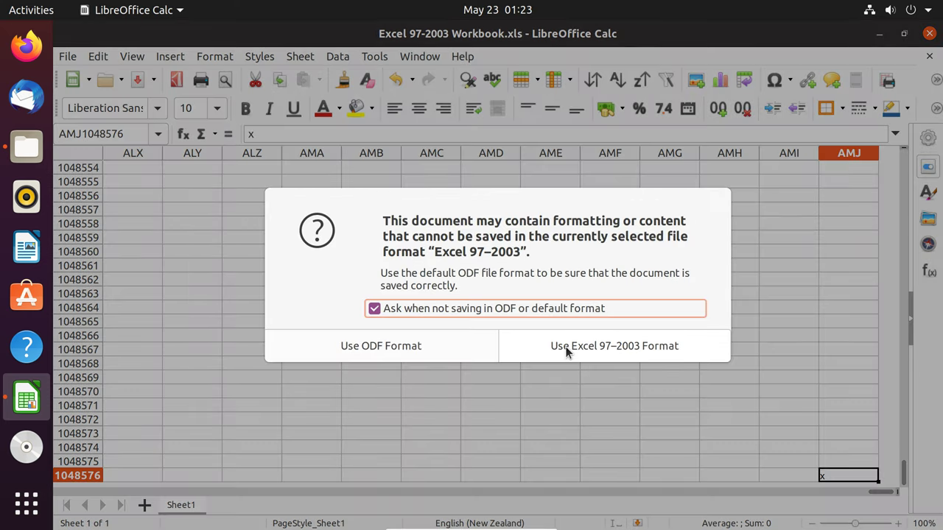
click(565, 346)
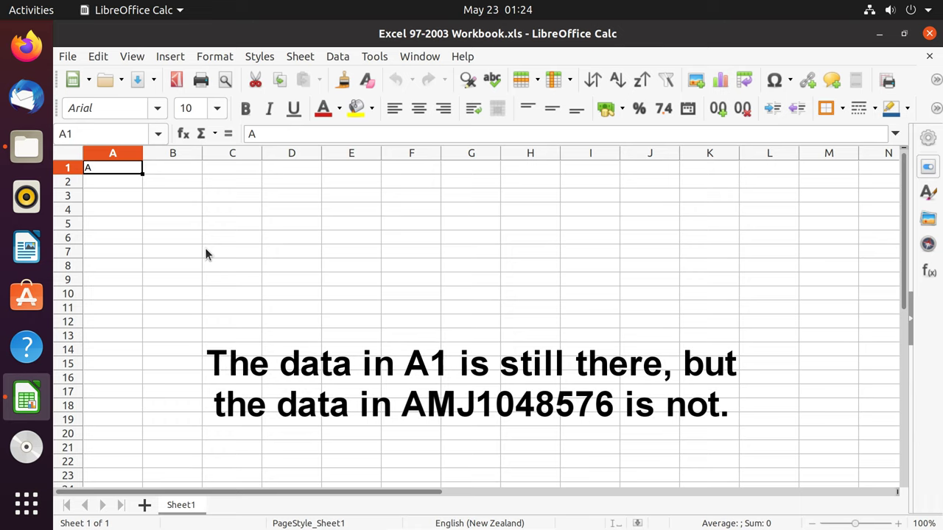
key(ctrl+Down)
key(ctrl+Right)
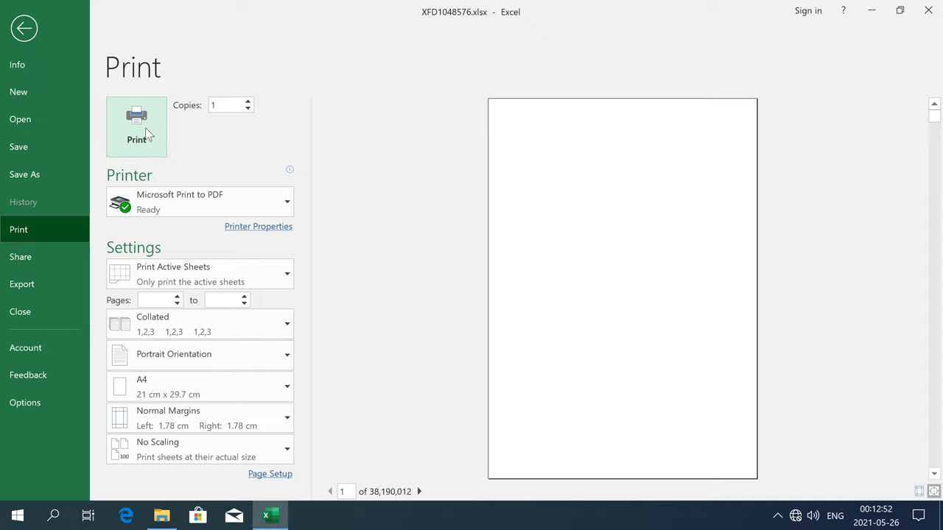
- Print the entire sheet to PDF as 'Entire Spreadsheet Printout', accepting the large-operation warning
click(137, 127)
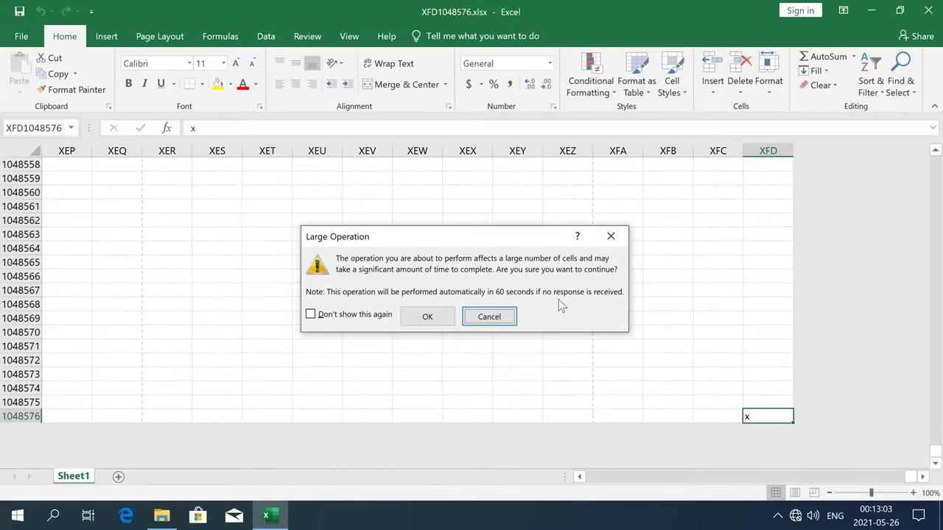
click(427, 316)
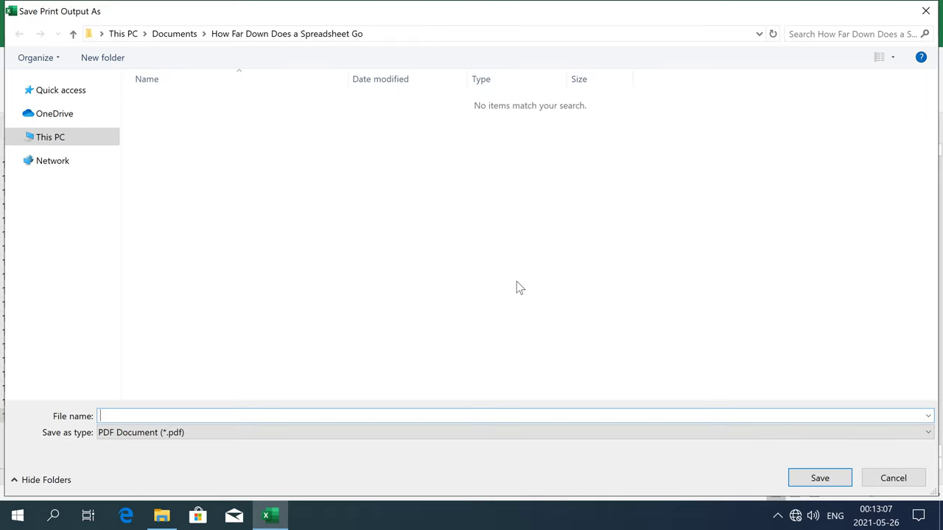
text(Entire Spreadsheet Printout)
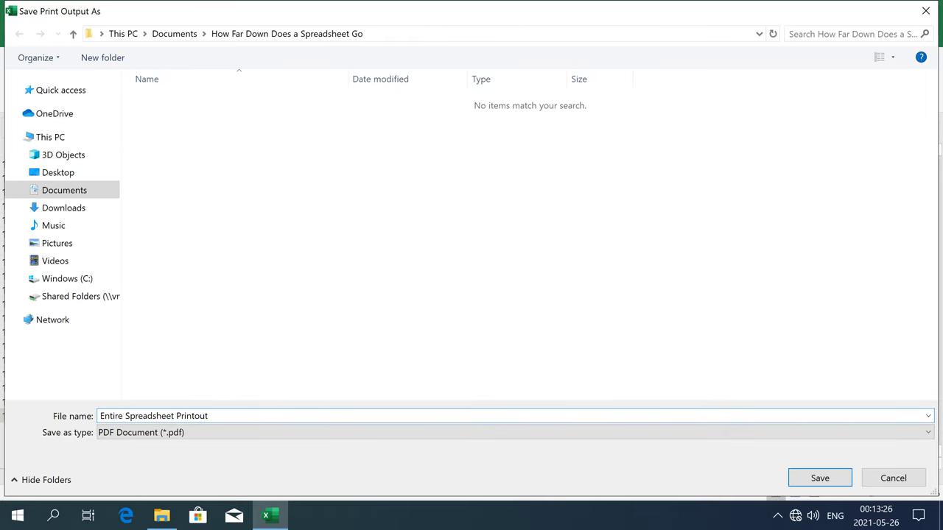
click(829, 483)
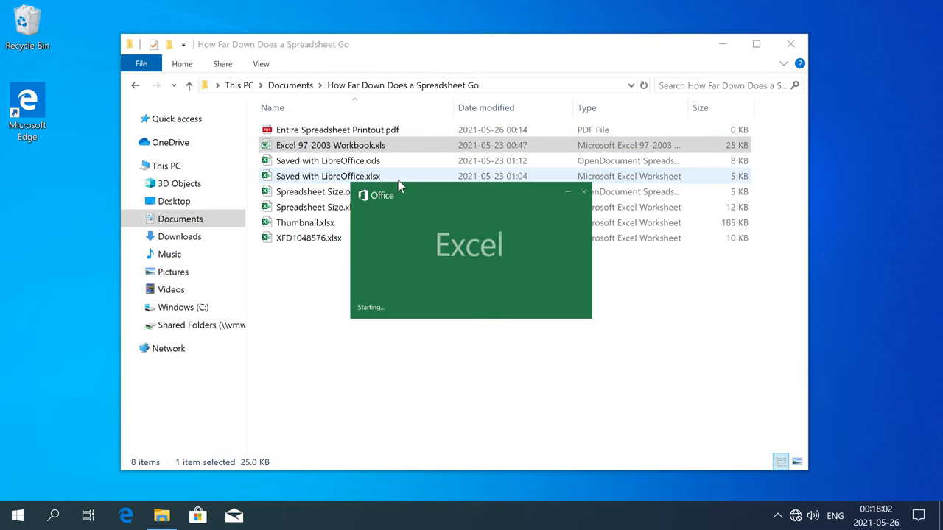
- Enter x in IV65536 and print the whole sheet to PDF as 'Entire Excel 97-2003 Spreadsheet Printout'
text(x)
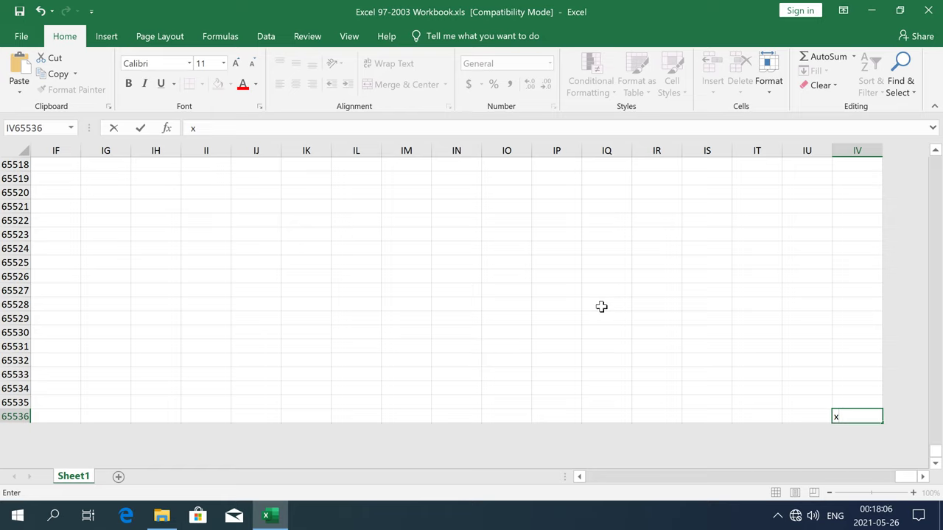
key(Return)
key(ctrl+p)
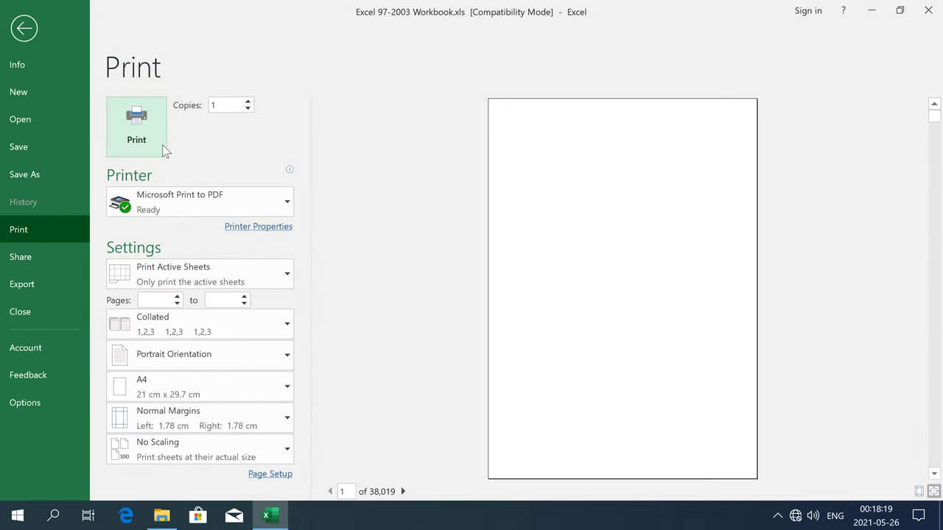
click(139, 132)
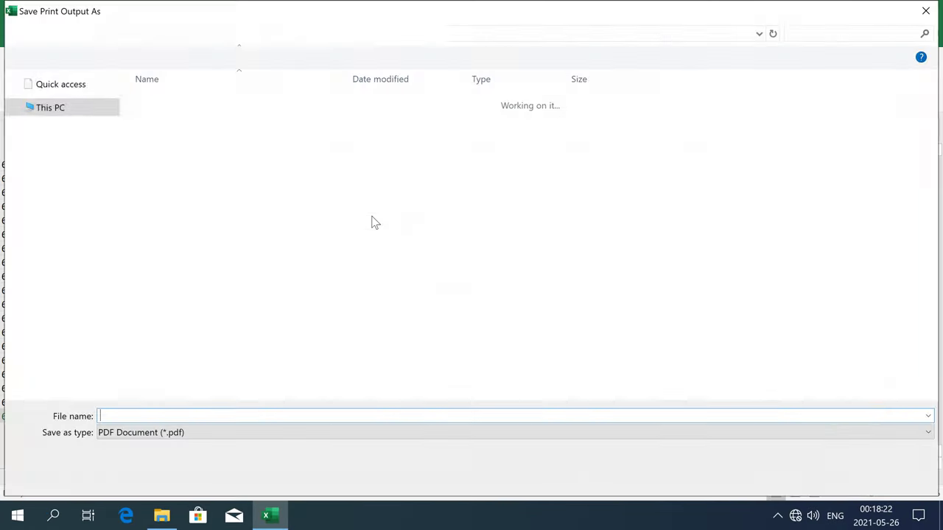
text(Entire Excel 97-2003 Spreadsheet Printout.pdf)
click(819, 478)
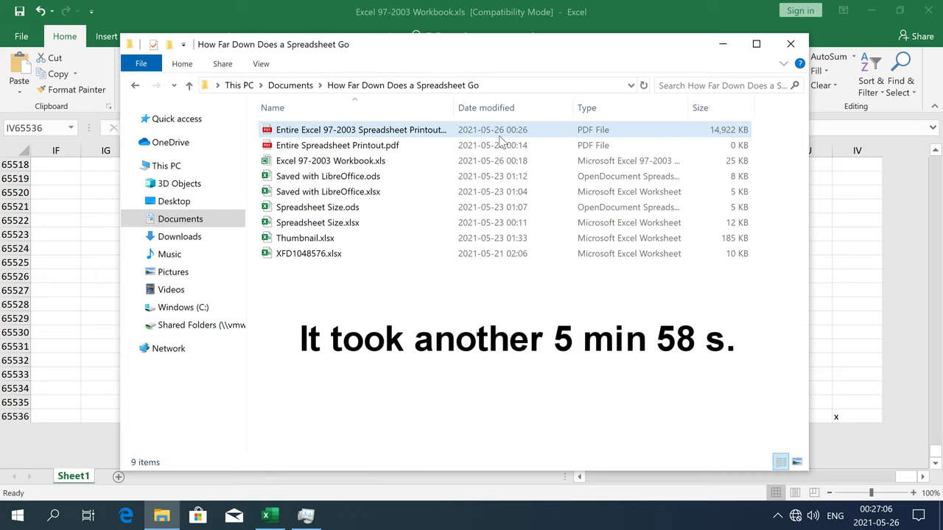
- View the 38,019-page PDF printout in Edge down to its last page showing the single x
double_click(328, 133)
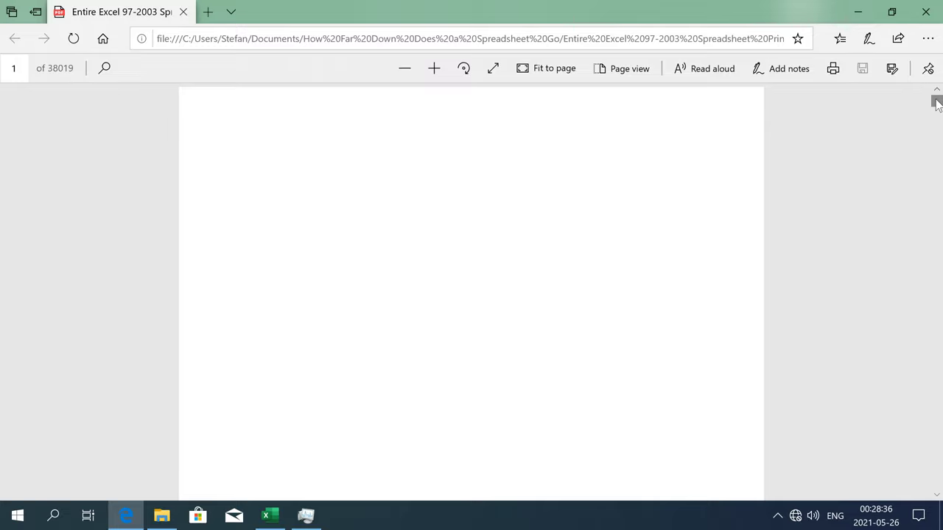
drag(936, 103, 936, 110)
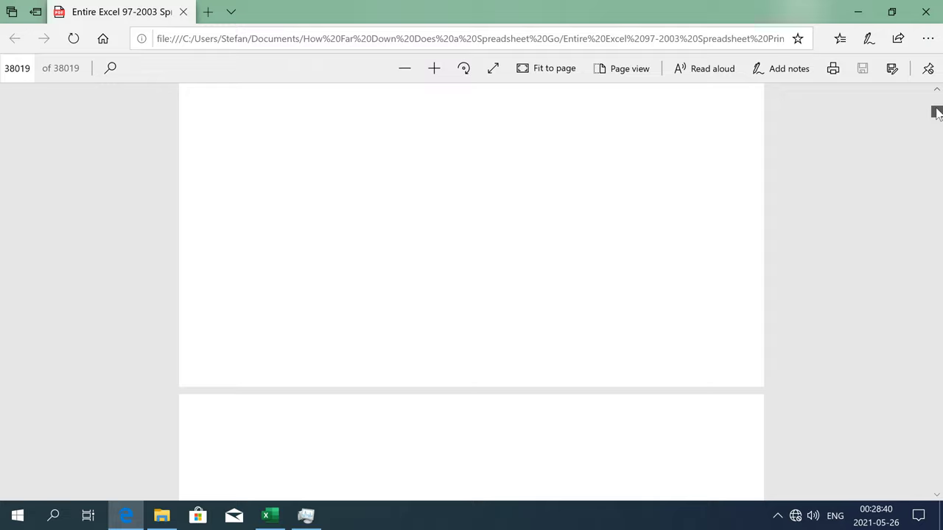
drag(936, 110, 937, 236)
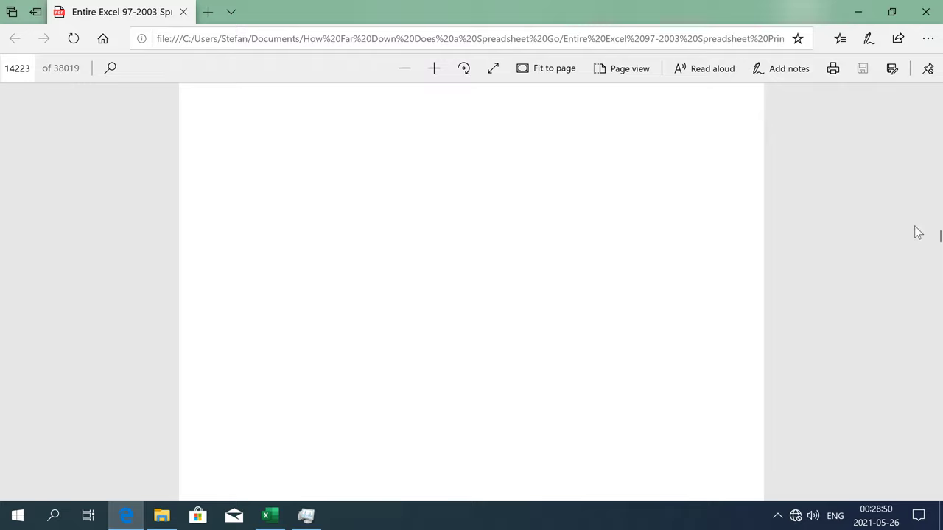
drag(936, 237, 937, 482)
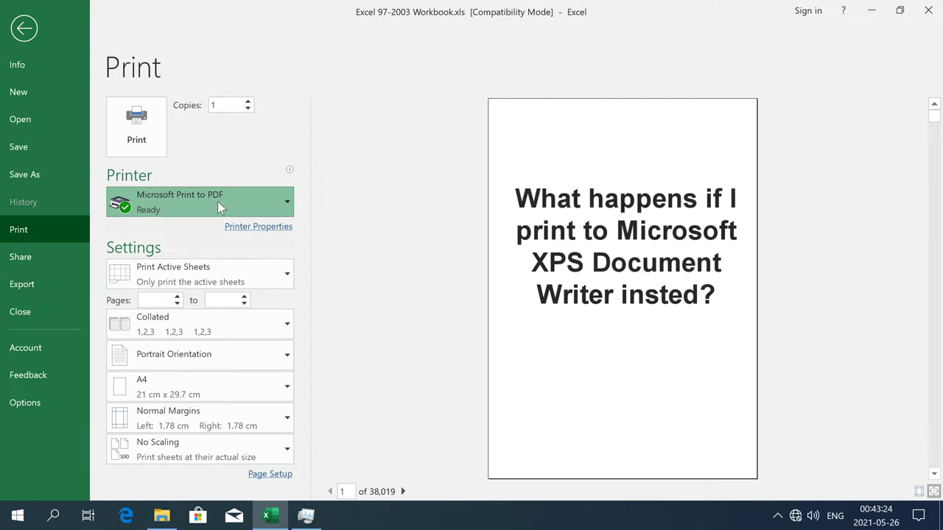
click(218, 201)
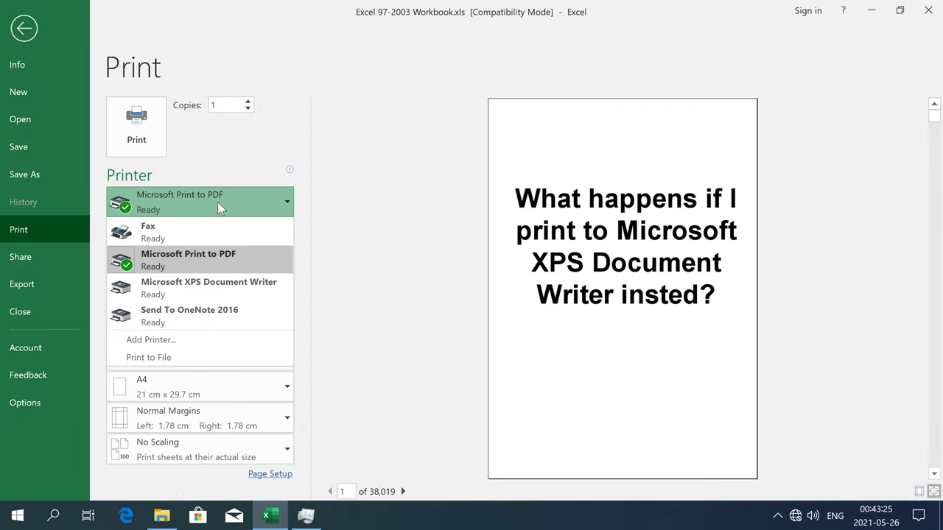
- Print the sheet via Microsoft XPS Document Writer as 'Entire Excel 97-2003 Spreadsheet Printout.xps'
click(208, 287)
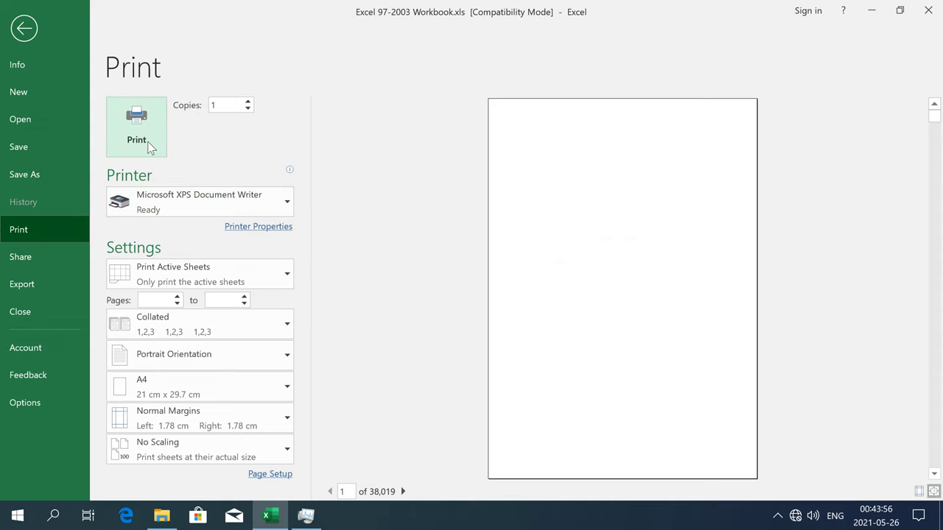
click(152, 143)
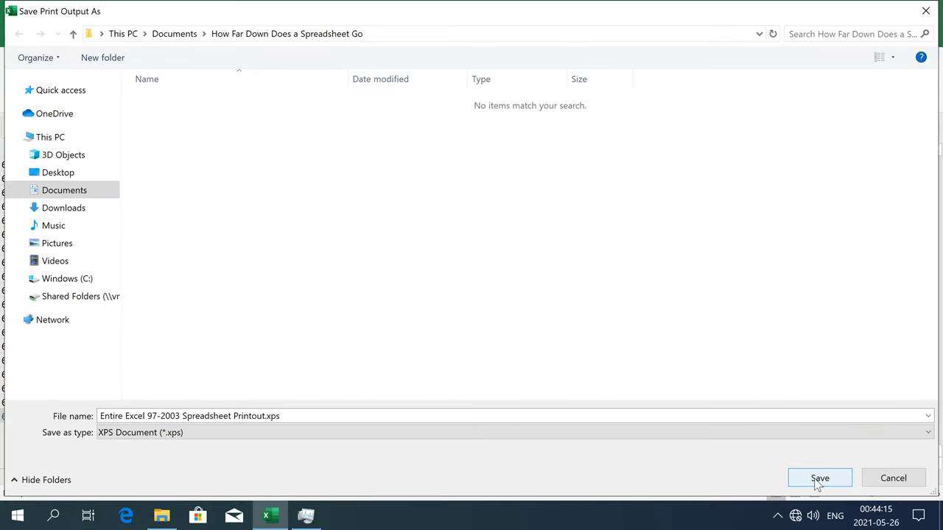
click(816, 484)
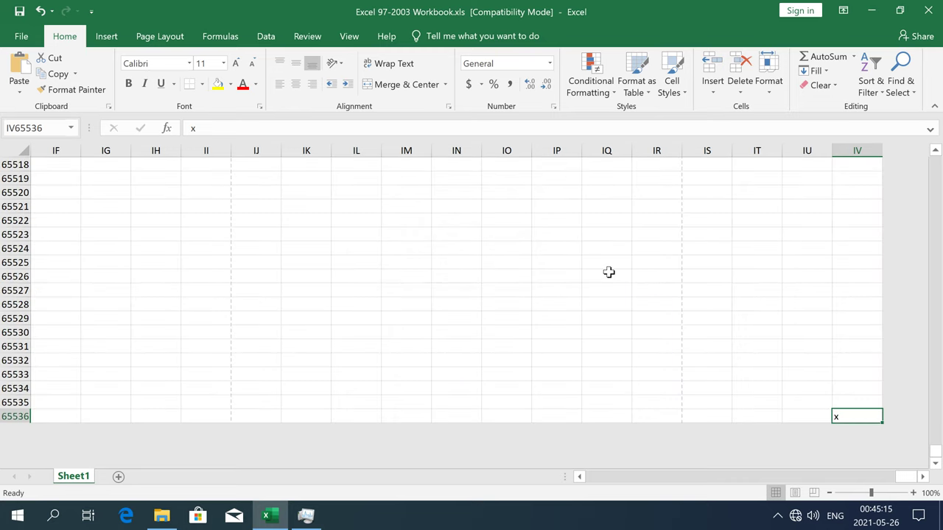
click(162, 516)
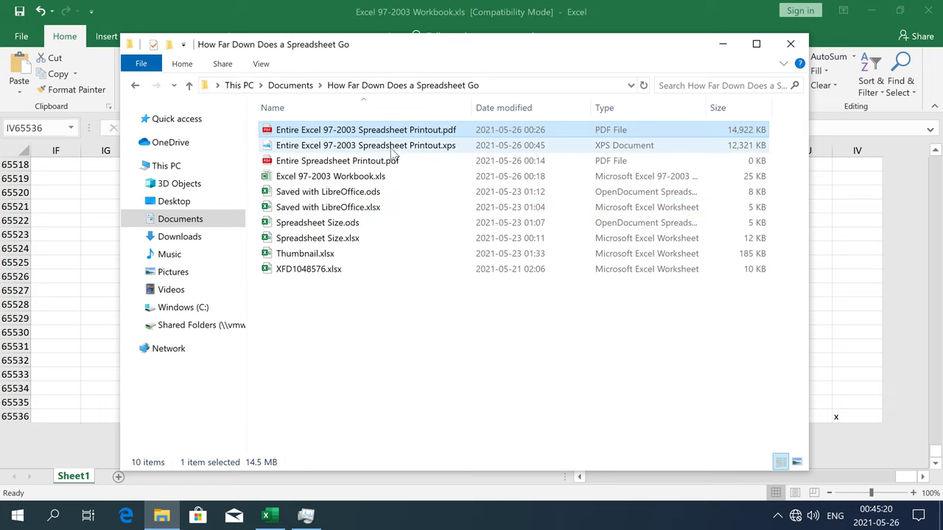
- Open the .xps printout in XPS Viewer and scroll to page 38016 of 38,019
double_click(590, 146)
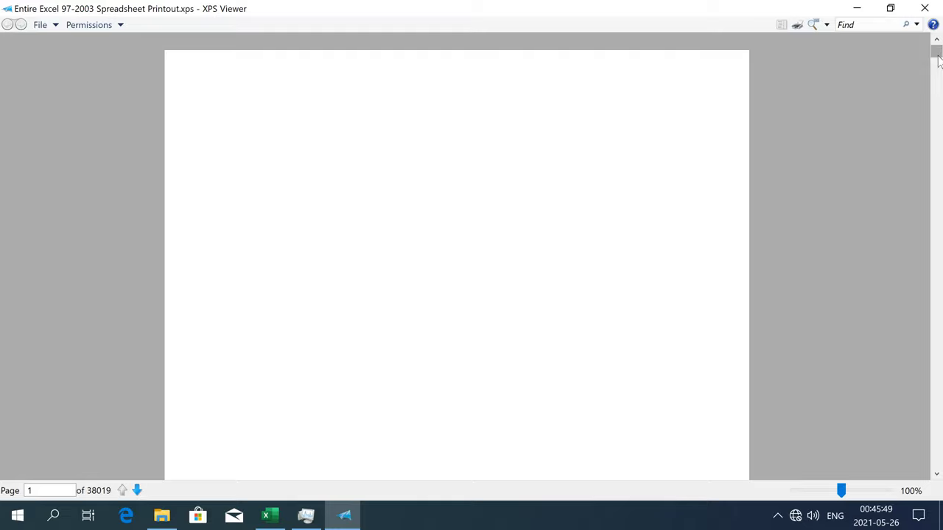
drag(938, 53, 937, 68)
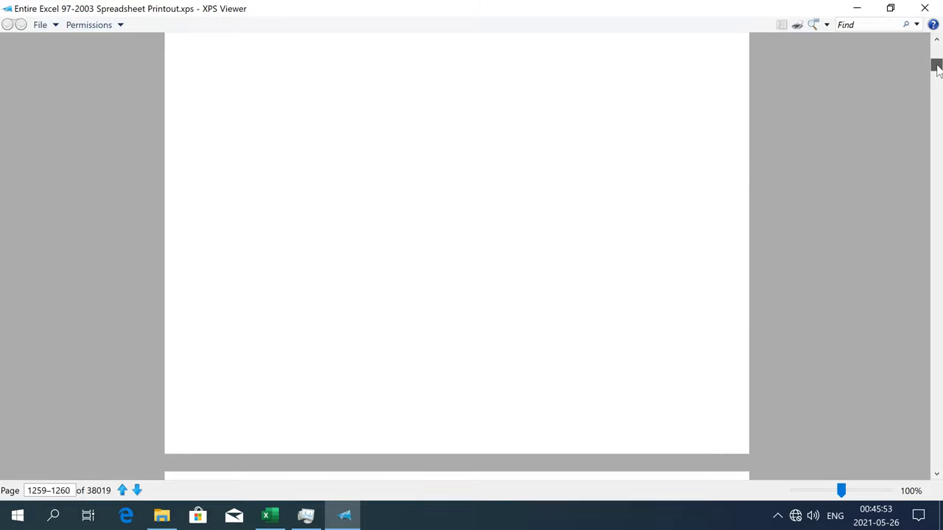
mouse_move(938, 67)
mouse_down()
mouse_move(939, 128)
mouse_move(925, 160)
mouse_move(935, 390)
mouse_up()
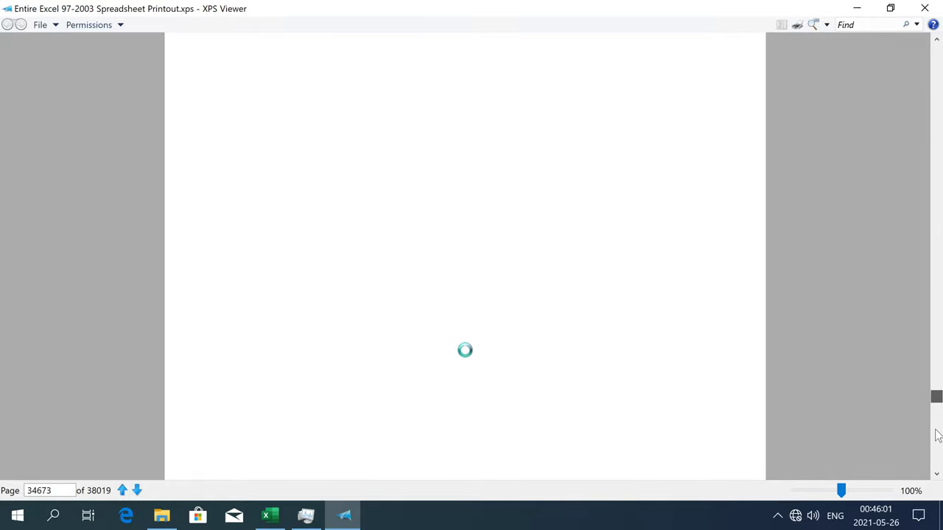
drag(934, 391, 938, 471)
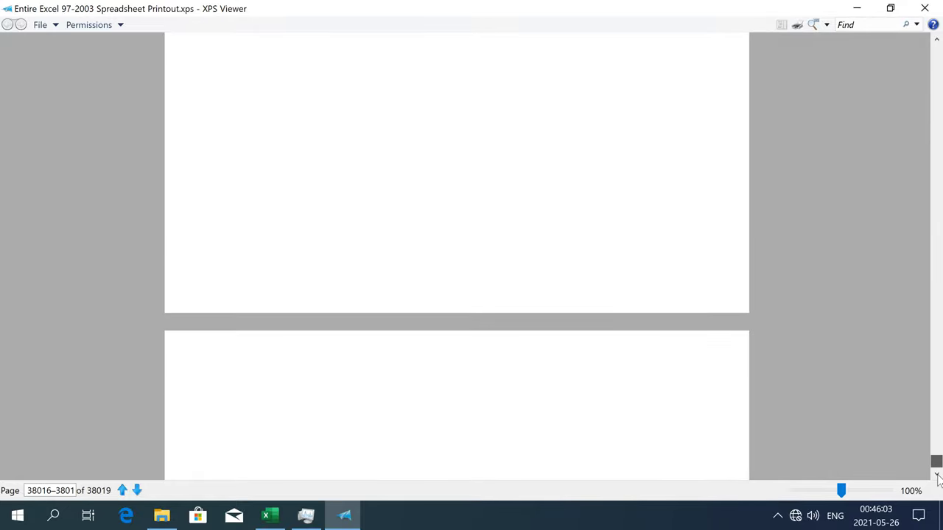